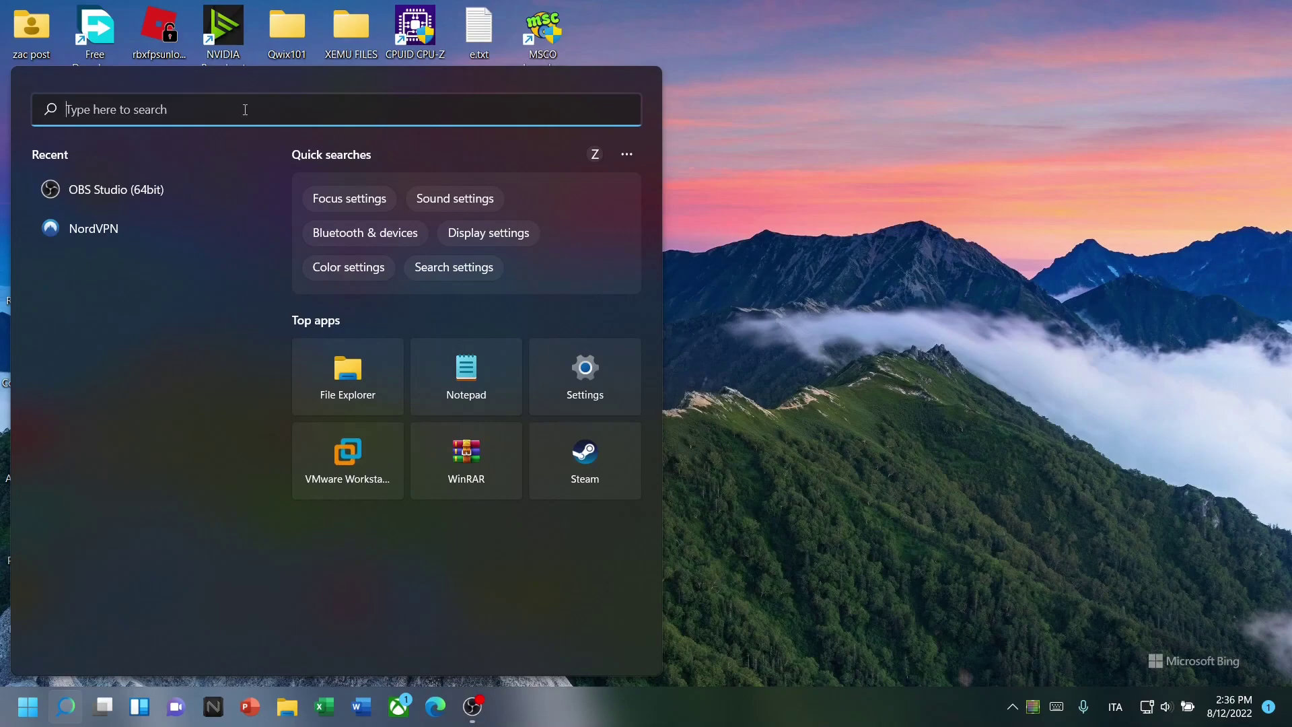
Find Roblox Player among the installed programs in Programs and Features and uninstall it
text(roblox player)
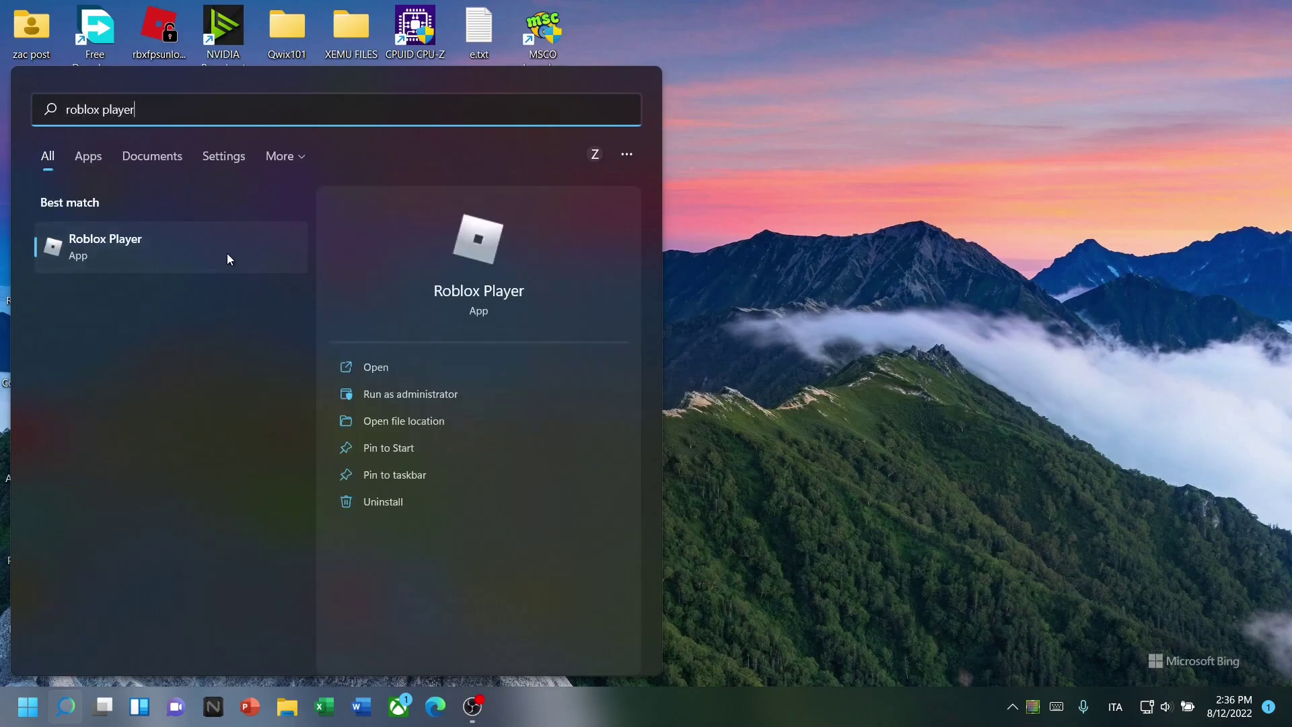
click(408, 503)
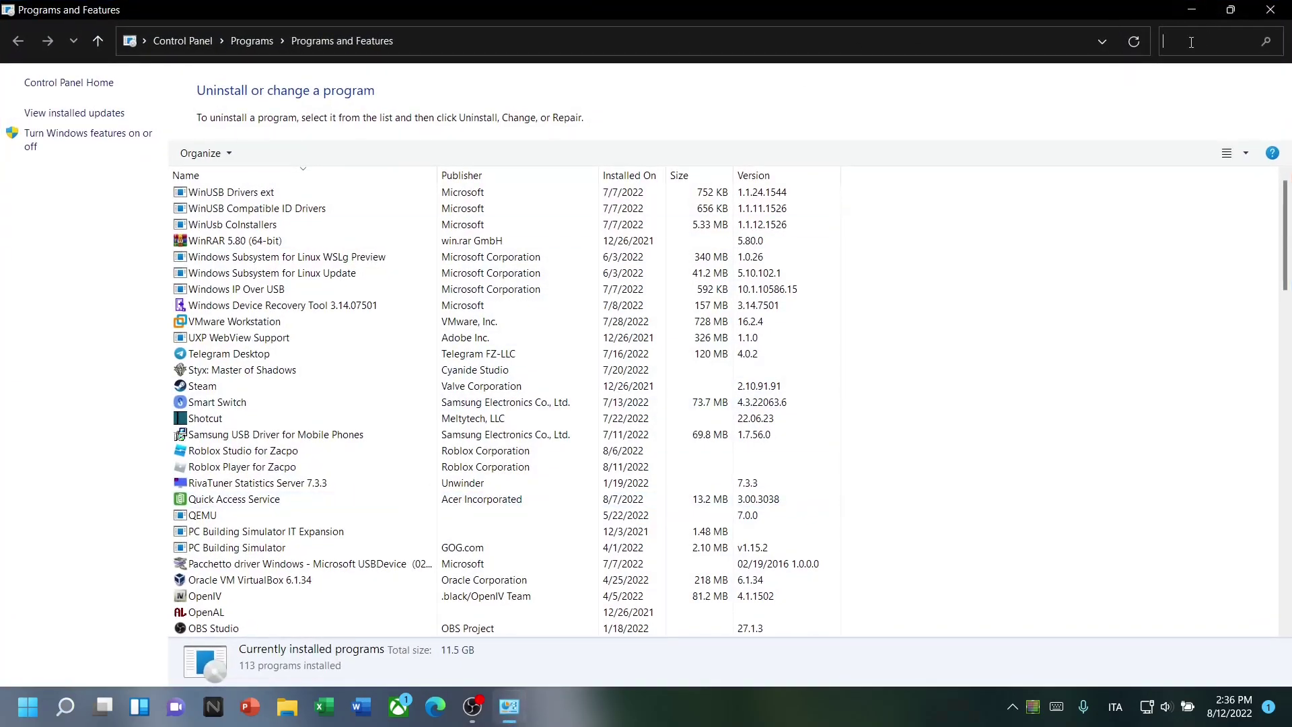
text(roblox player)
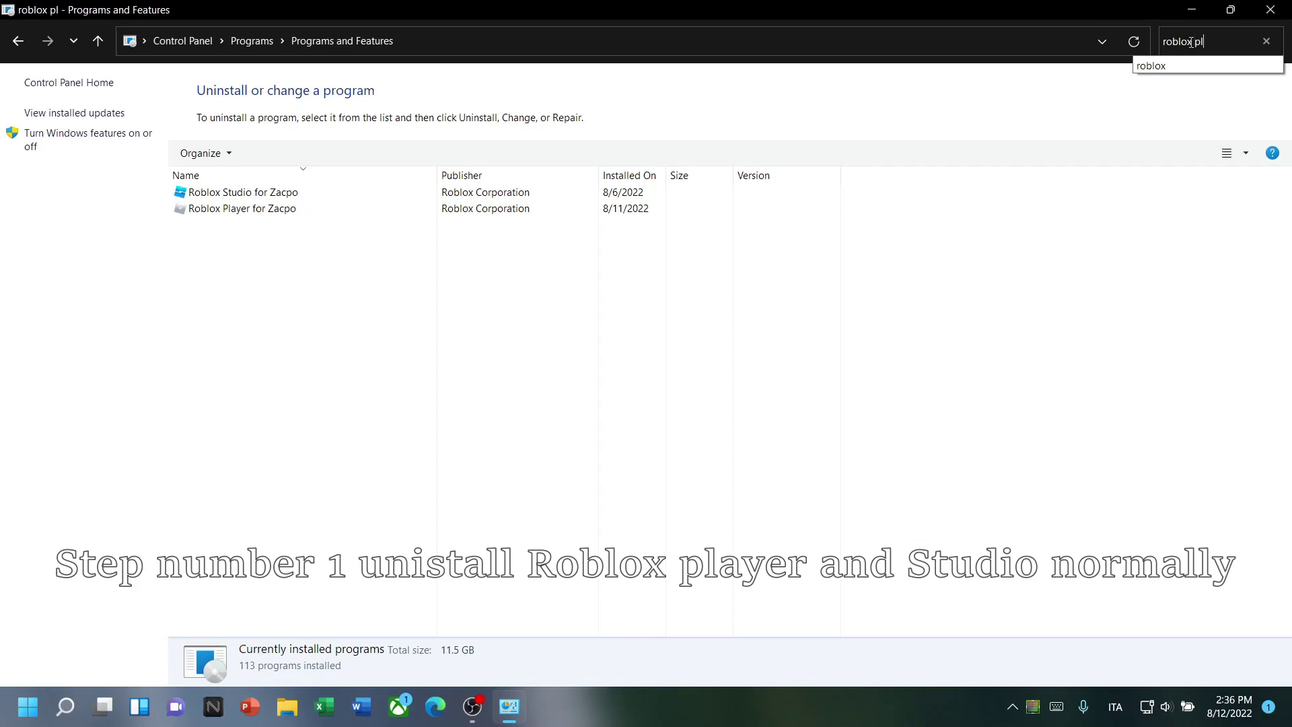
key(Return)
right_click(276, 197)
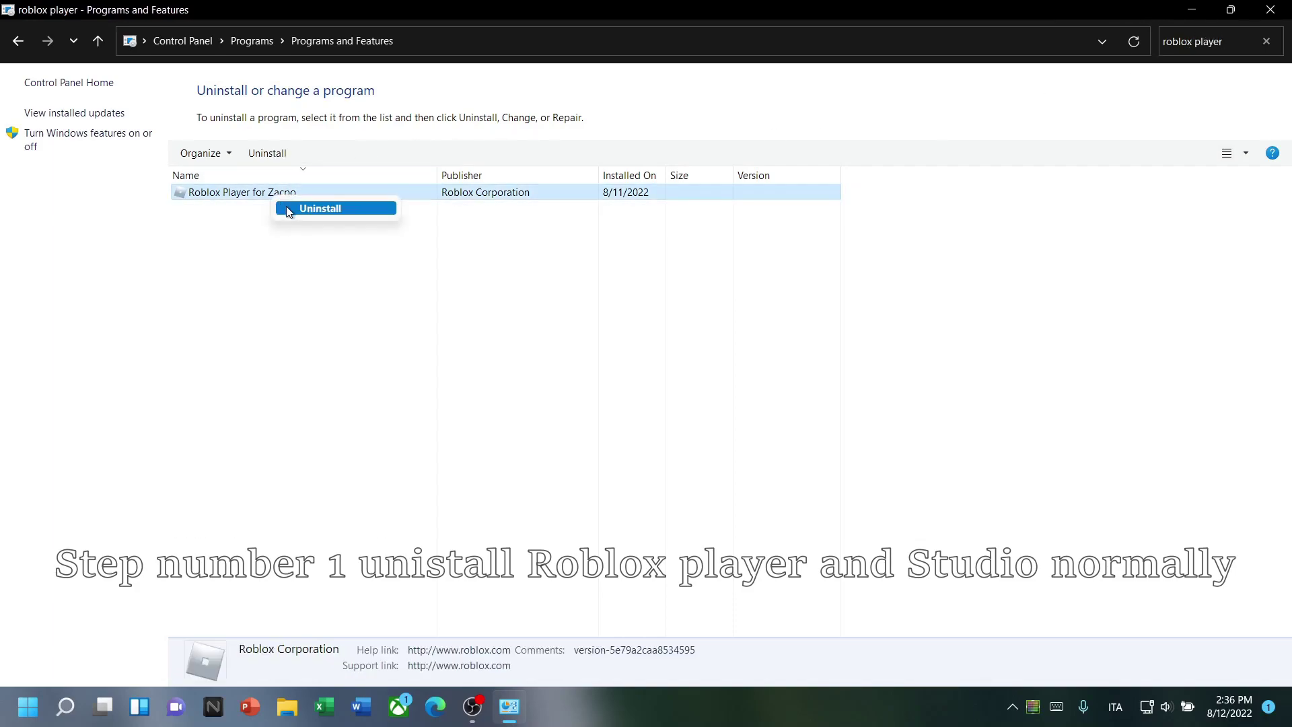
click(289, 207)
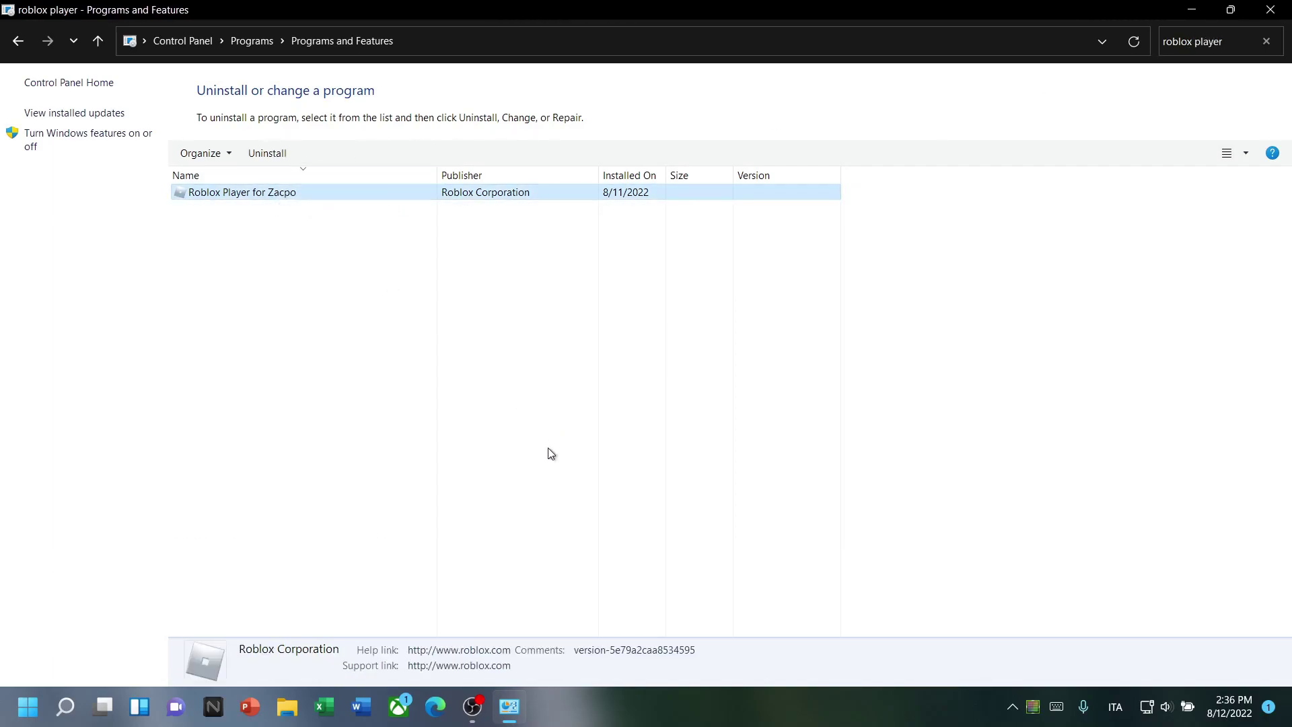
Find Roblox Studio among the installed programs and uninstall it
click(1239, 41)
text(ro)
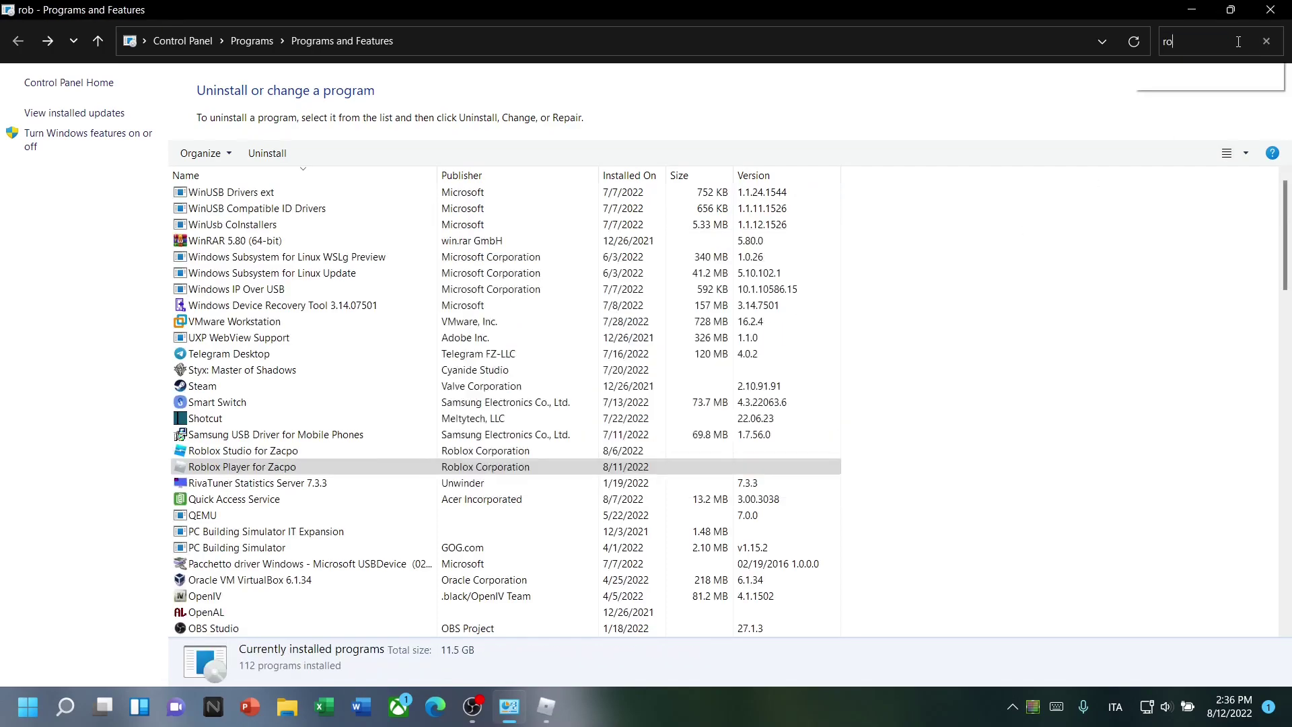
text(blox studio)
click(276, 196)
right_click(303, 197)
click(324, 208)
click(753, 364)
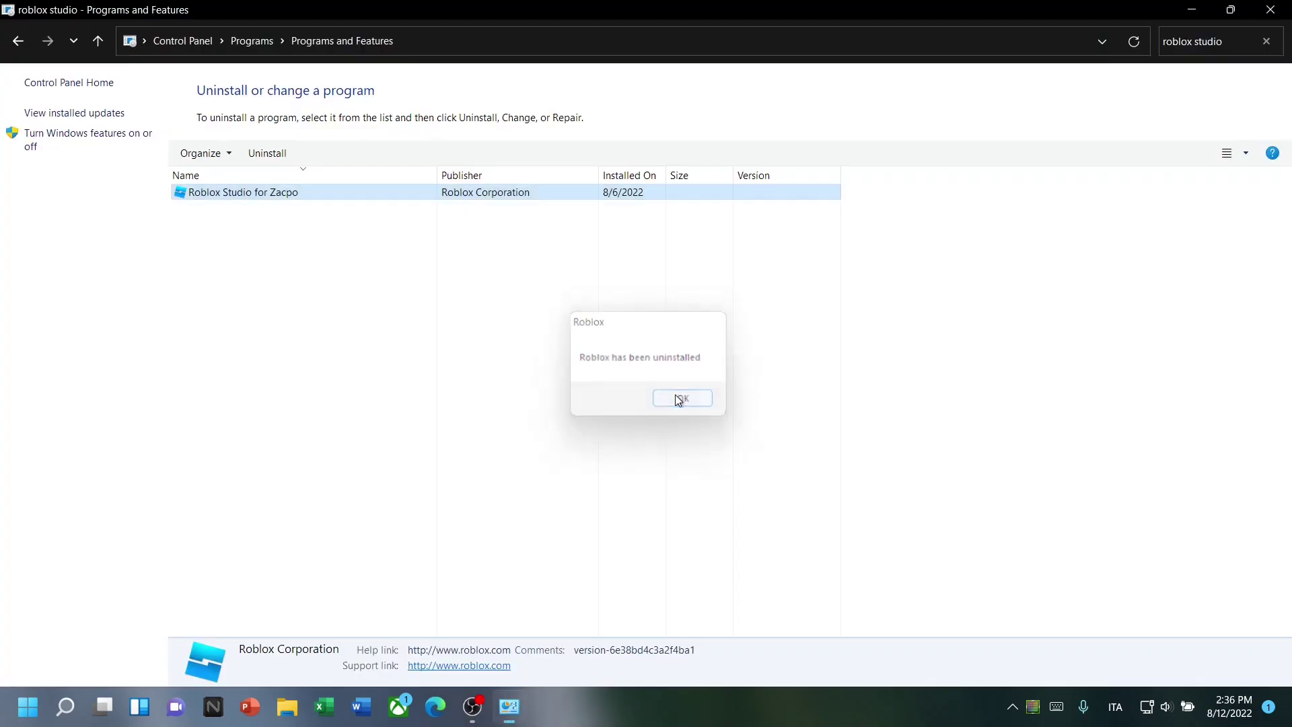
click(678, 400)
right_click(438, 193)
click(450, 209)
click(695, 408)
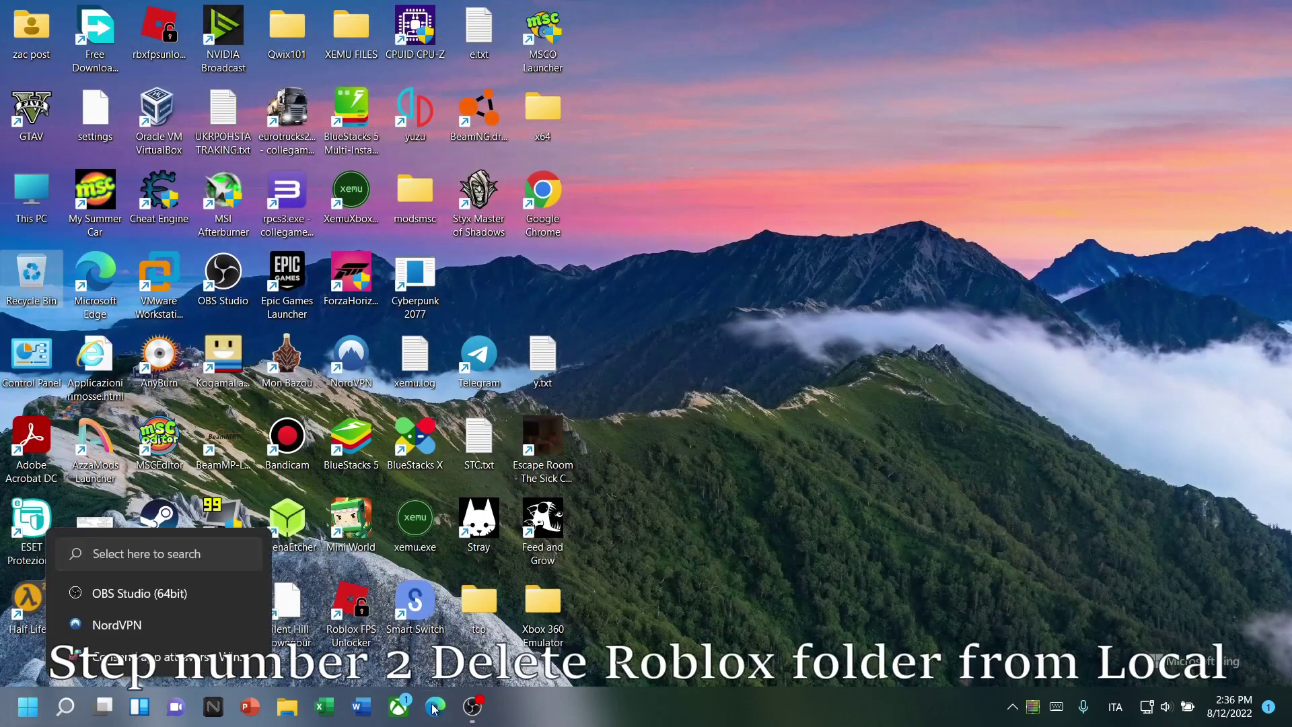
In File Explorer, open the user's profile folder inside Users on the NVME-OS (C:) drive
click(288, 707)
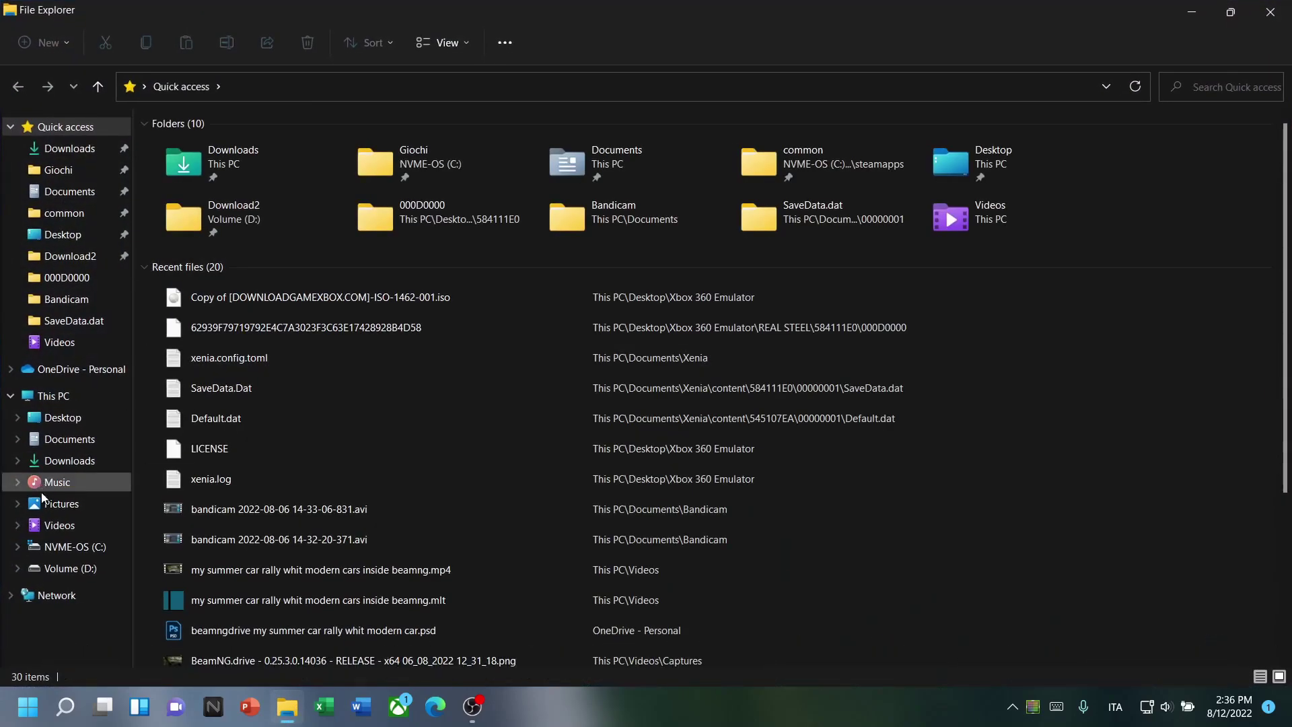
click(79, 549)
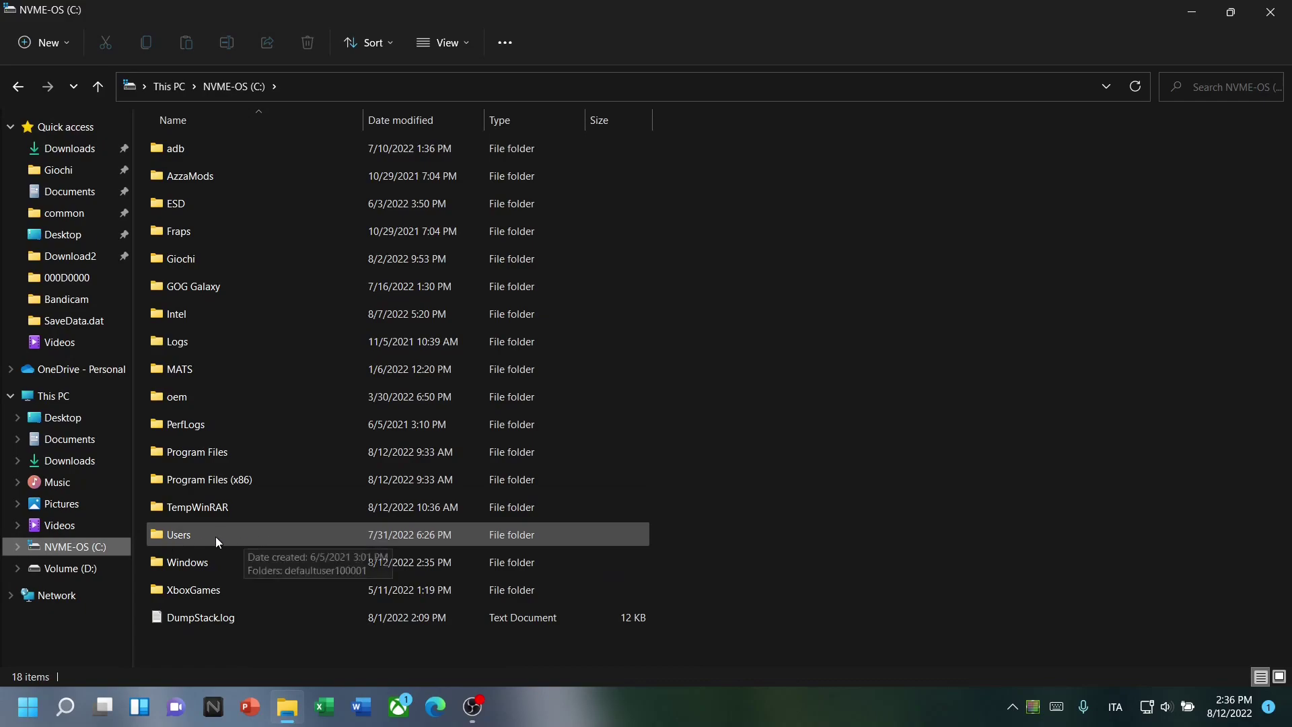
double_click(240, 535)
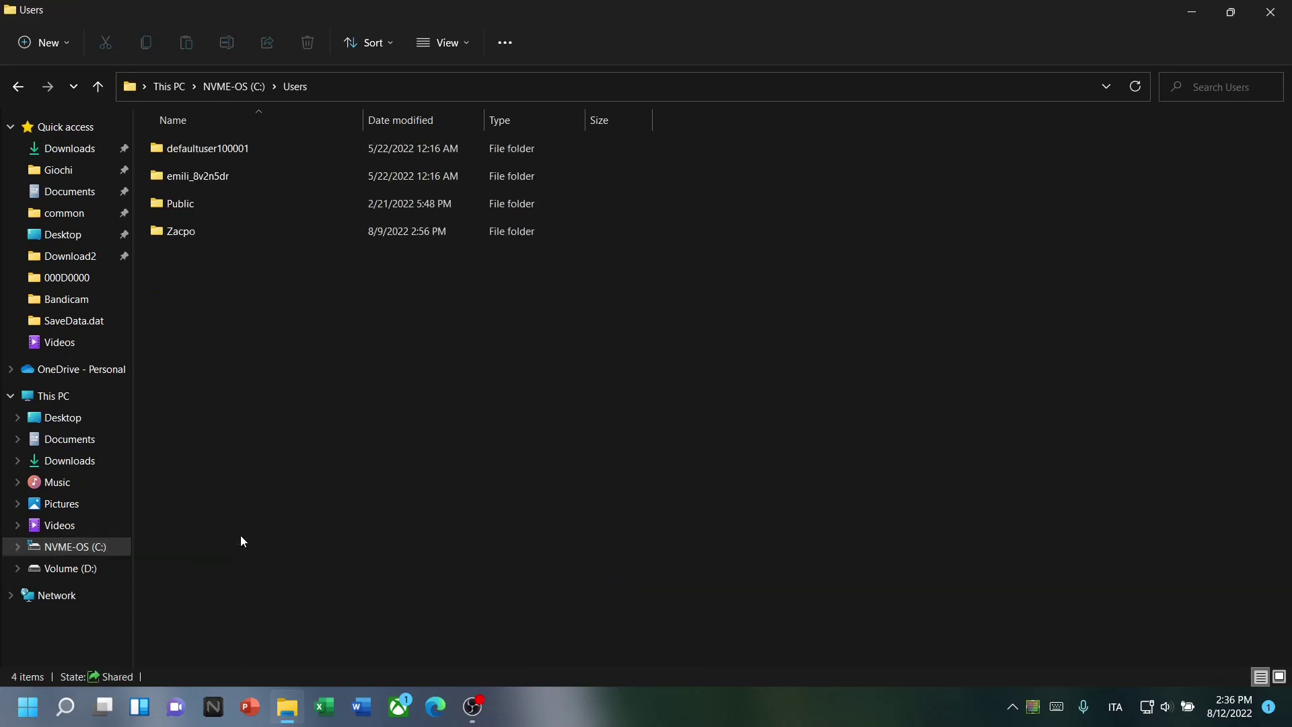
double_click(229, 232)
Go to the hidden AppData folder through its path and open the Local folder inside it
click(394, 95)
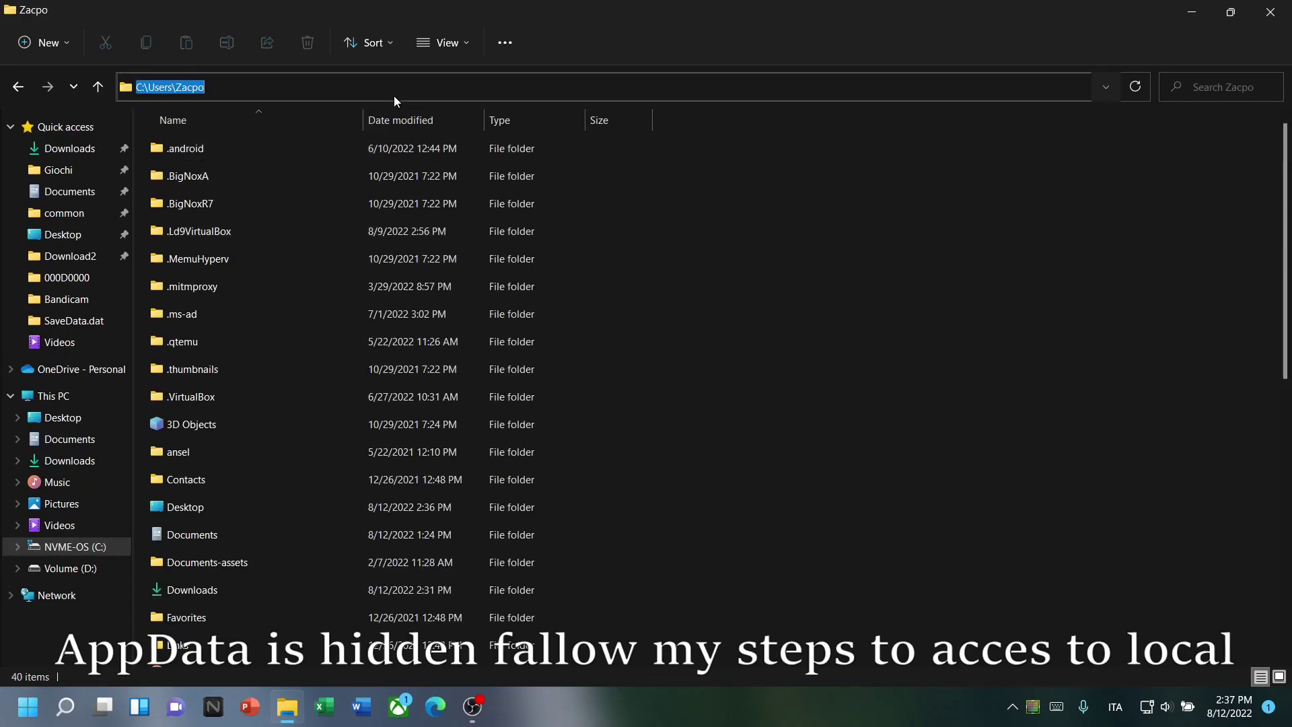
click(393, 90)
text(\AppDat)
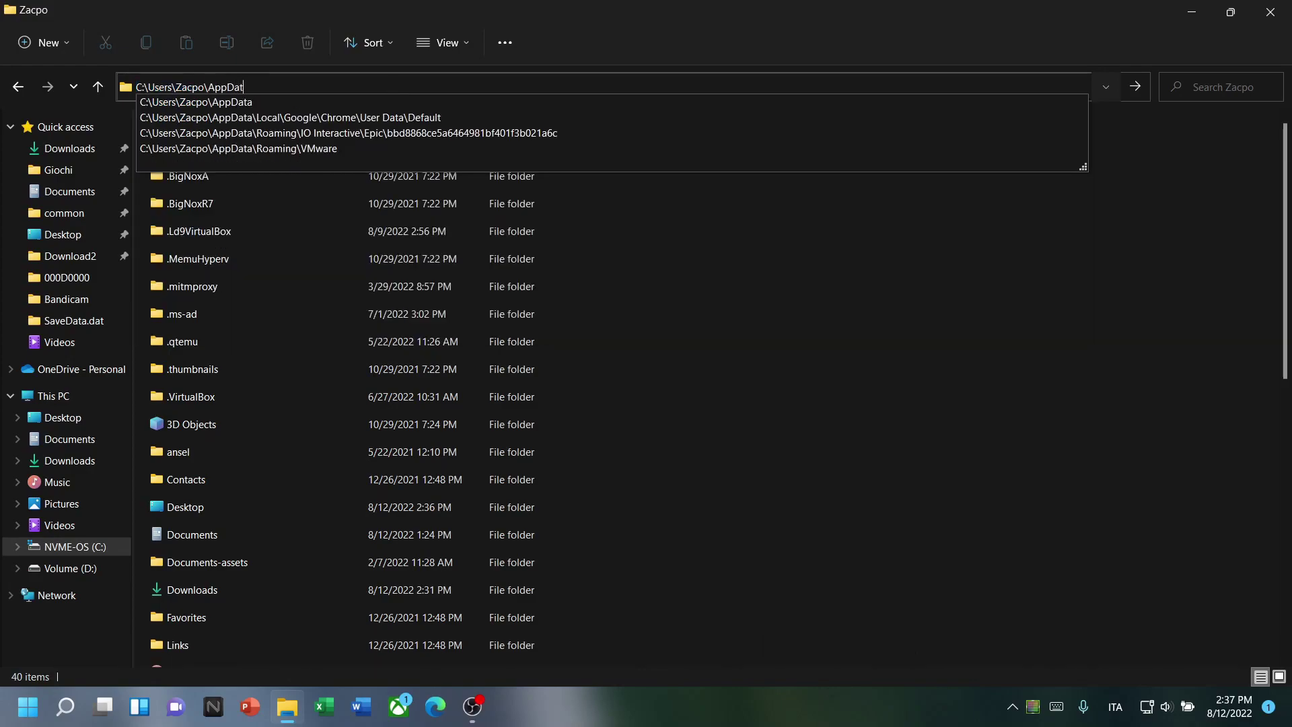
text(a)
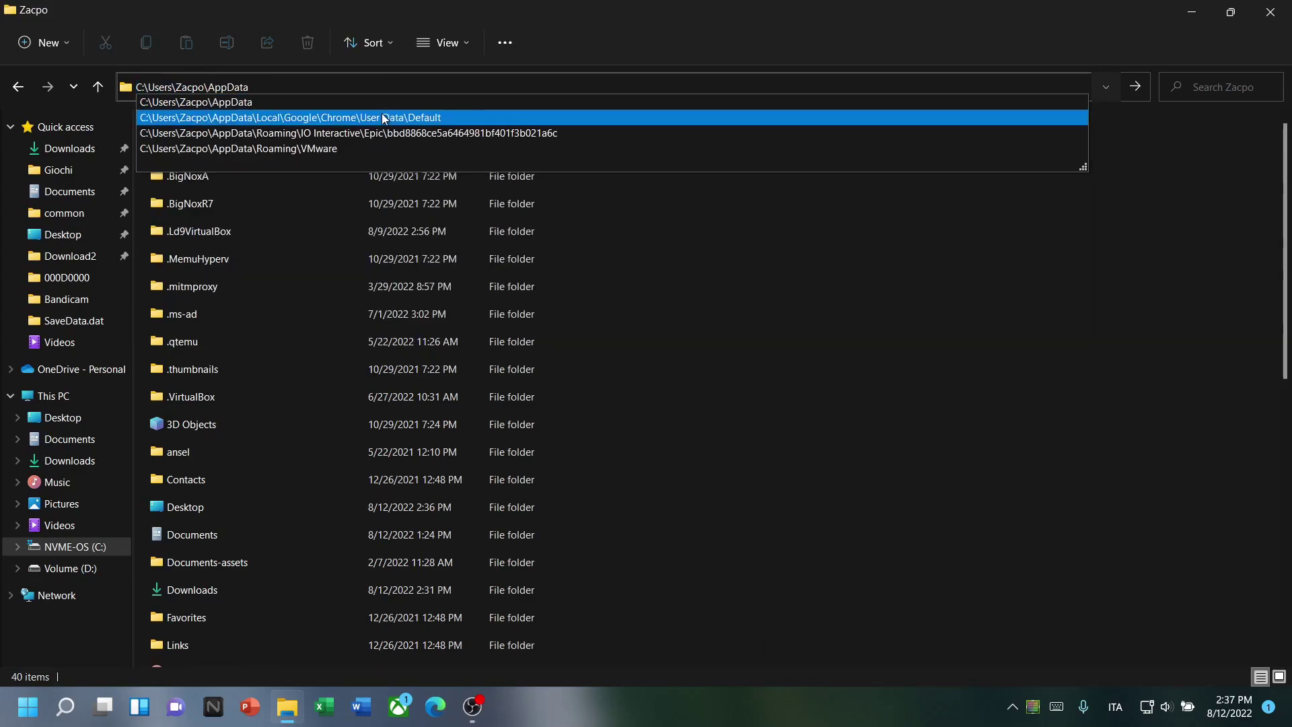
click(349, 105)
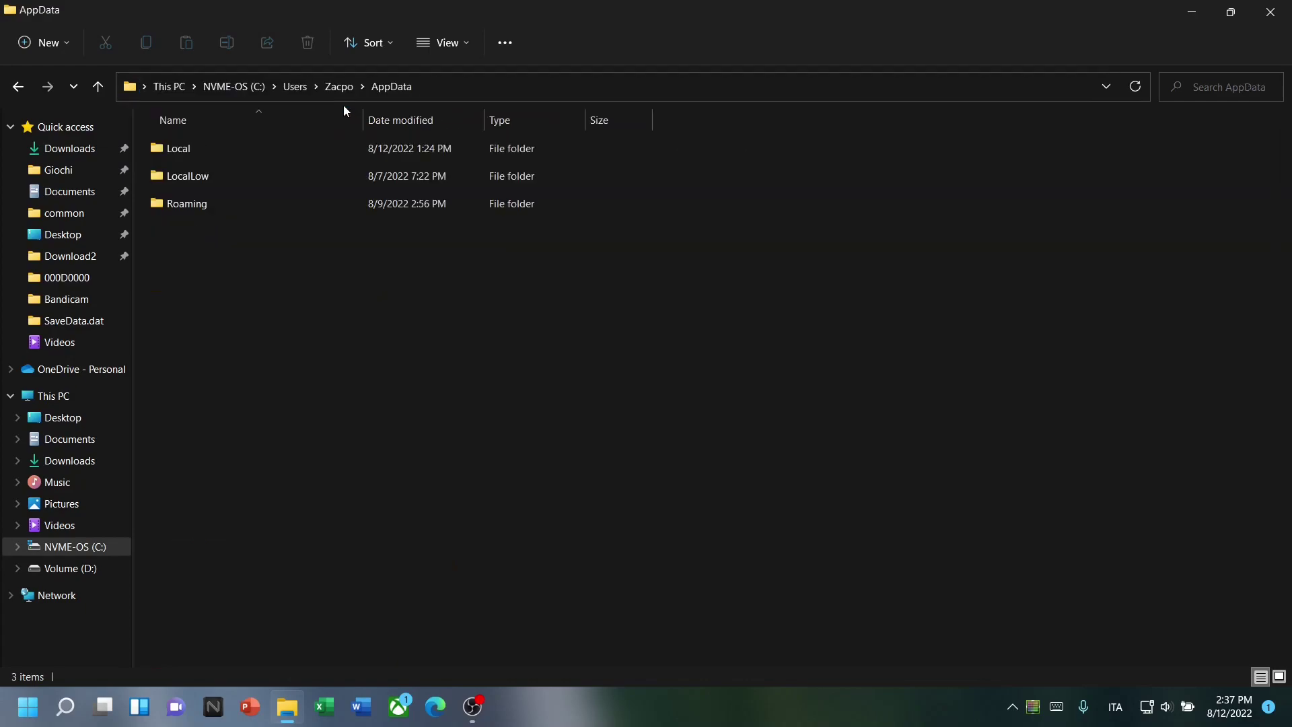
double_click(285, 152)
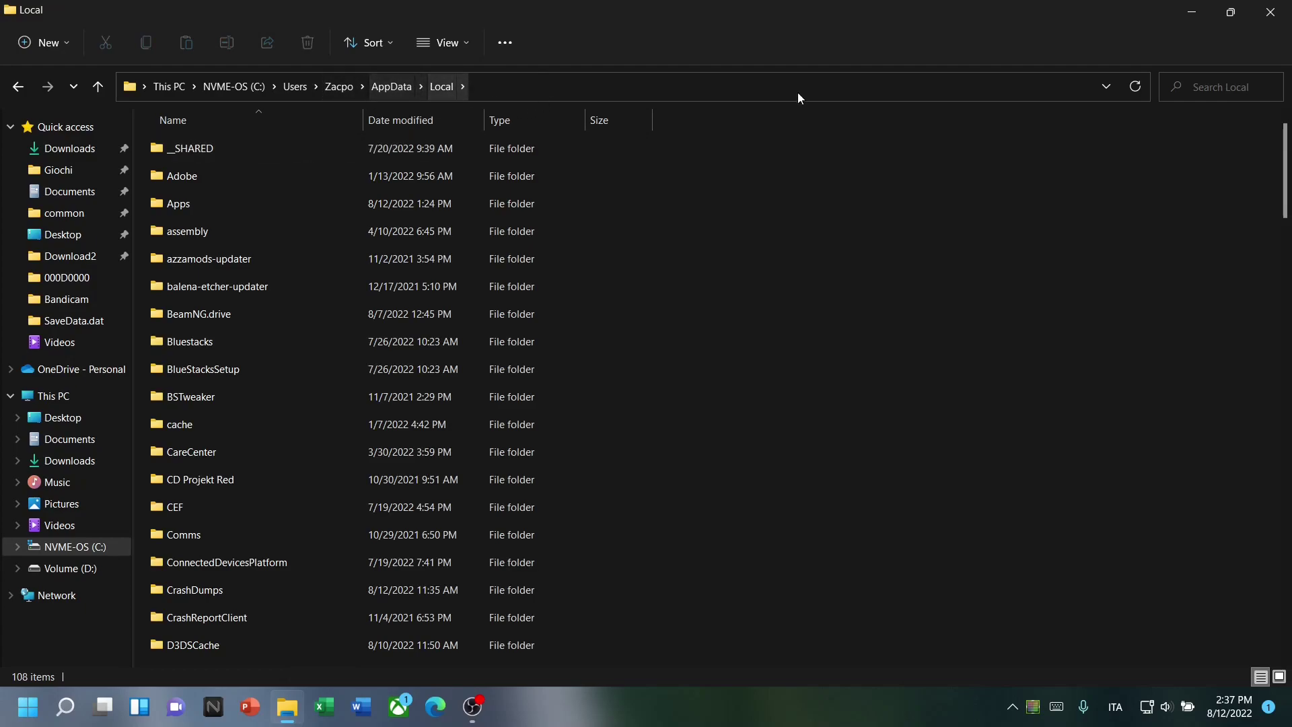
click(1217, 95)
text(blox)
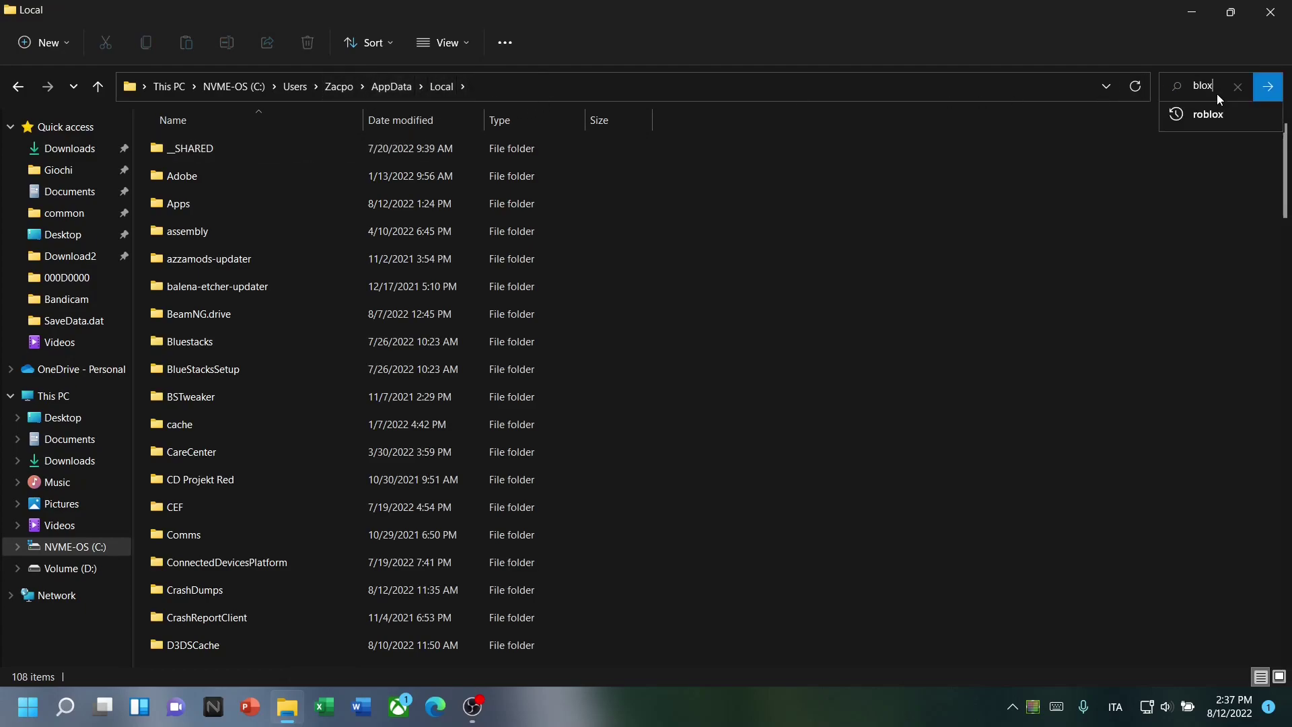
click(1217, 111)
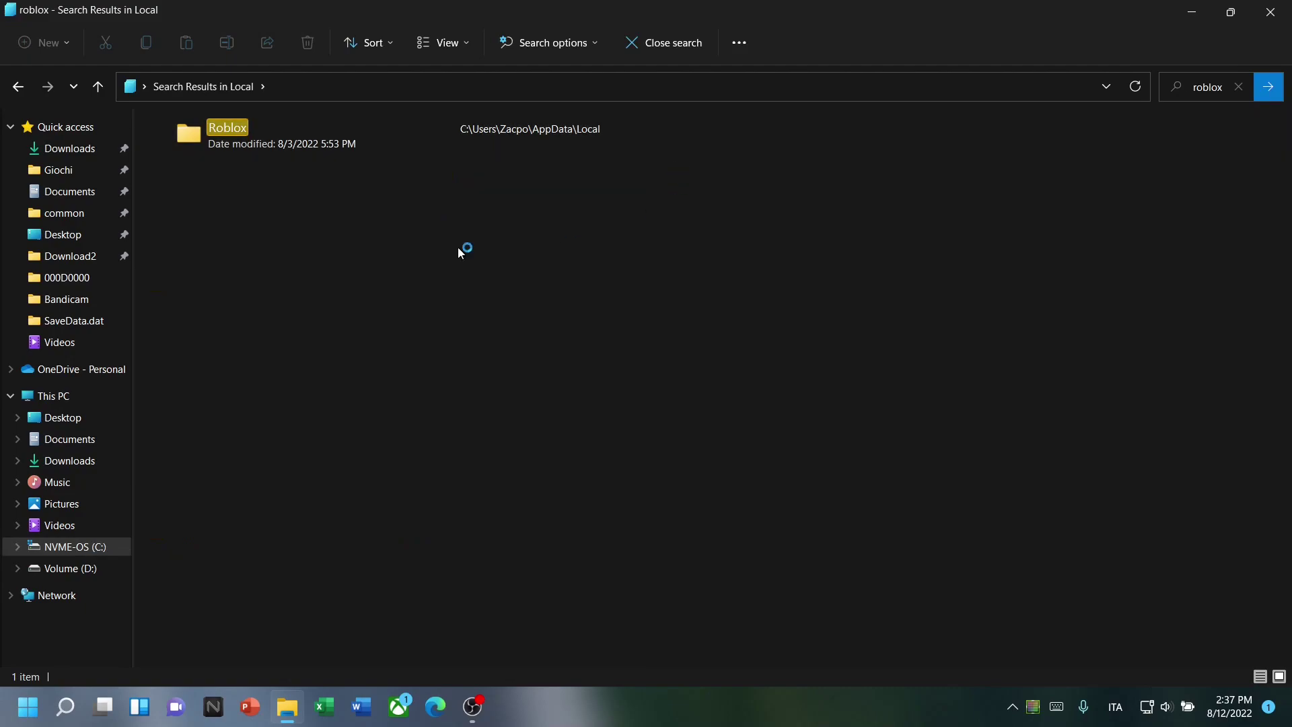
right_click(457, 127)
click(583, 148)
click(524, 172)
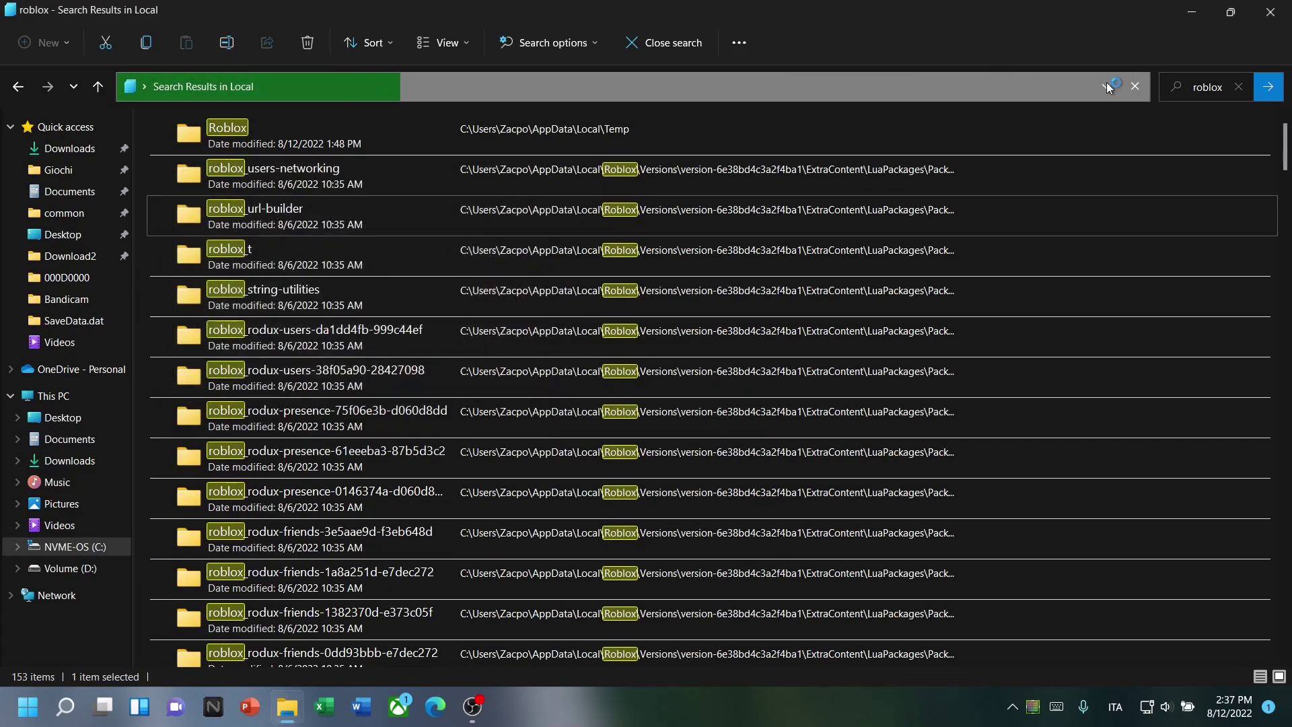
click(666, 43)
Delete the Roblox folder from AppData\Local and close File Explorer
scroll(302, 470, down, 15)
scroll(303, 469, down, 3)
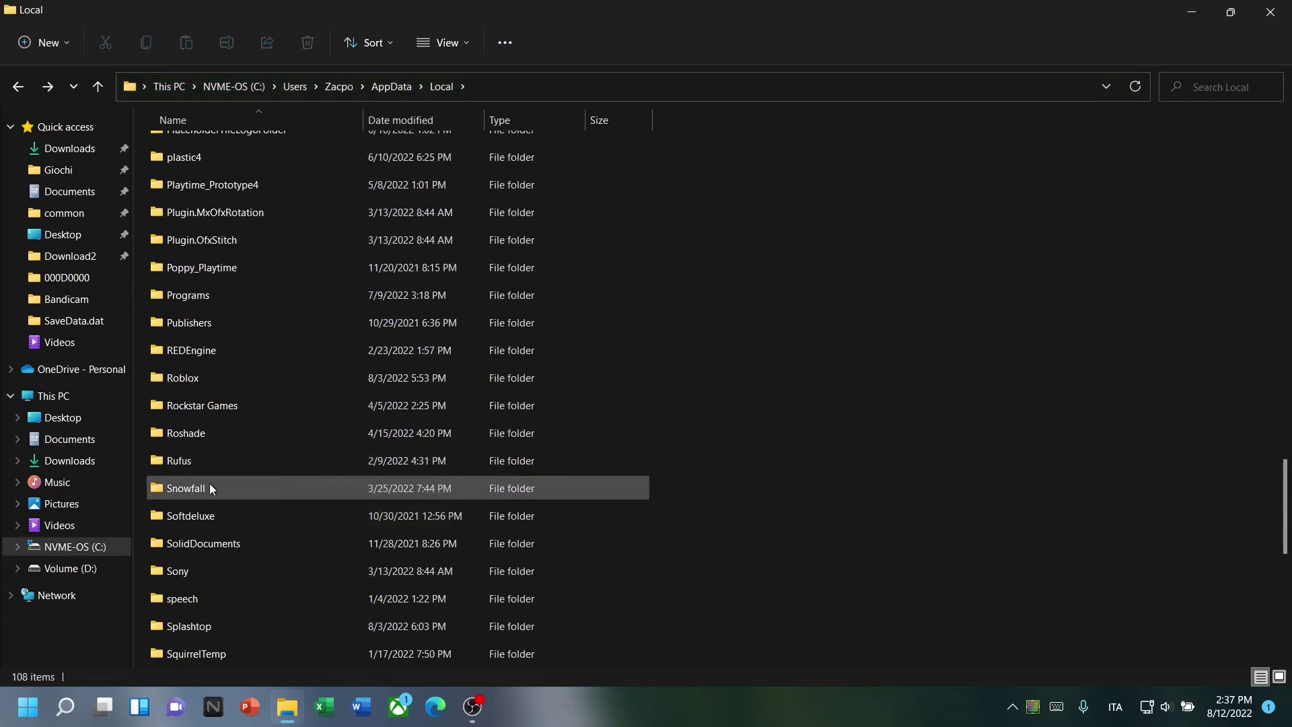
click(222, 378)
right_click(294, 385)
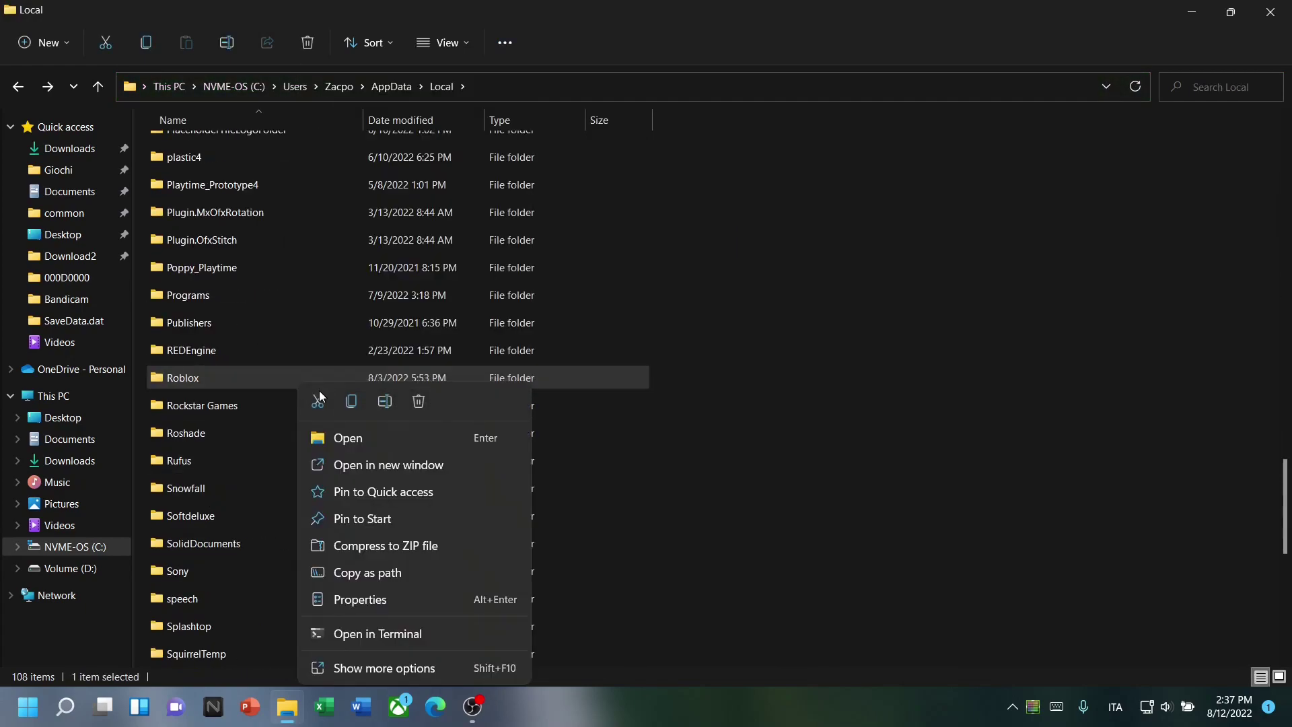
click(426, 401)
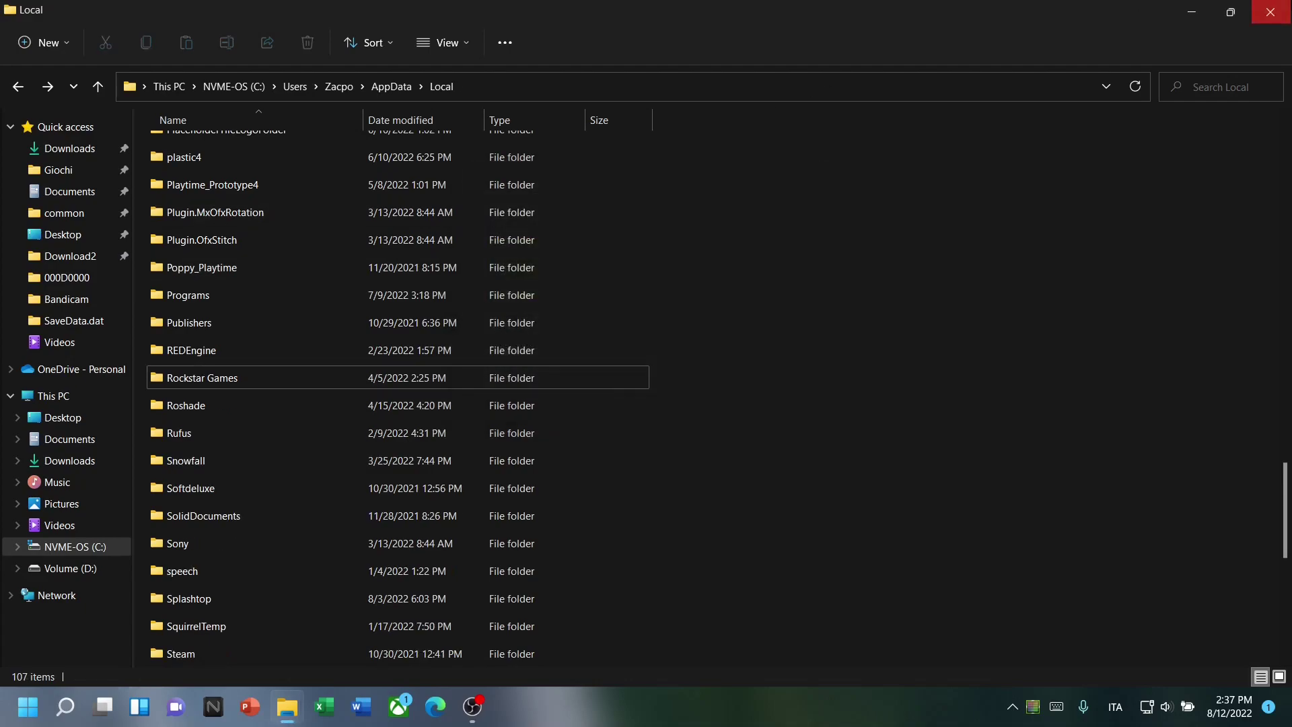
click(1271, 12)
Empty the Recycle Bin, permanently deleting its contents
right_click(34, 276)
click(64, 314)
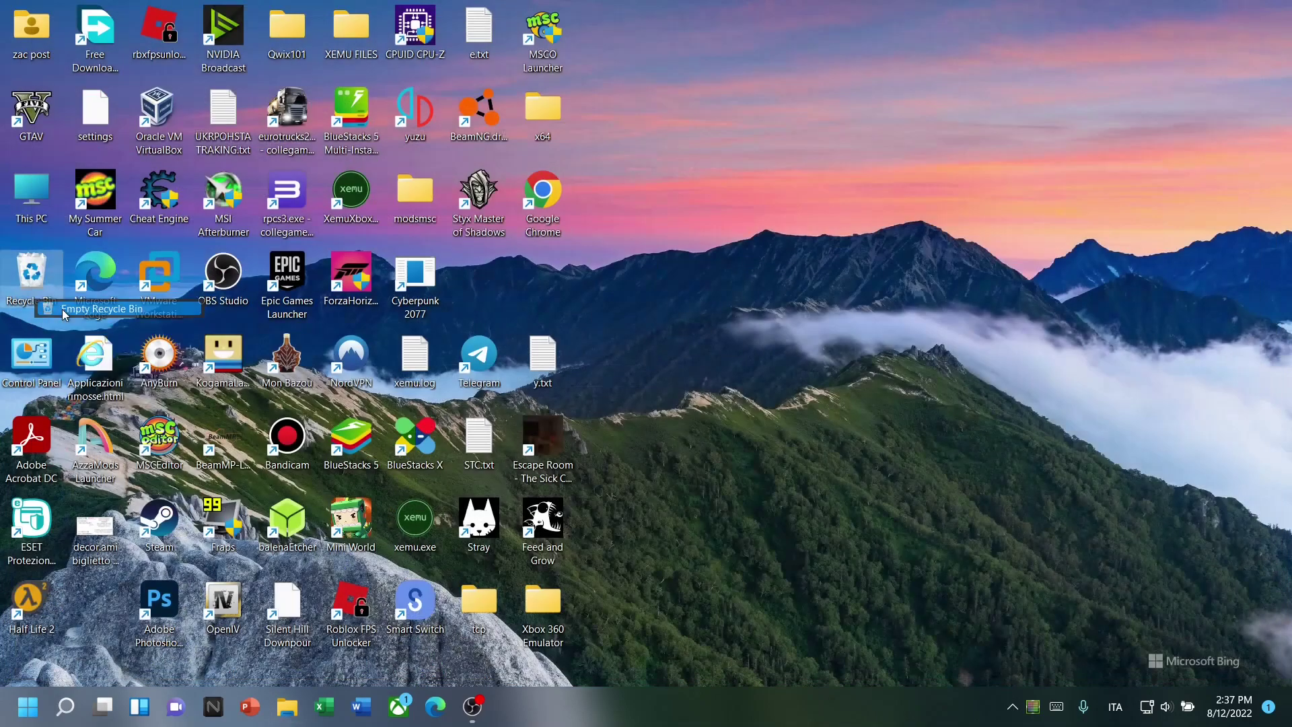
click(685, 385)
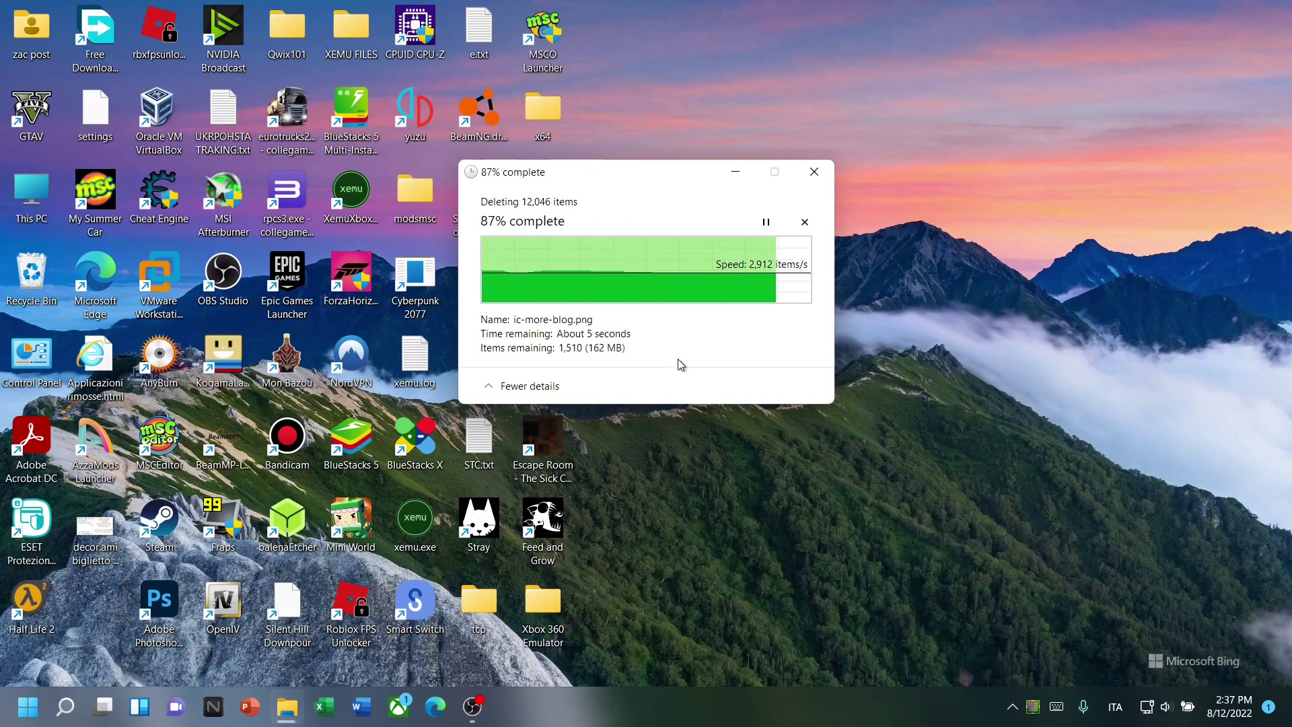
click(55, 719)
text(Roblox)
key(ctrl+a)
text(registry Editor)
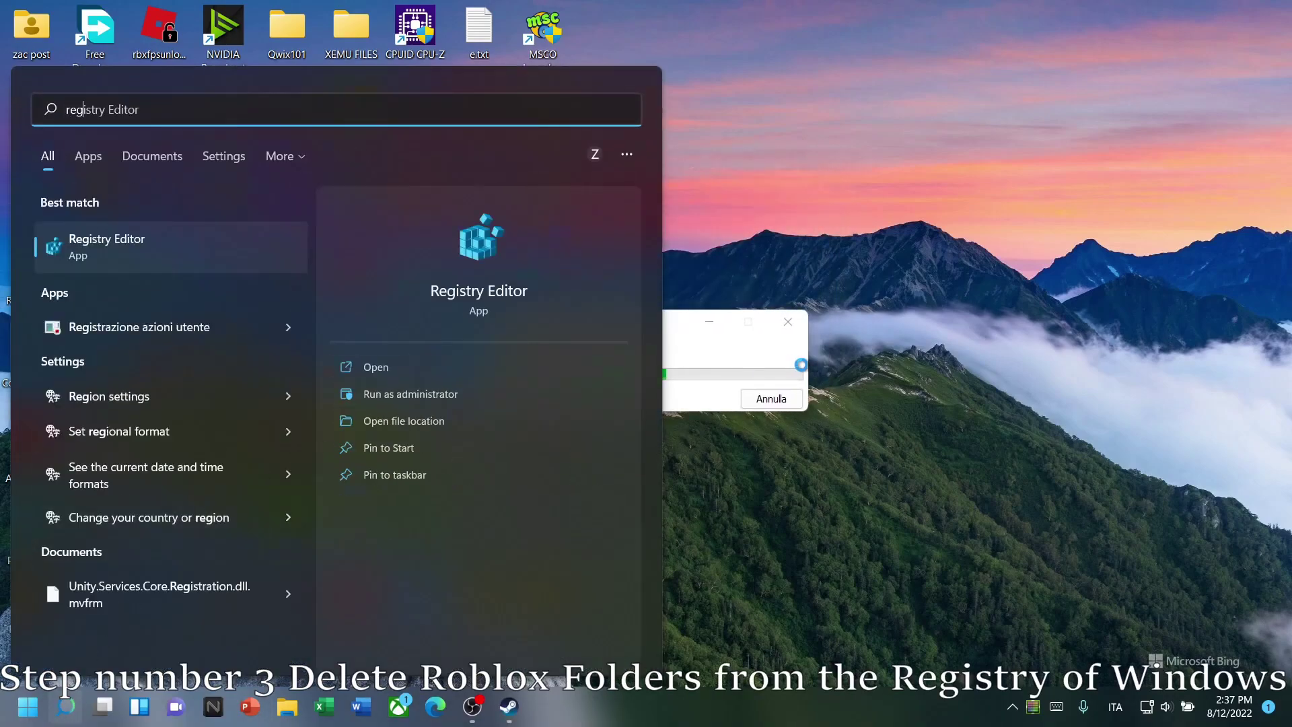
click(764, 406)
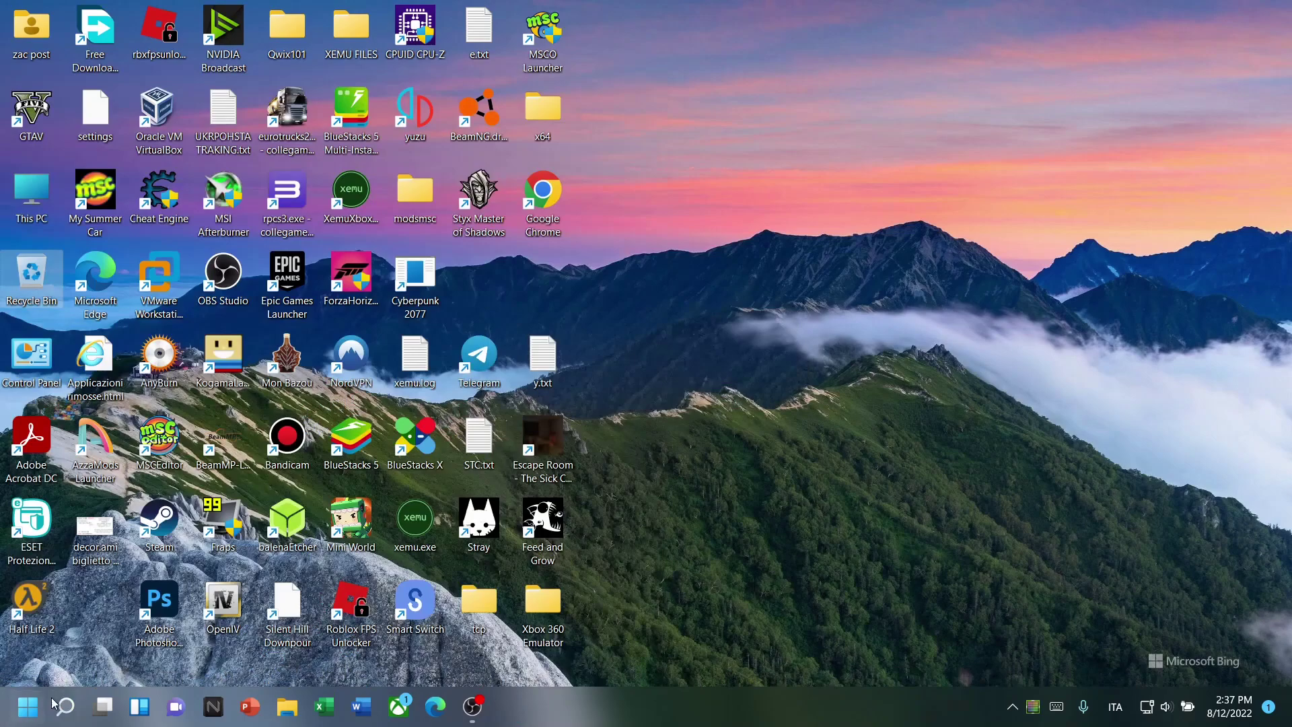
Search Windows for Registry Editor and open it
click(62, 706)
text(reg)
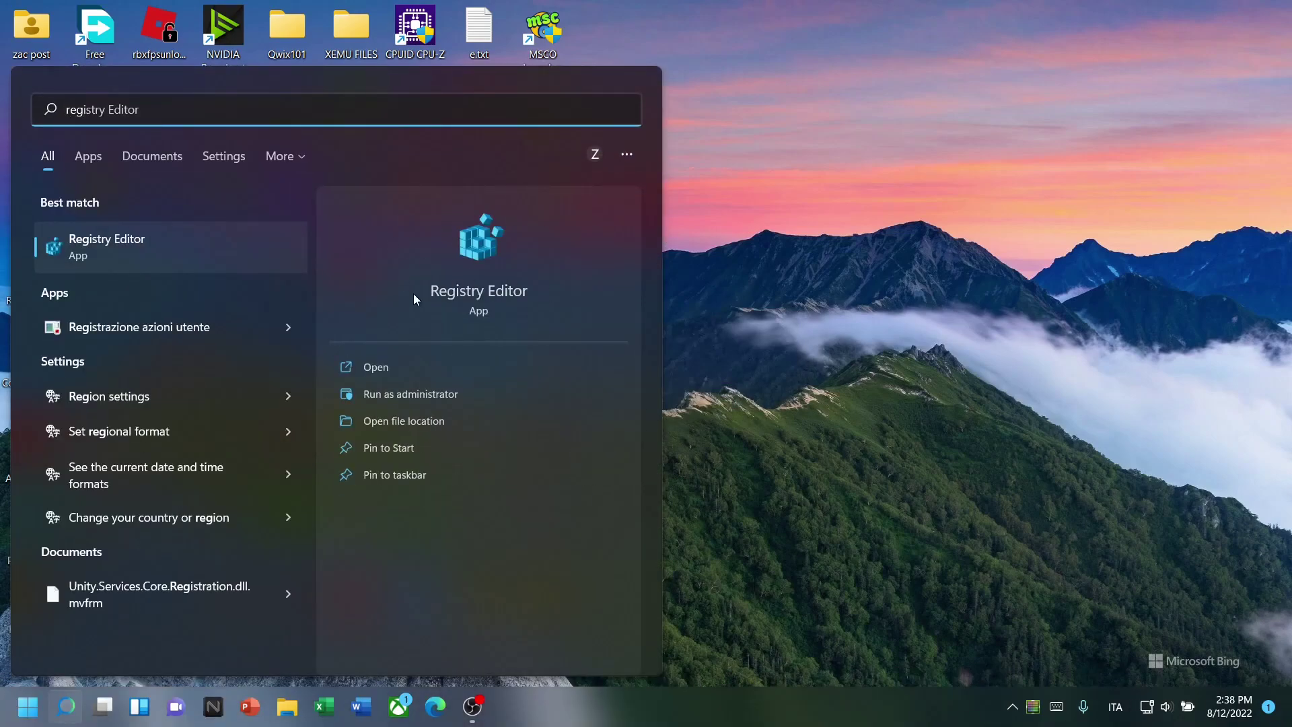
click(385, 371)
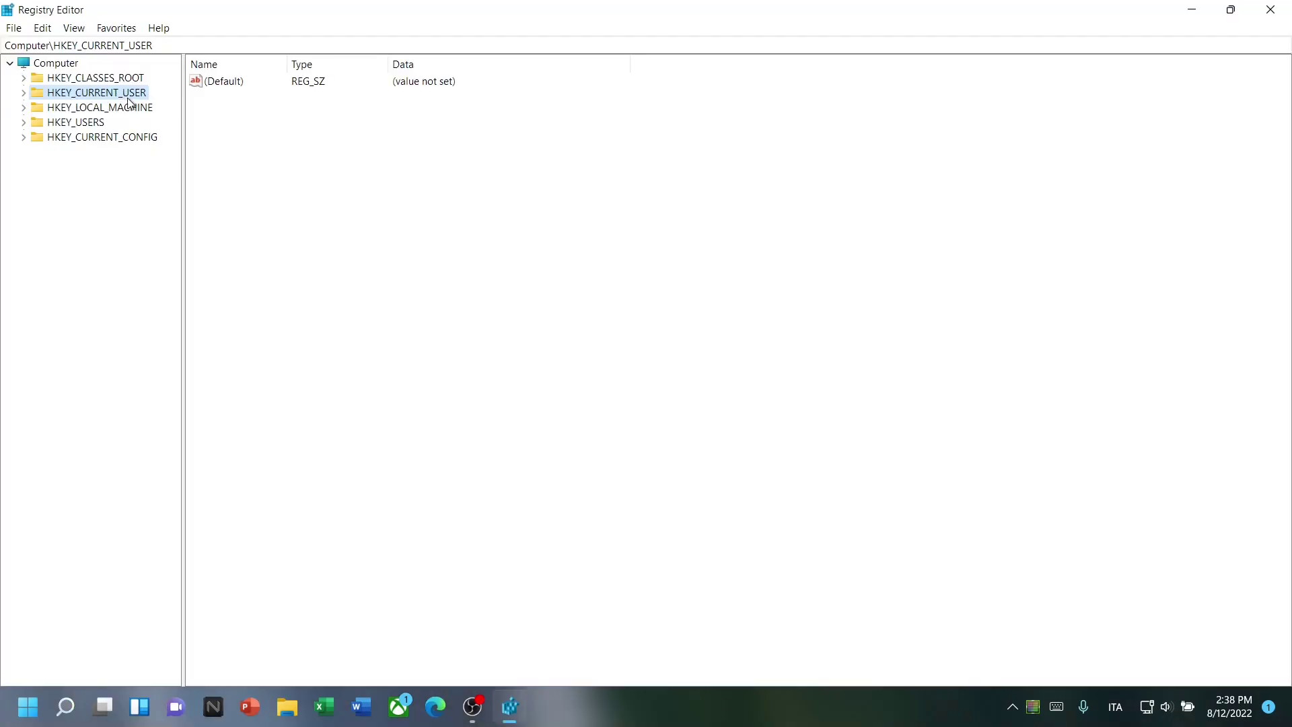
Expand the Software key under HKEY_CURRENT_USER
click(24, 94)
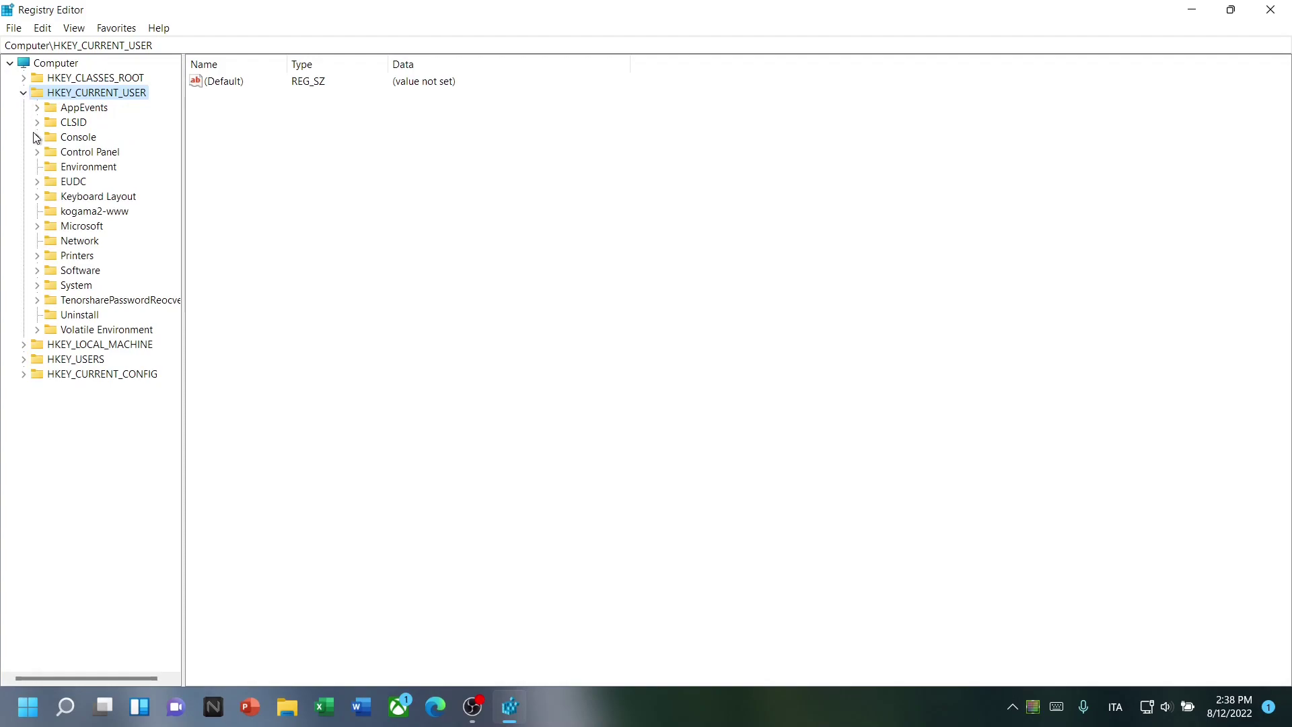
click(69, 288)
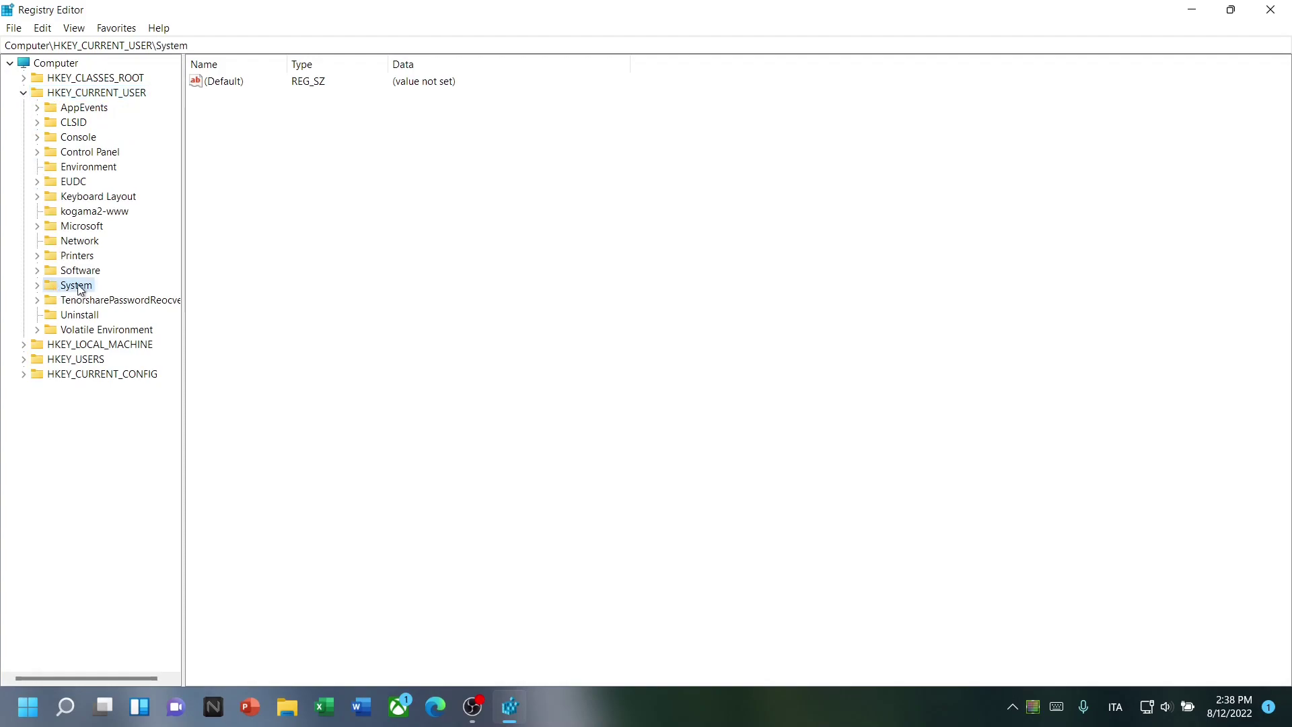
click(55, 274)
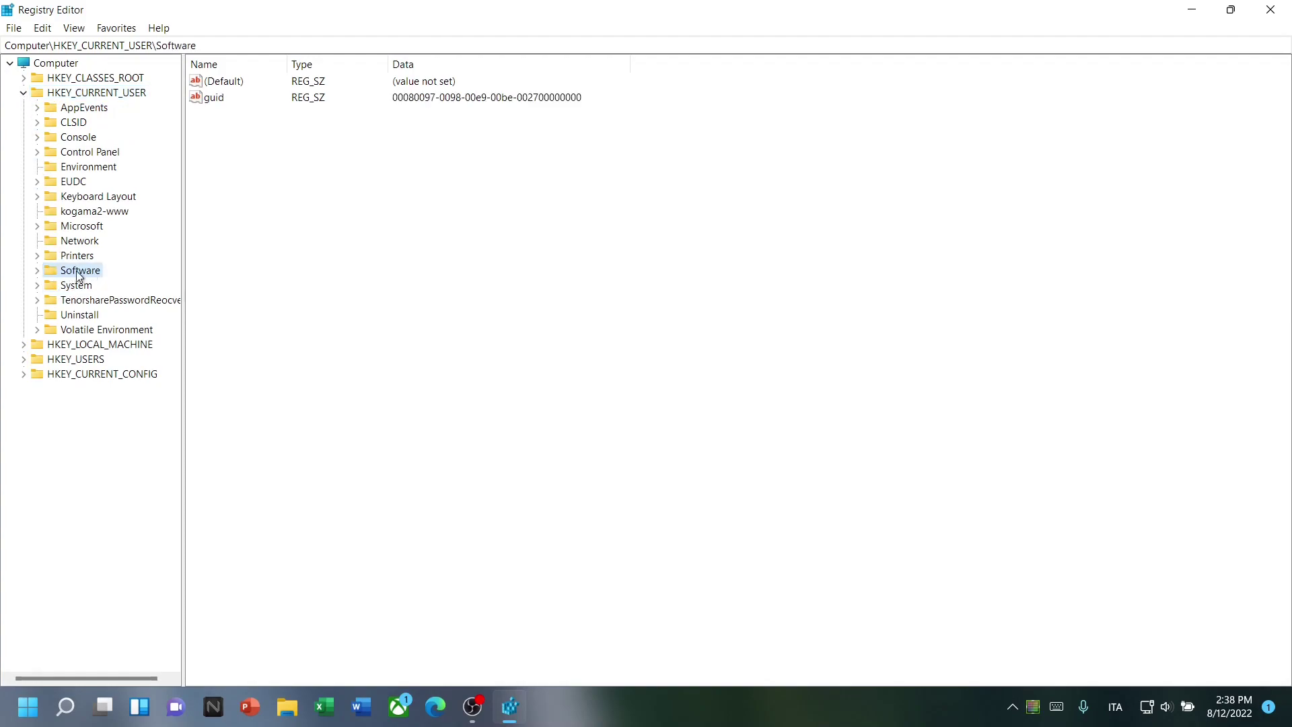
click(37, 270)
Delete the Roblox key and its subkeys under HKEY_CURRENT_USER\Software
scroll(86, 397, down, 10)
scroll(86, 402, down, 6)
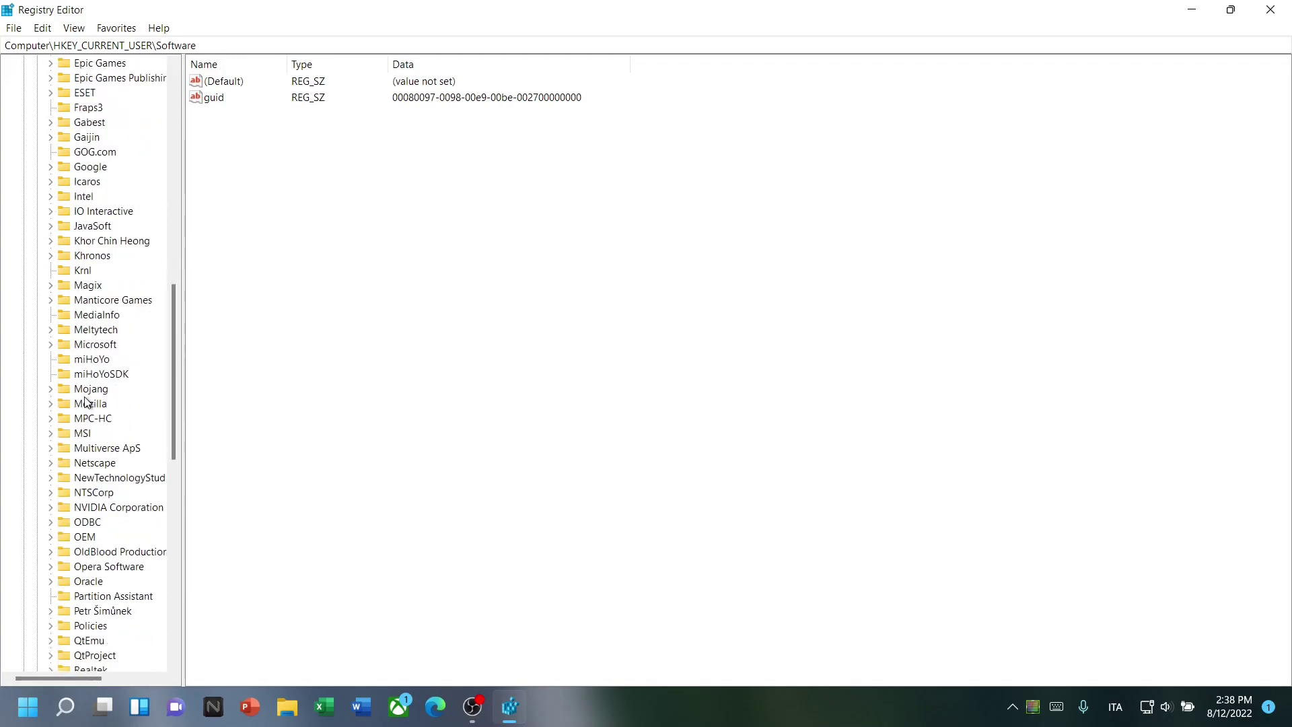
click(50, 567)
click(88, 552)
click(86, 539)
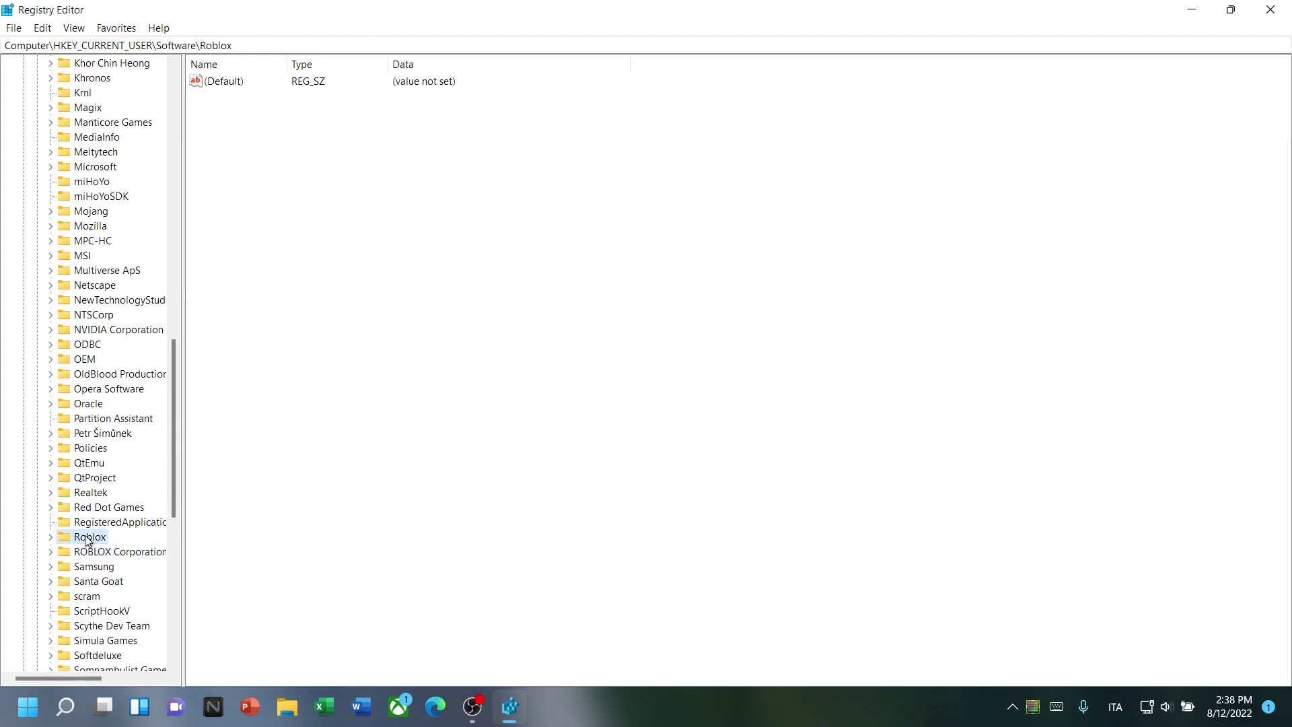
right_click(87, 539)
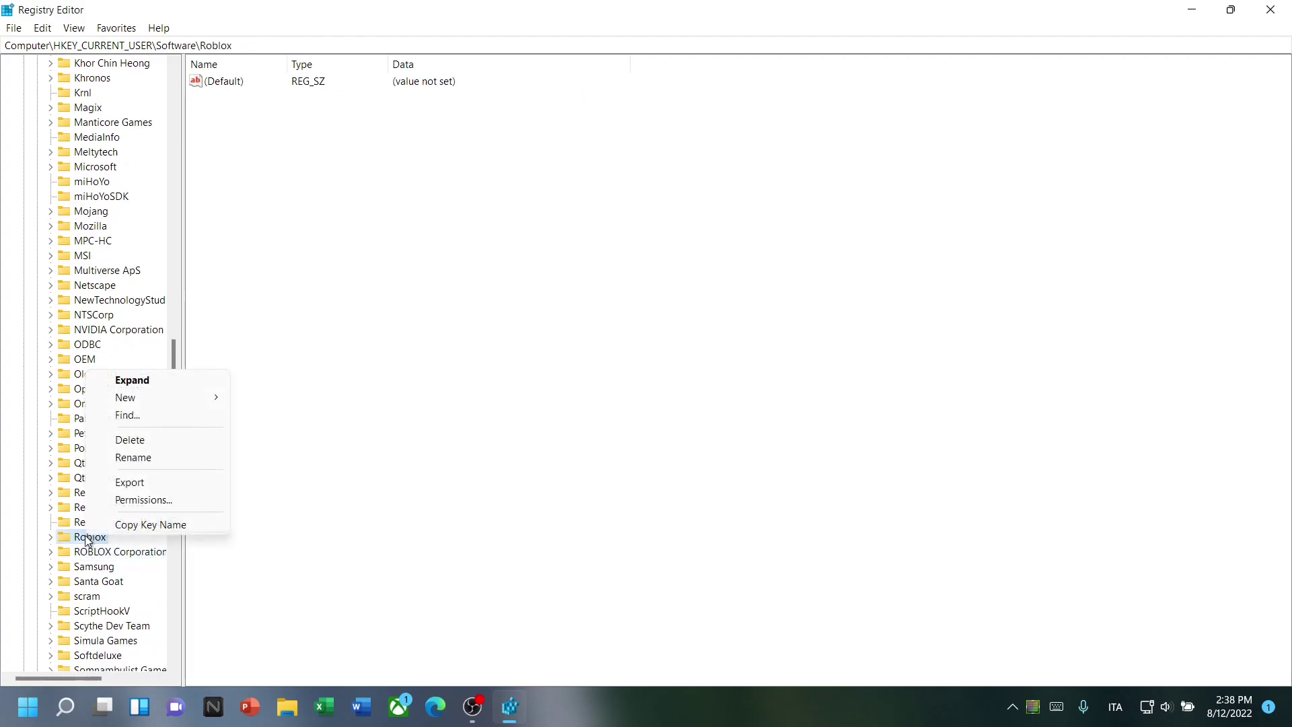
click(149, 440)
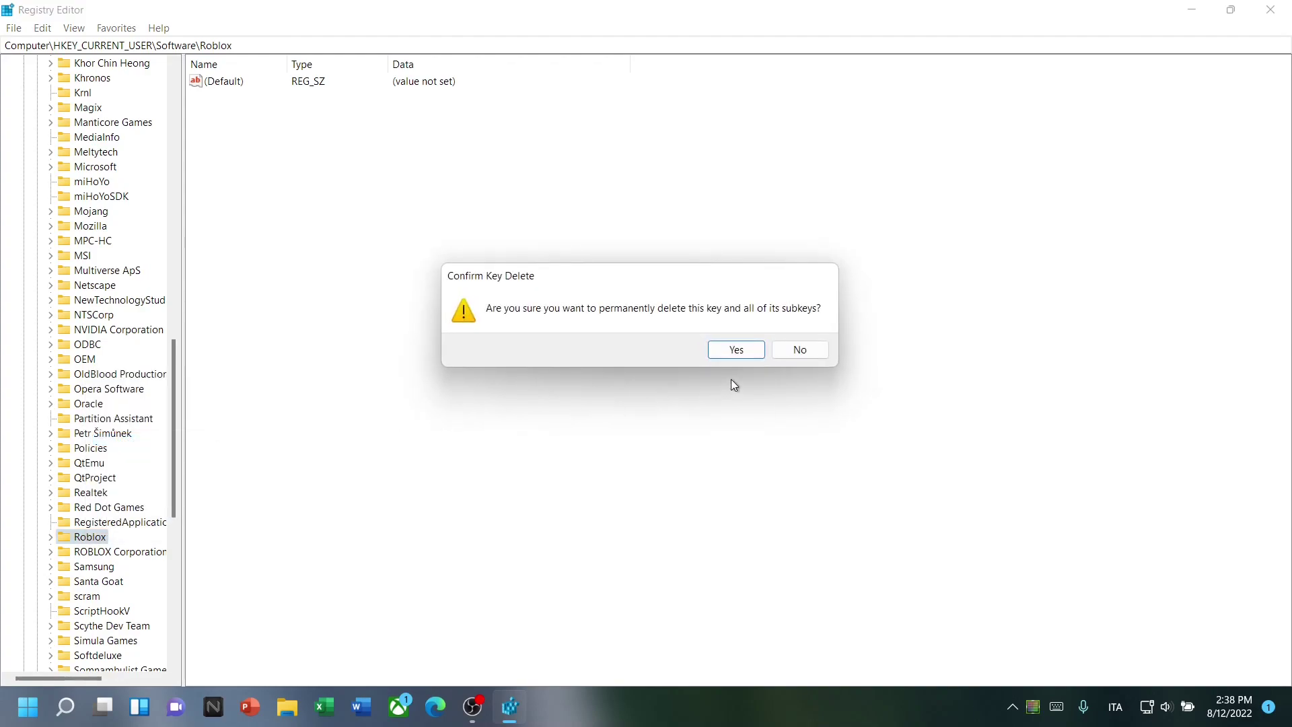
click(736, 350)
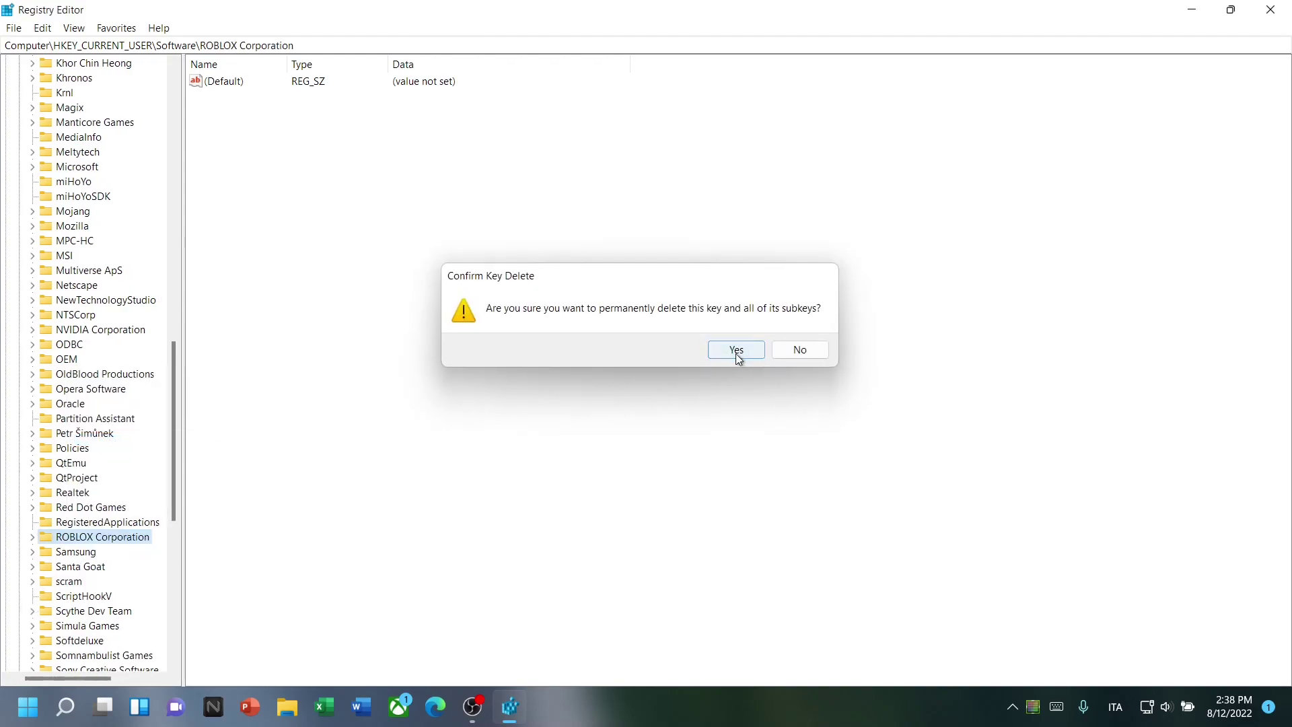
Delete the ROBLOX Corporation key under HKEY_CURRENT_USER\Software and close Registry Editor
right_click(77, 541)
click(152, 439)
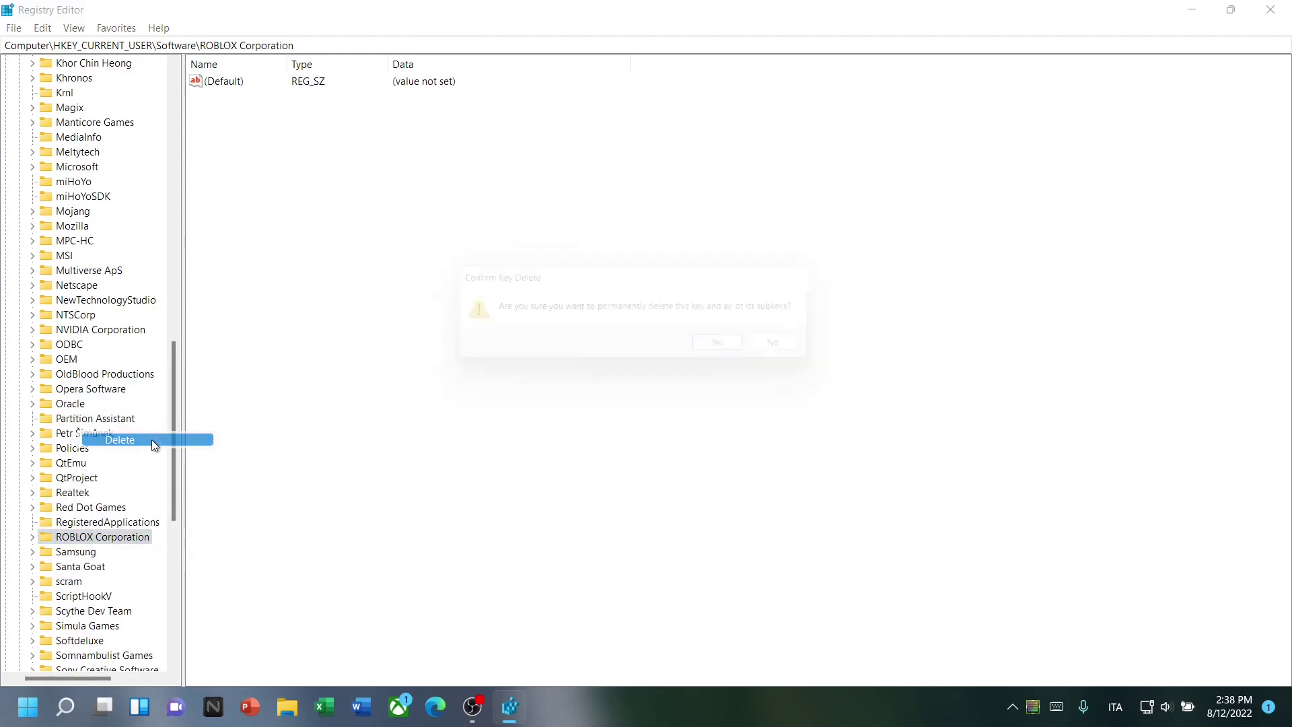
click(736, 350)
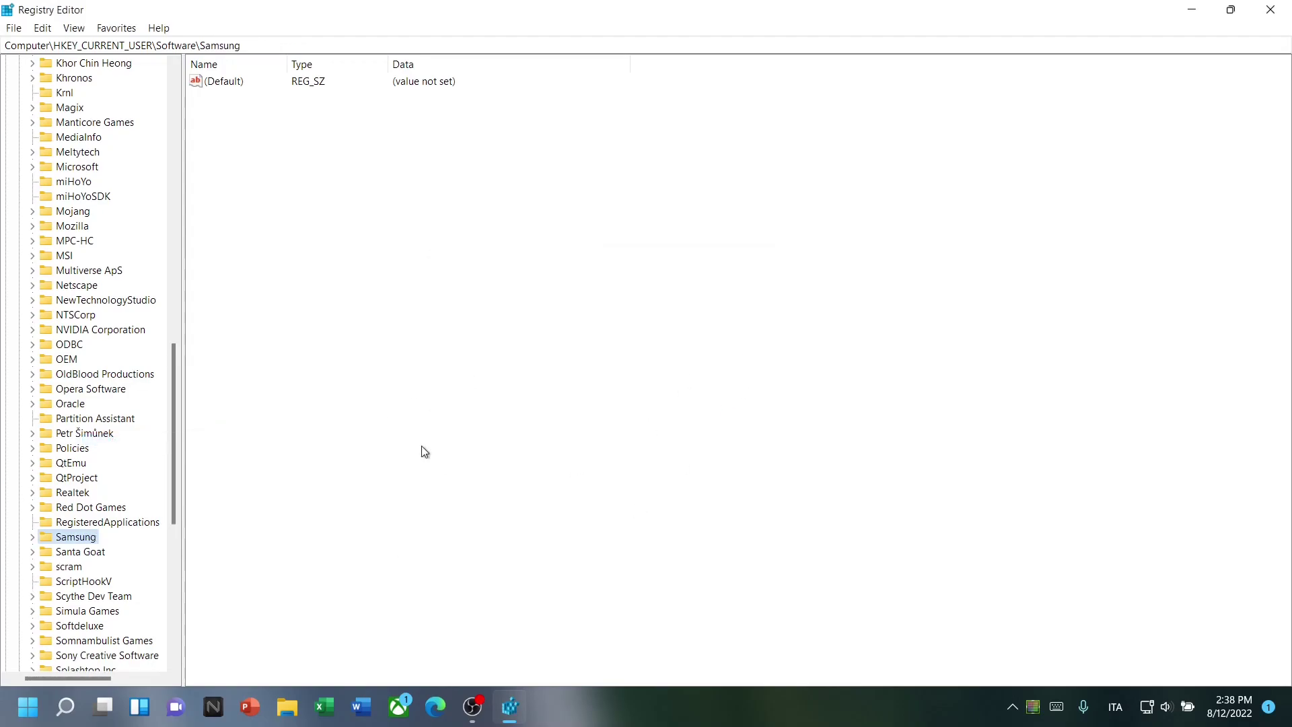
click(1271, 9)
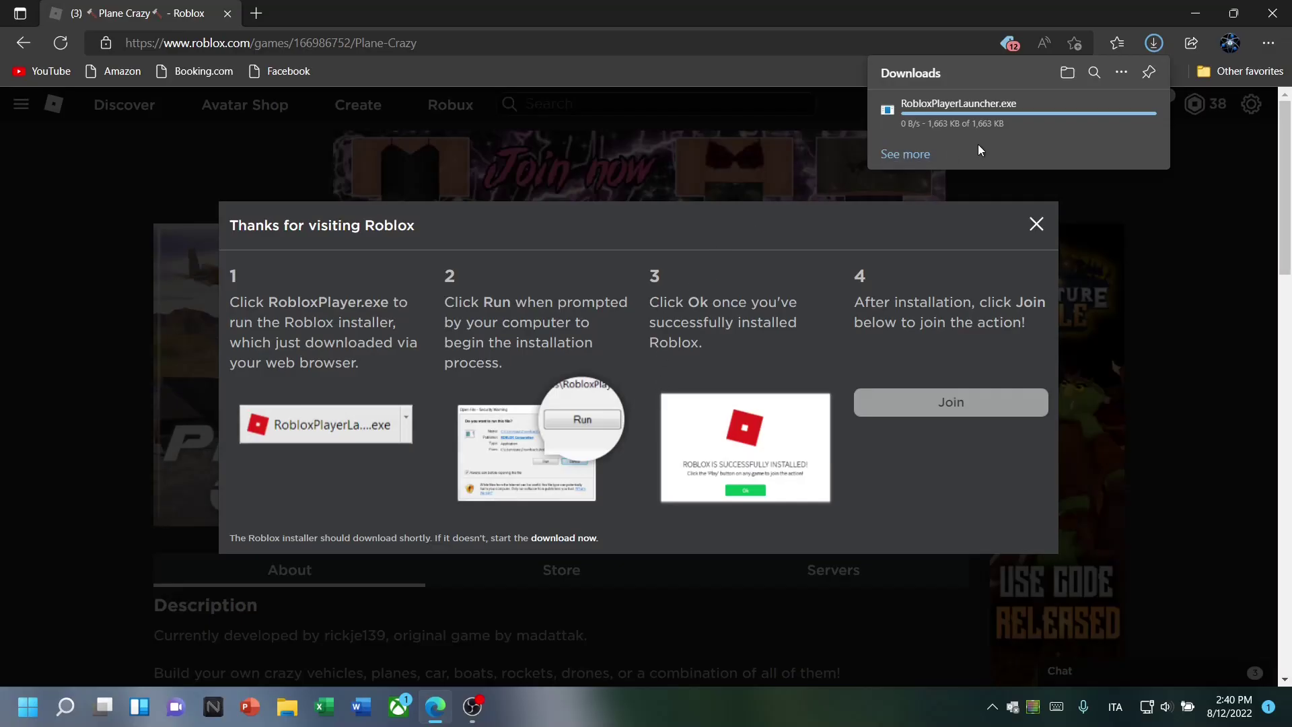
Install Roblox from the downloaded RobloxPlayerLauncher.exe and launch Plane Crazy from its game page
click(918, 118)
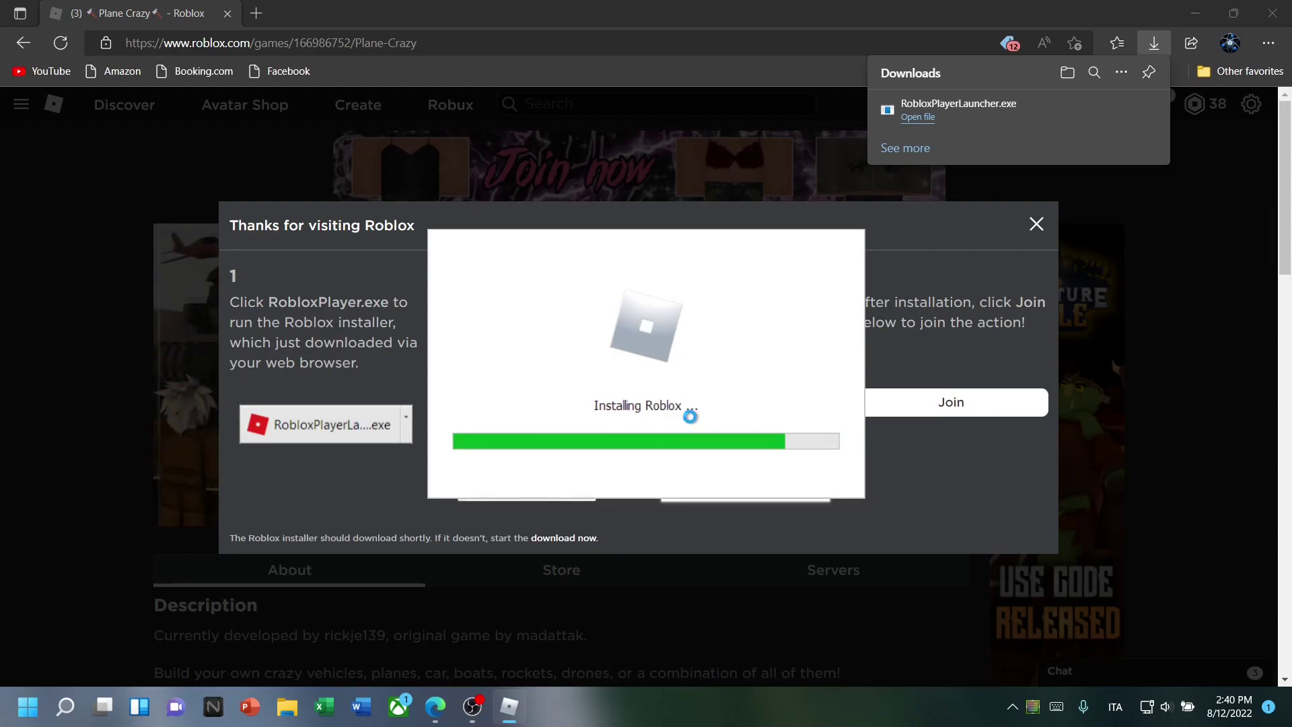
click(656, 466)
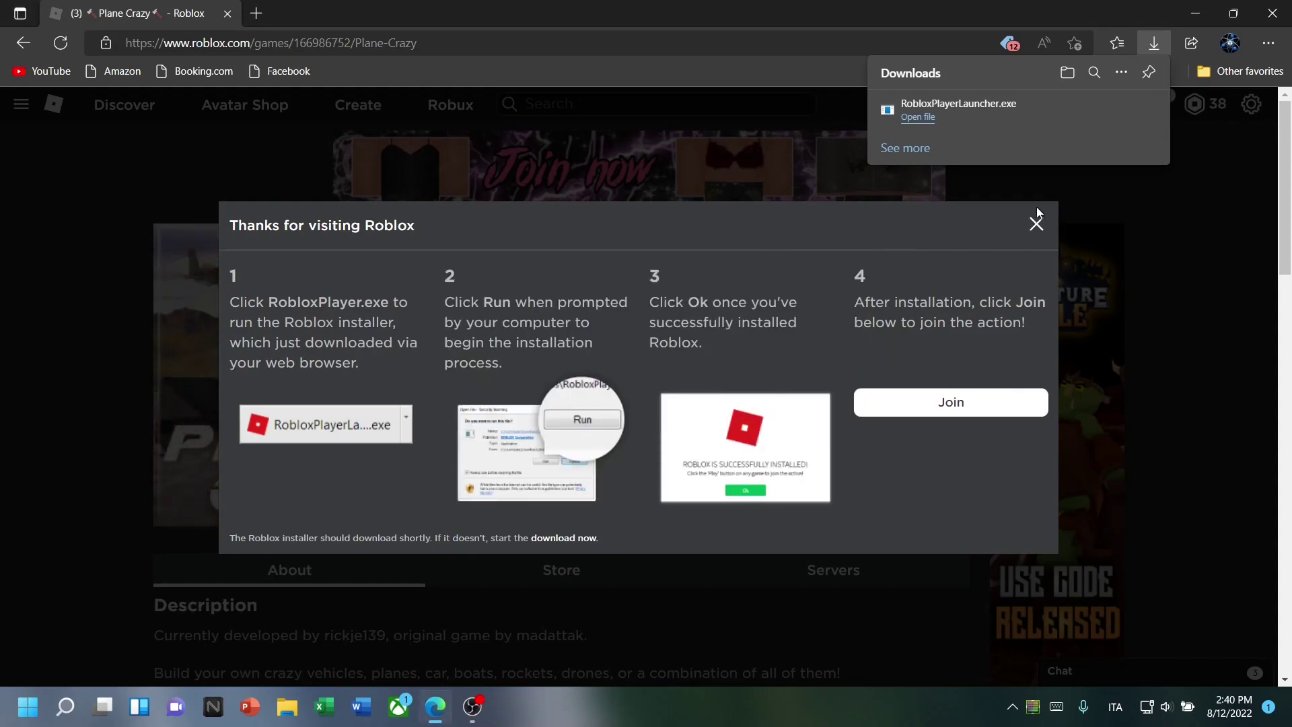
click(1036, 224)
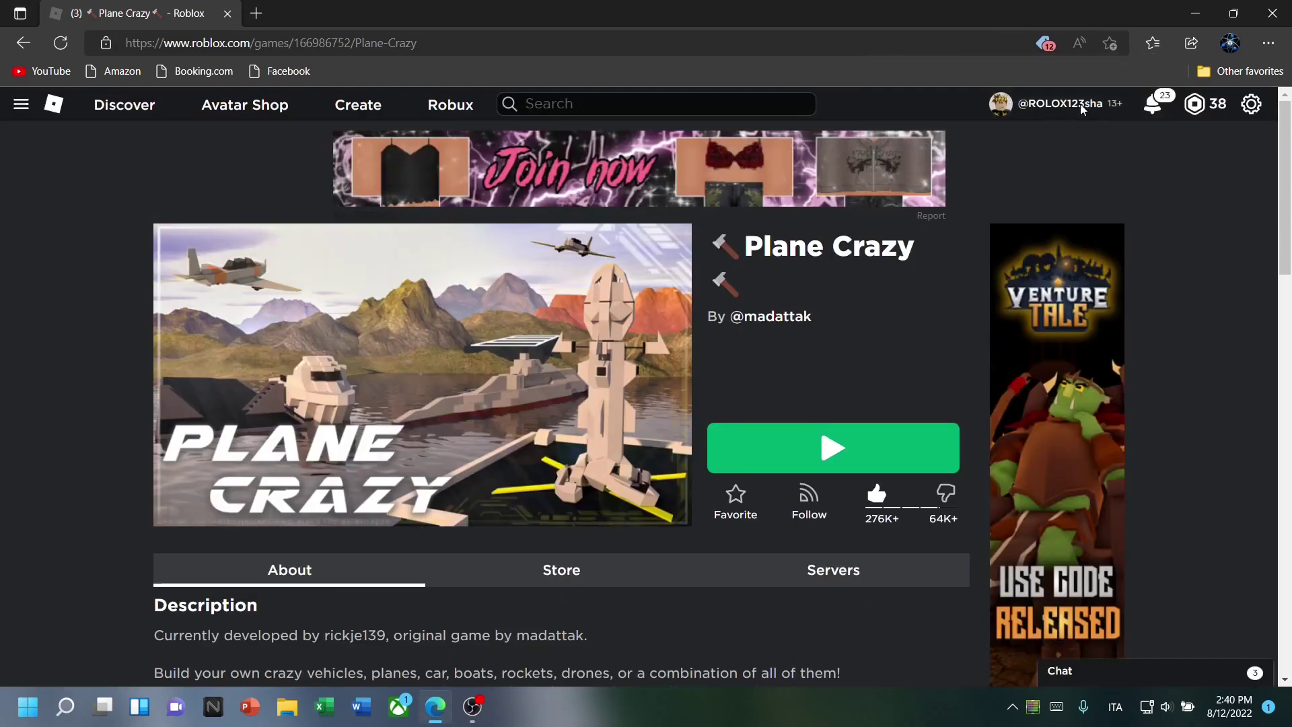
click(819, 442)
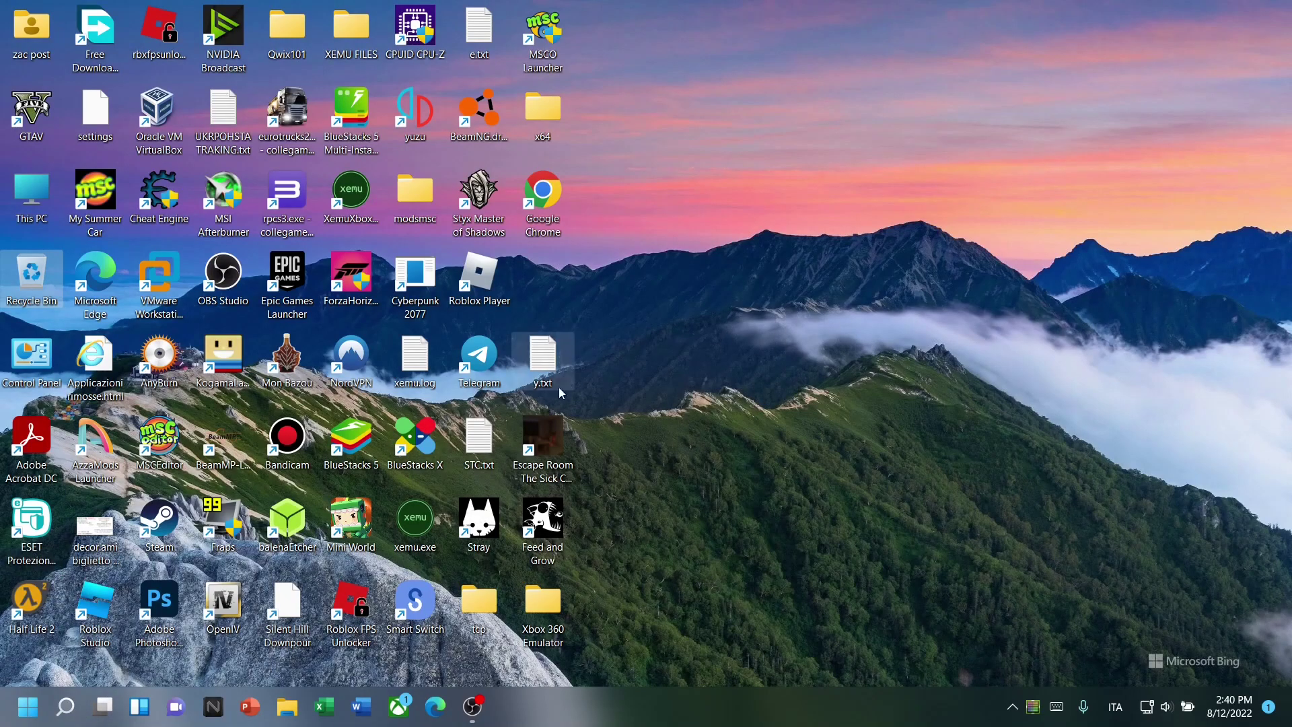
Search Windows for "firewall", open Windows Defender Firewall with Advanced Security and maximize its window
click(66, 692)
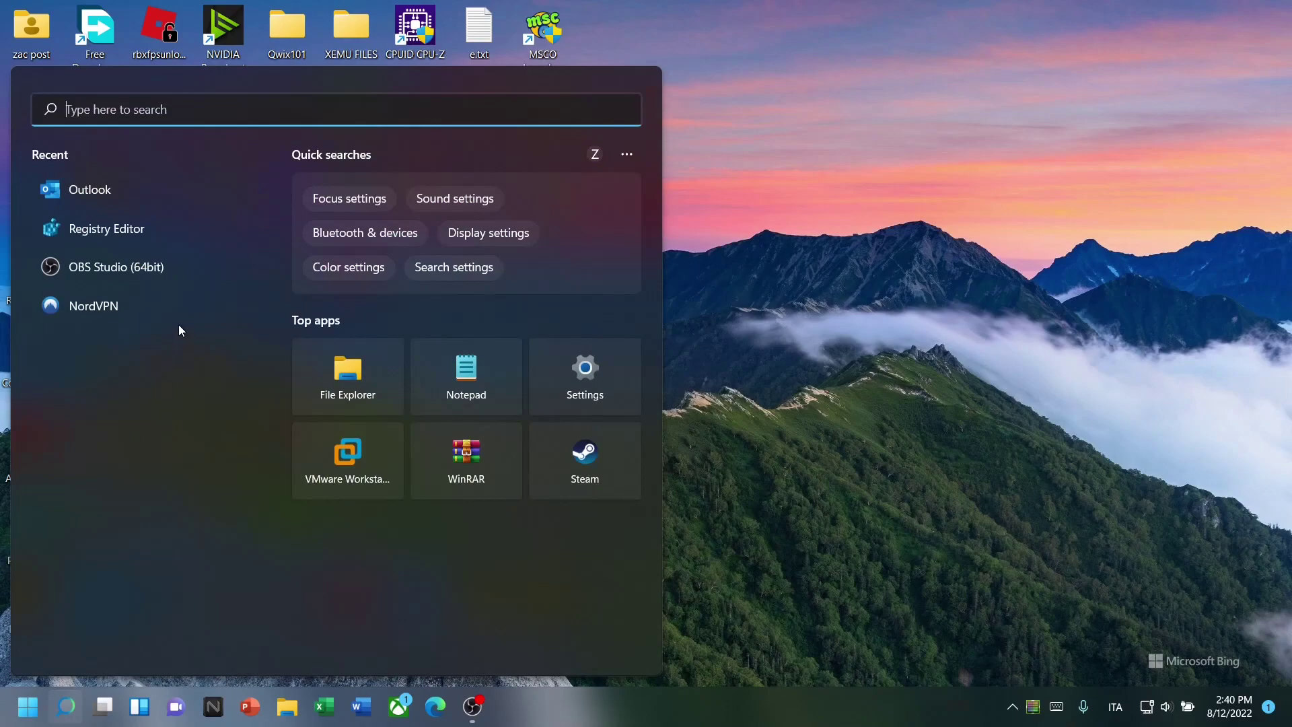
text(firewall)
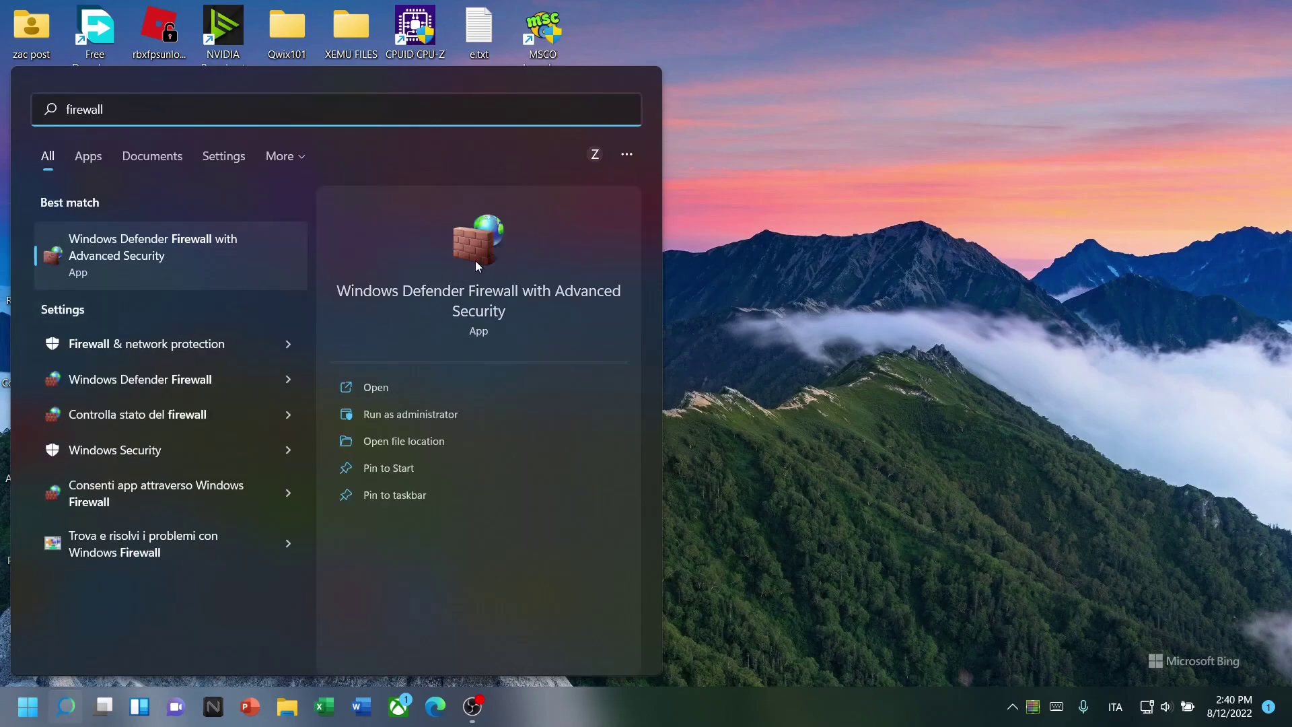
click(409, 385)
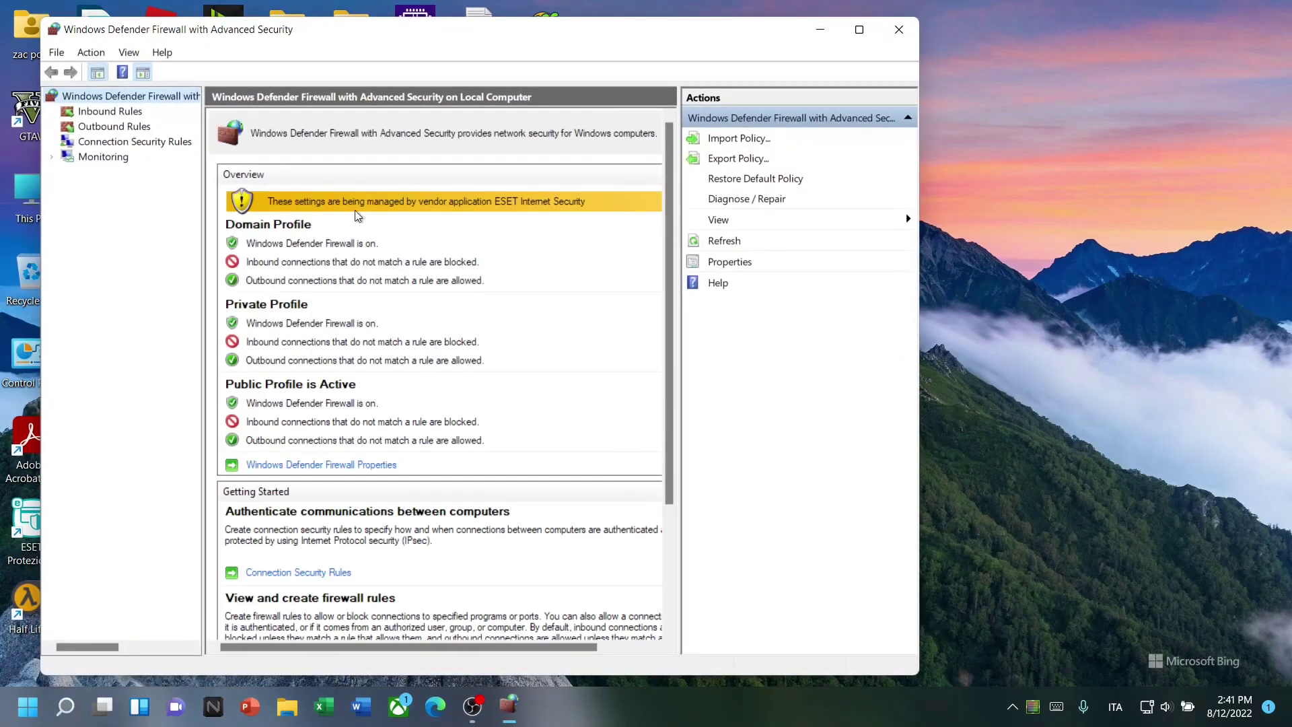
click(865, 37)
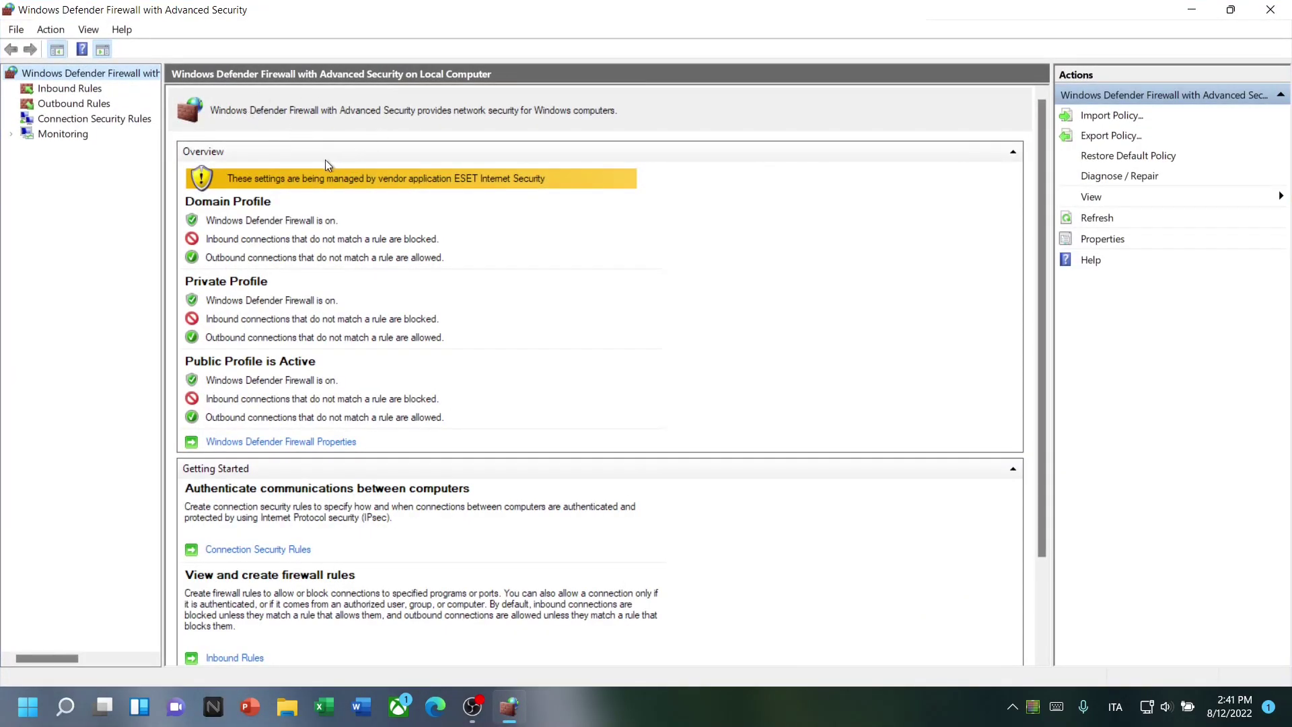
Start a new inbound rule of type Program and browse for its program path
click(41, 90)
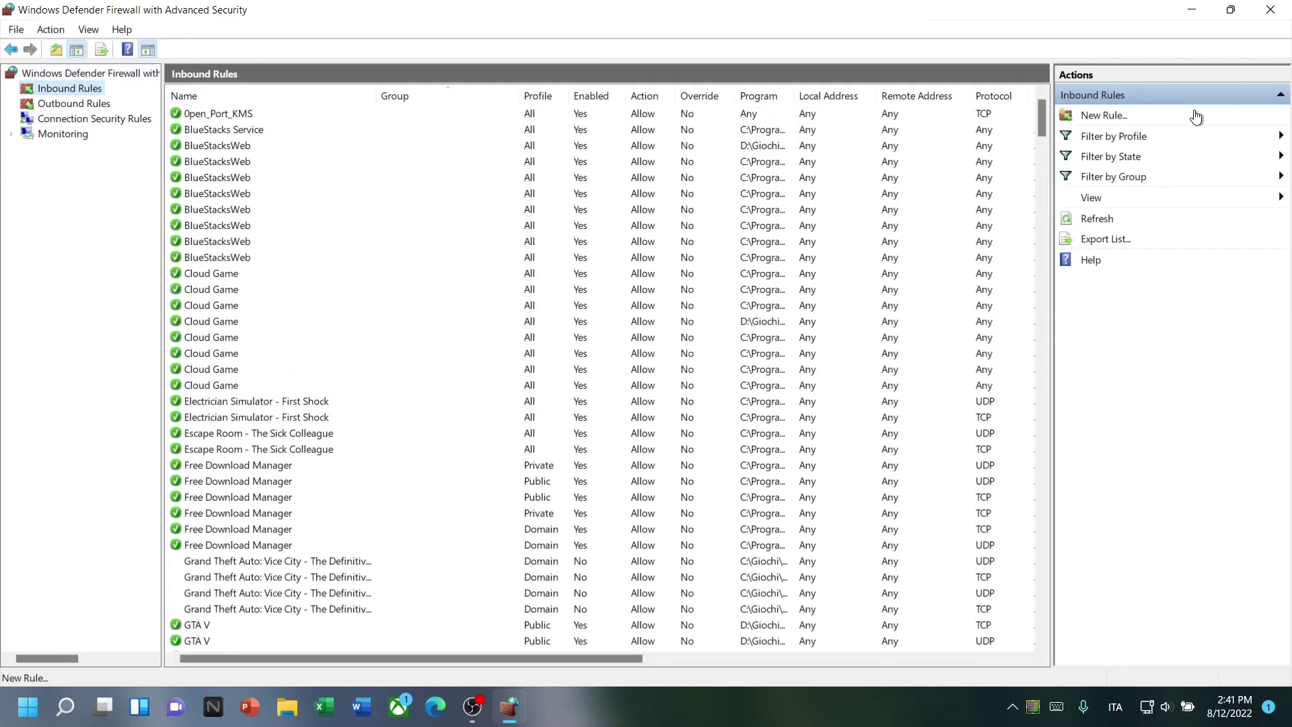
click(1137, 117)
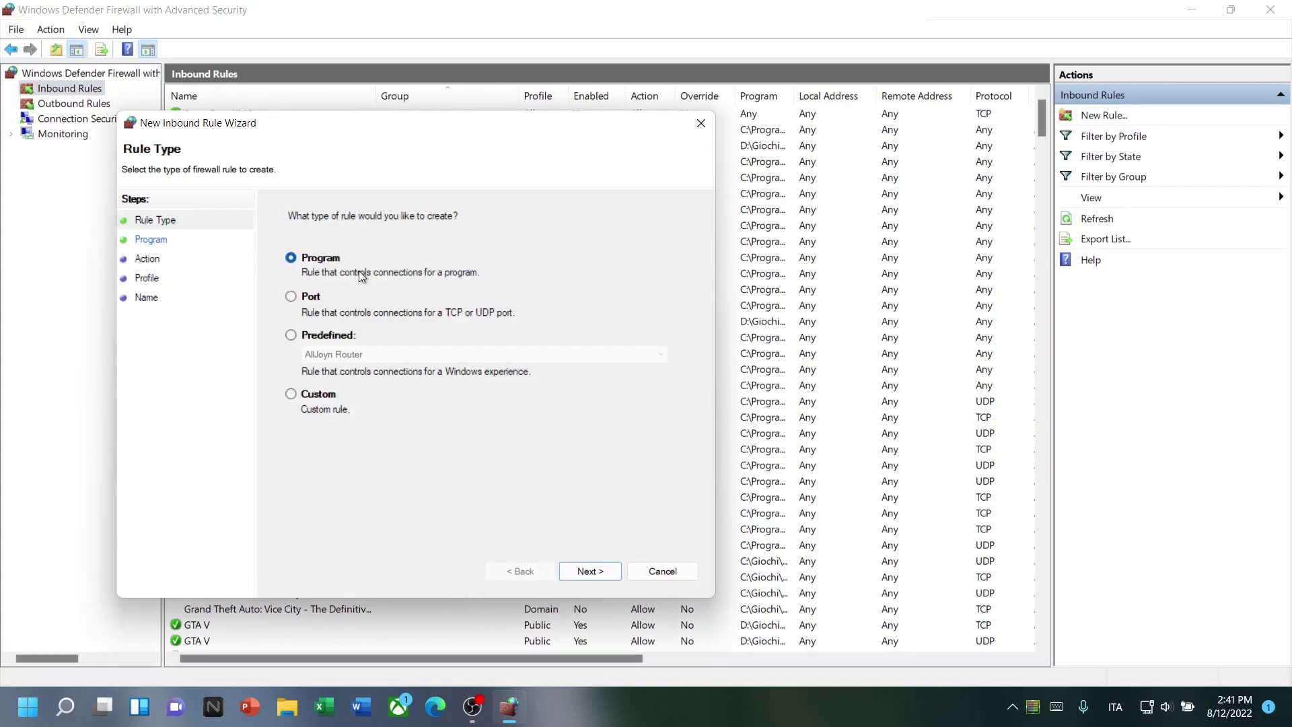
click(586, 571)
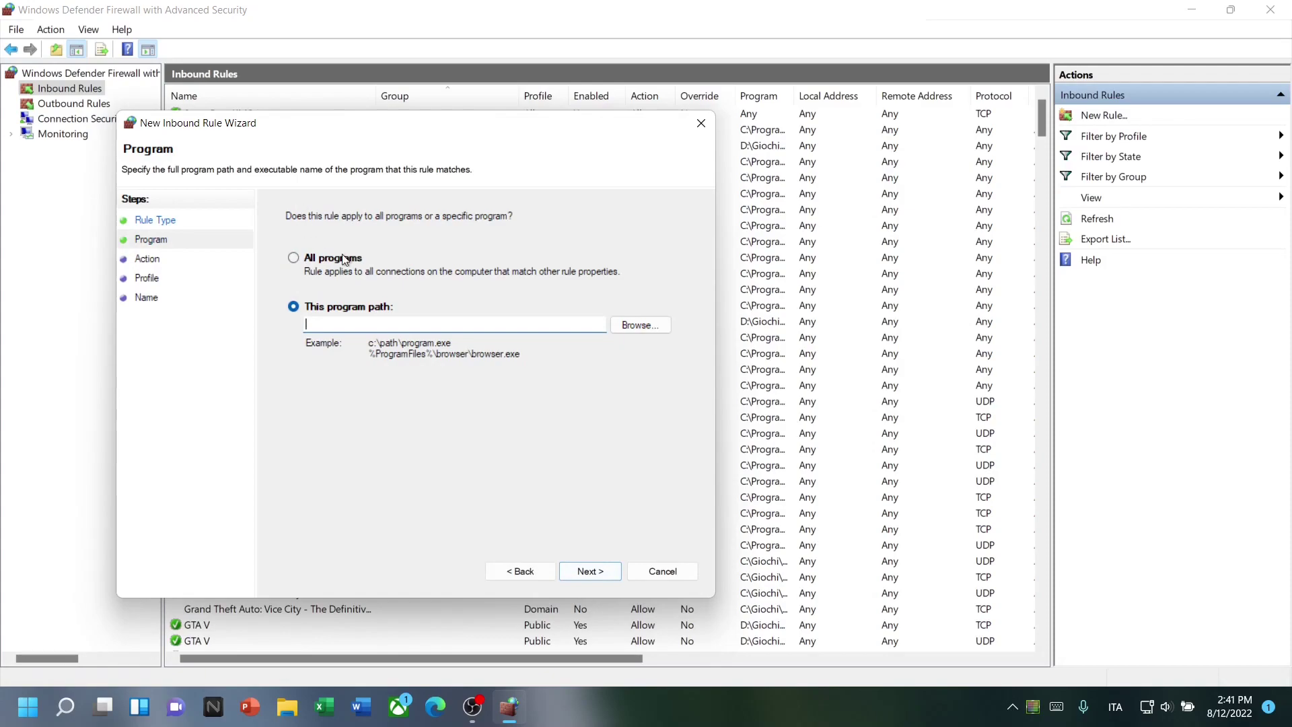
click(638, 326)
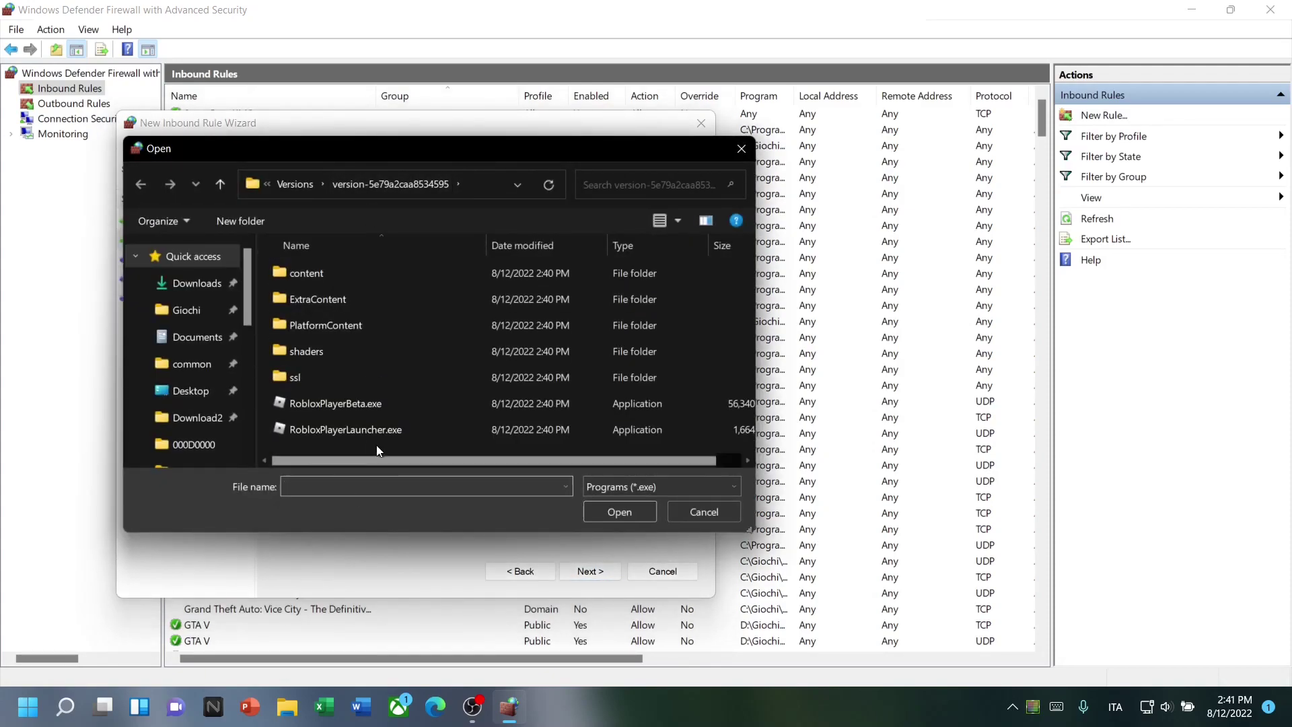
Navigate from the C: drive through the Windows user's profile folder to AppData\Local
click(480, 189)
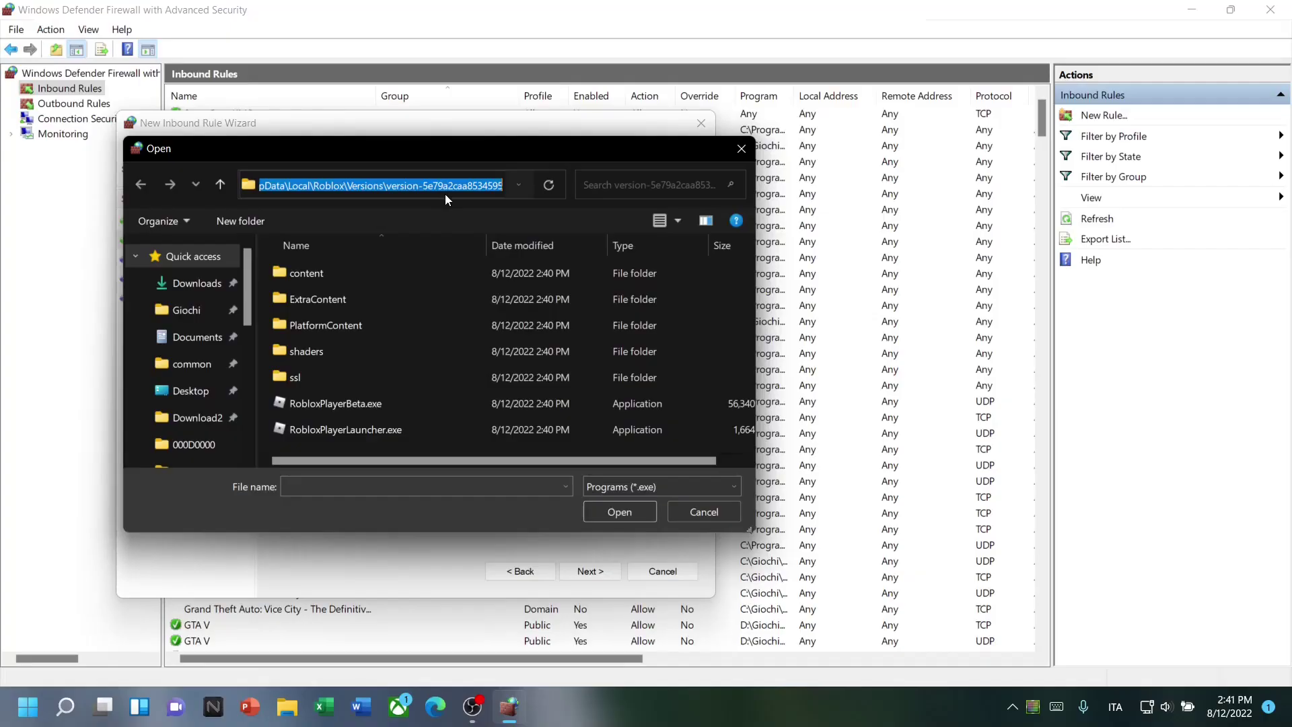
click(447, 186)
click(202, 384)
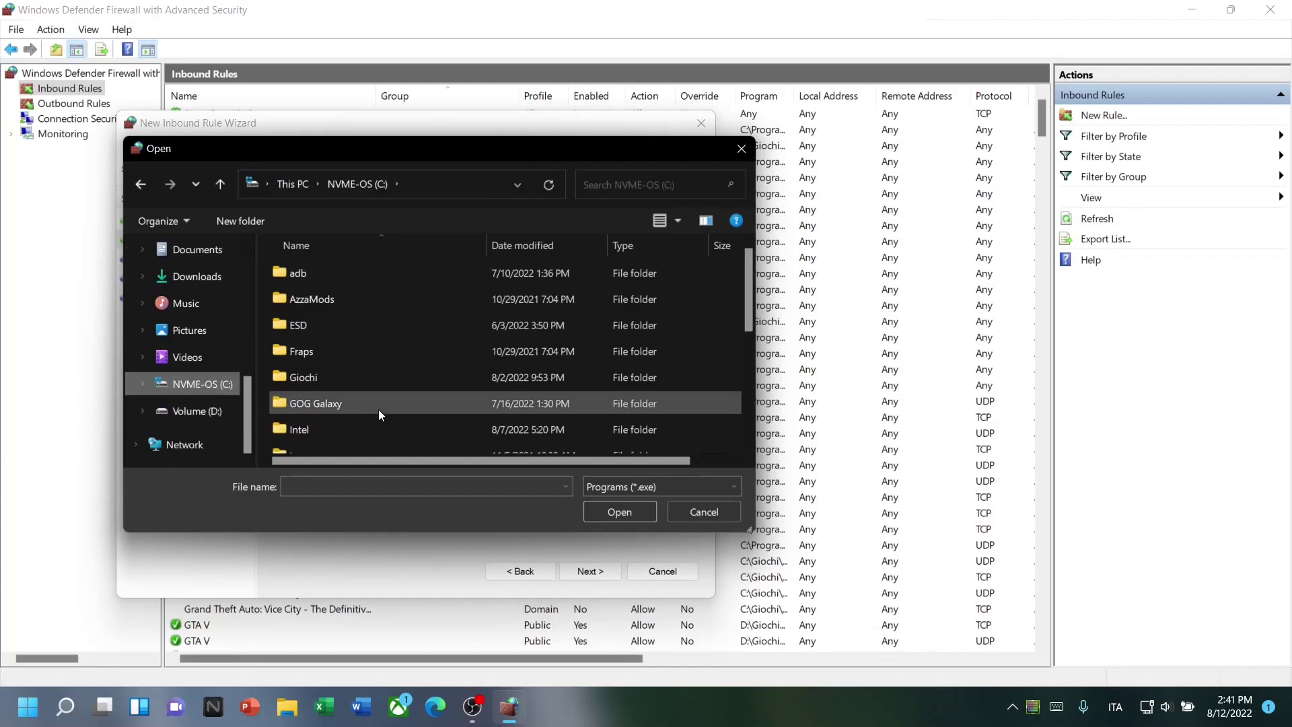
double_click(367, 406)
double_click(320, 350)
click(458, 187)
click(437, 185)
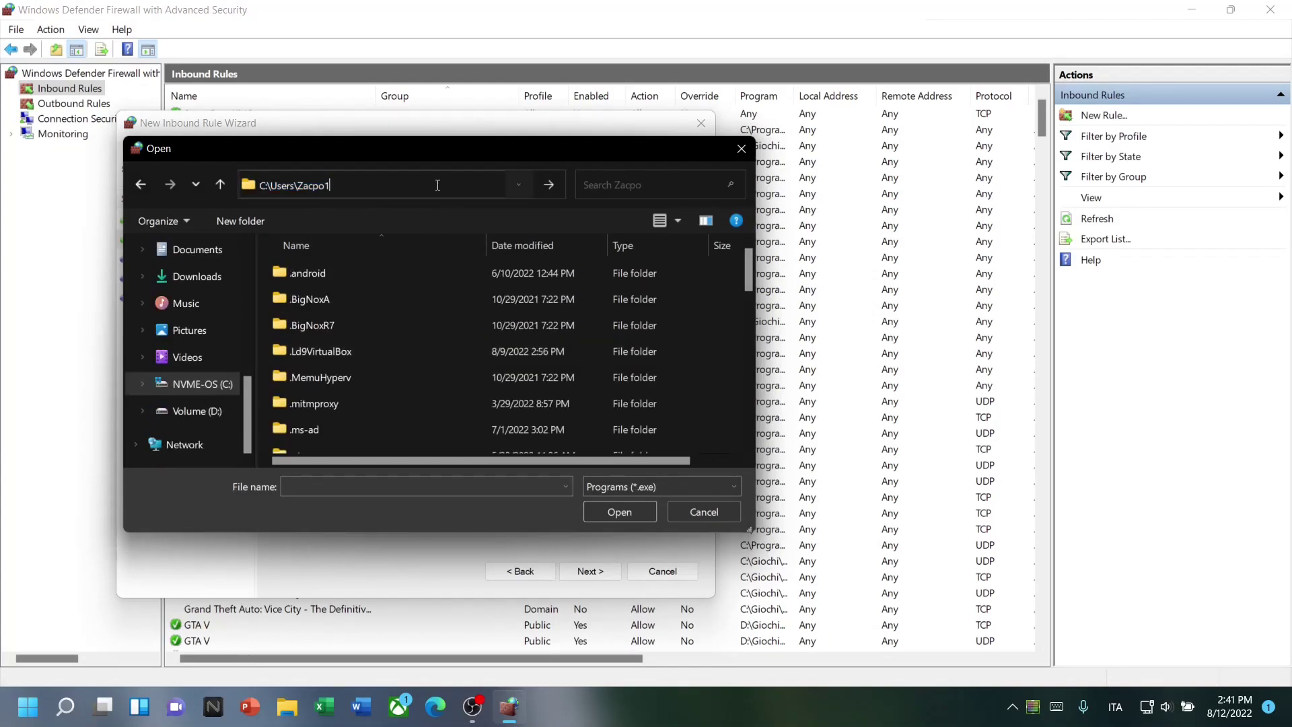
text(\AppData\)
click(806, 349)
key(Return)
key(l)
key(Return)
click(688, 187)
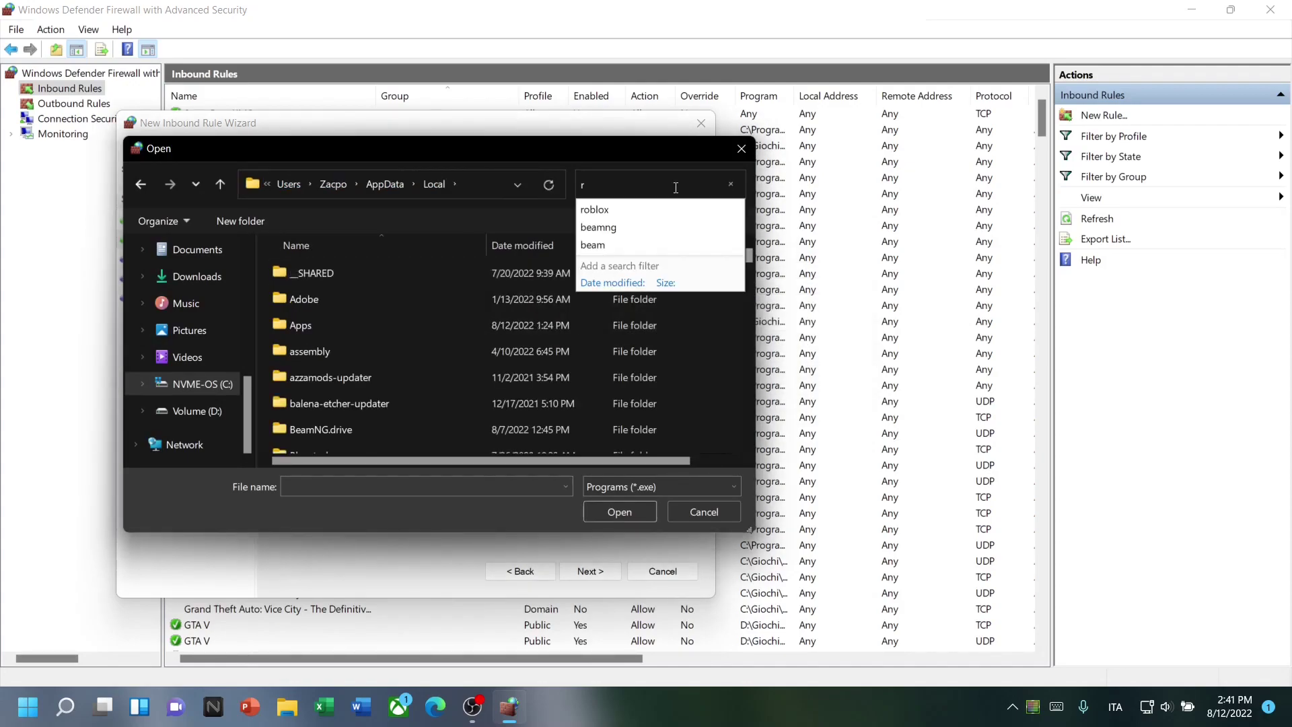
Search the folder for "roblox" and choose RobloxPlayerLauncher.exe from the Roblox version folder as the rule's program
text(roblox)
click(369, 272)
double_click(369, 272)
double_click(336, 357)
double_click(347, 276)
double_click(390, 429)
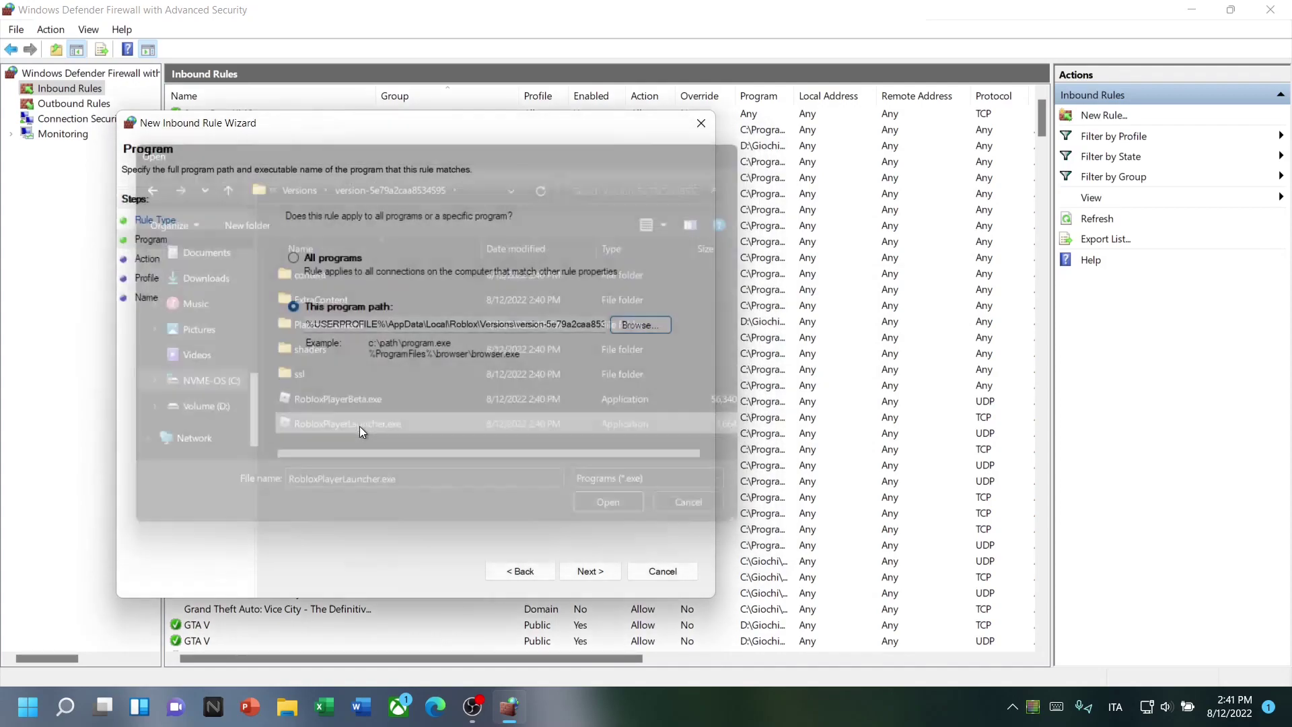
Allow the connection, keep the default profiles, name the inbound rule Roblox and finish creating it
click(590, 577)
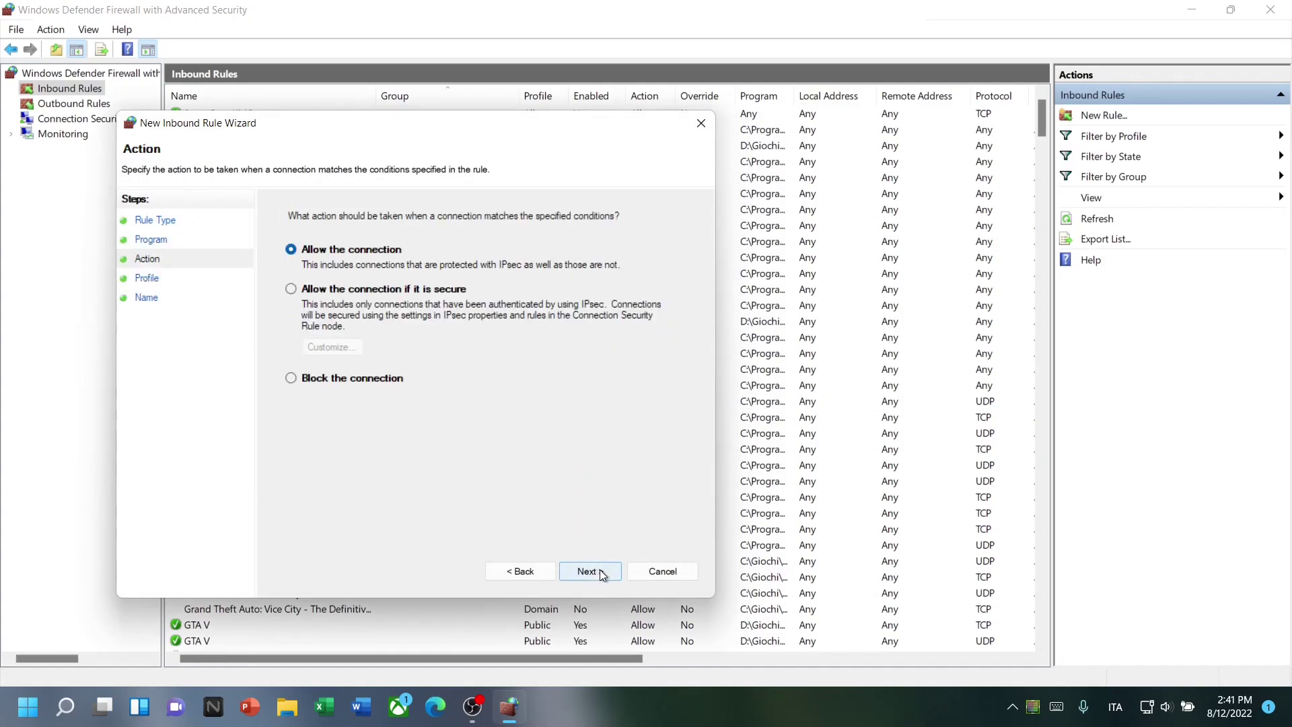
click(600, 569)
click(591, 570)
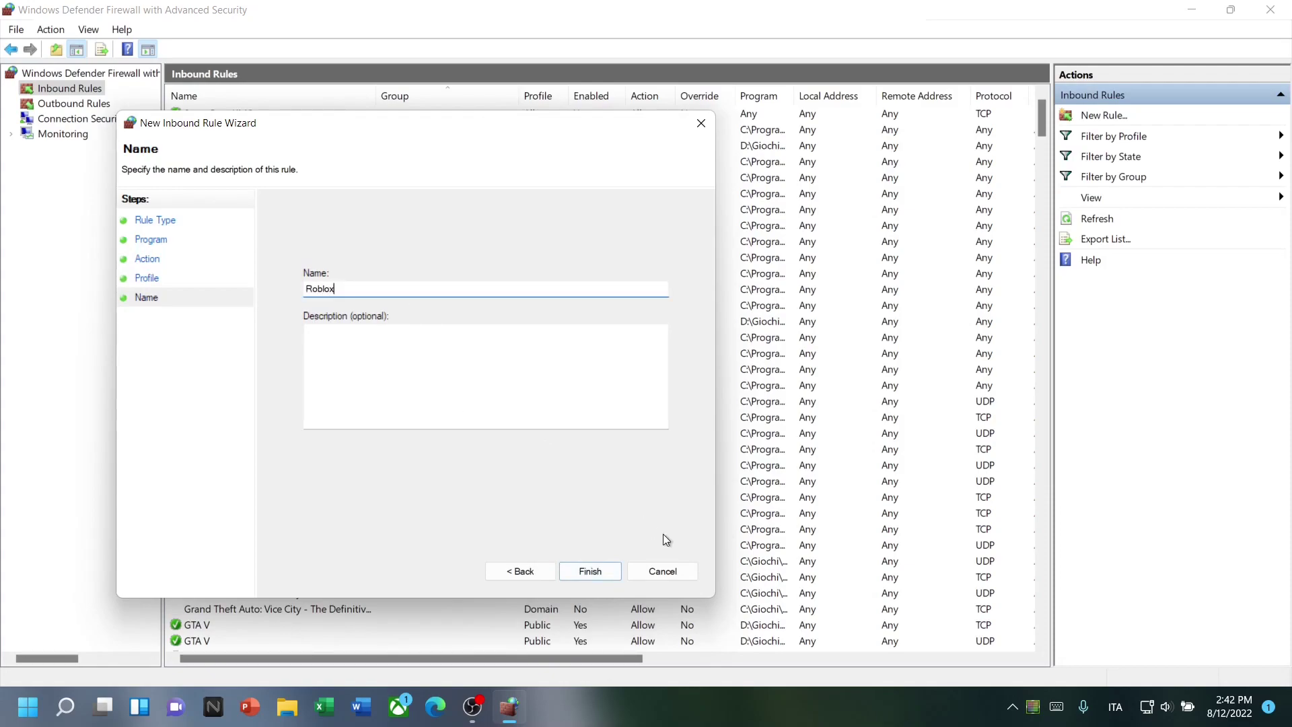
click(591, 571)
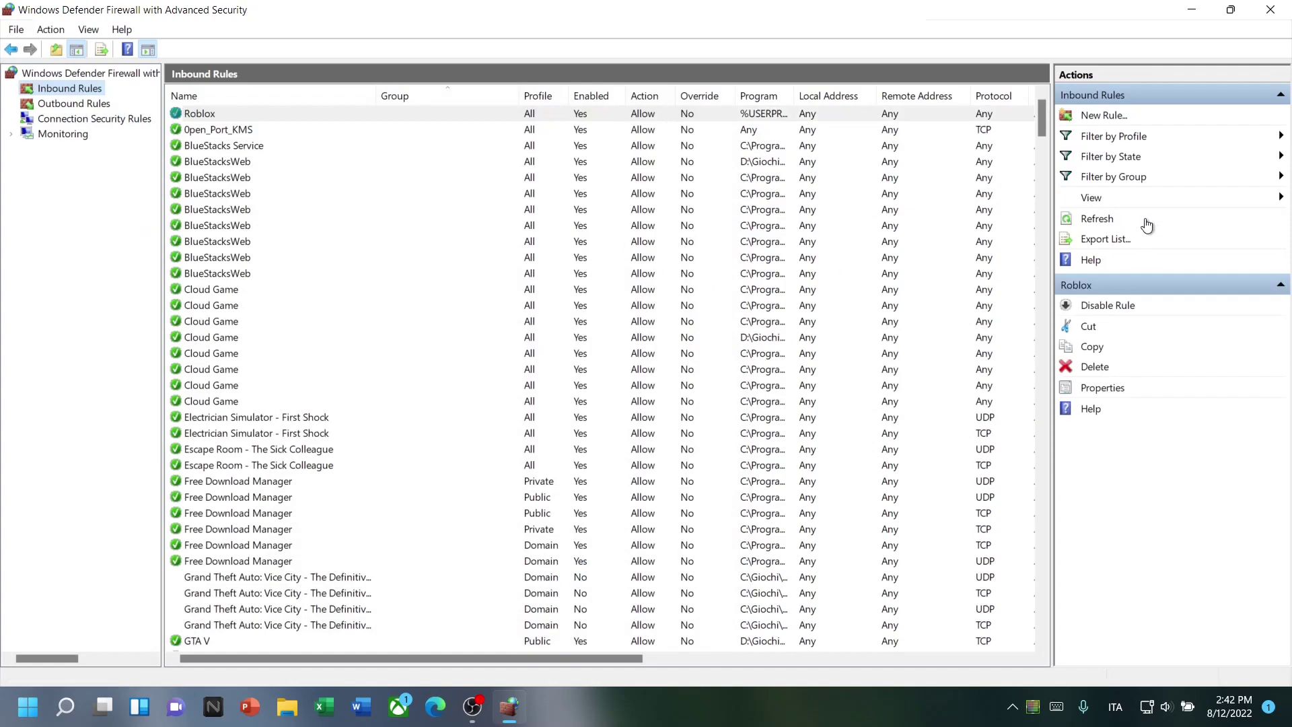
Start another inbound rule of type Program and choose RobloxPlayerBeta.exe as its program
click(1110, 121)
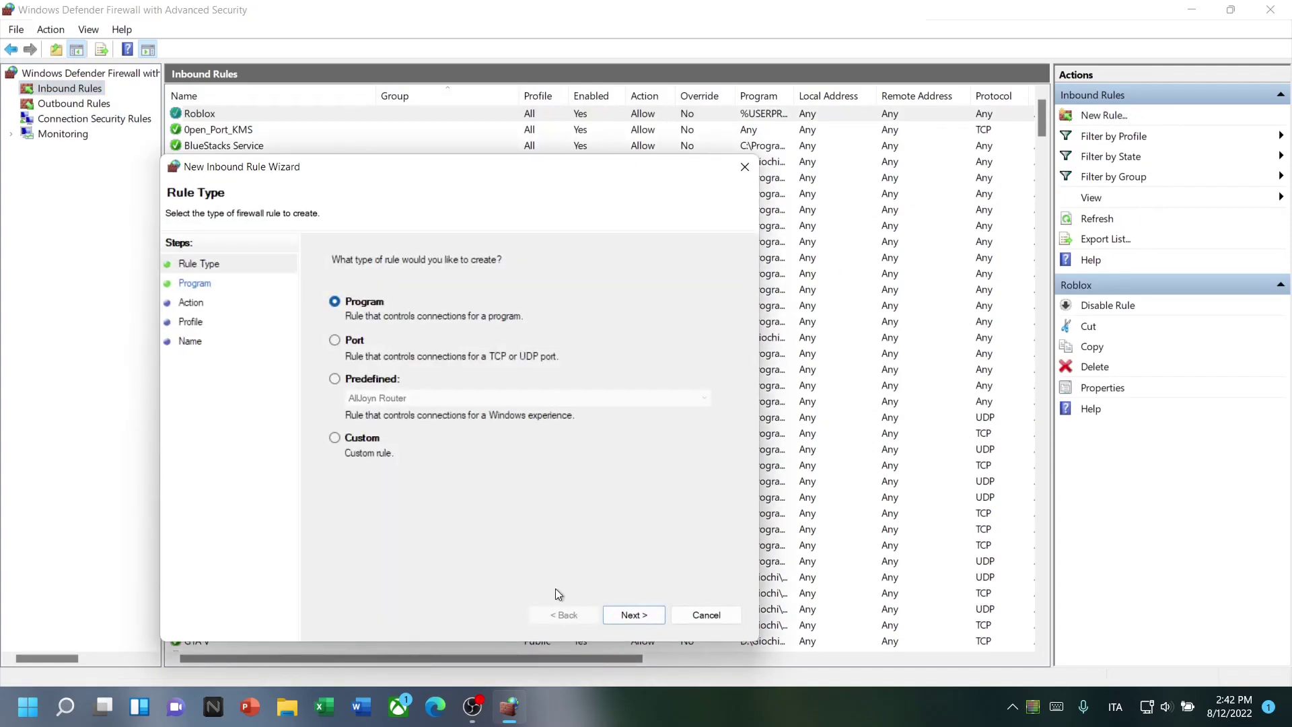
click(640, 617)
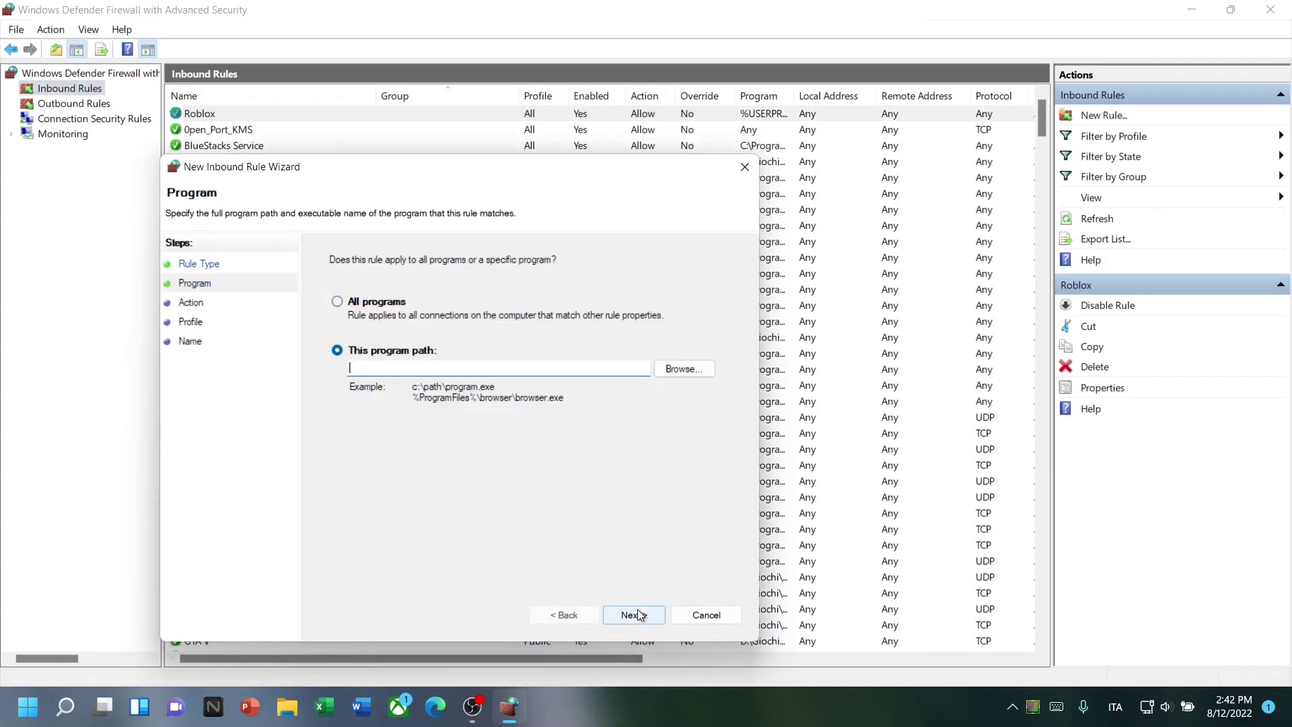
click(684, 369)
click(480, 450)
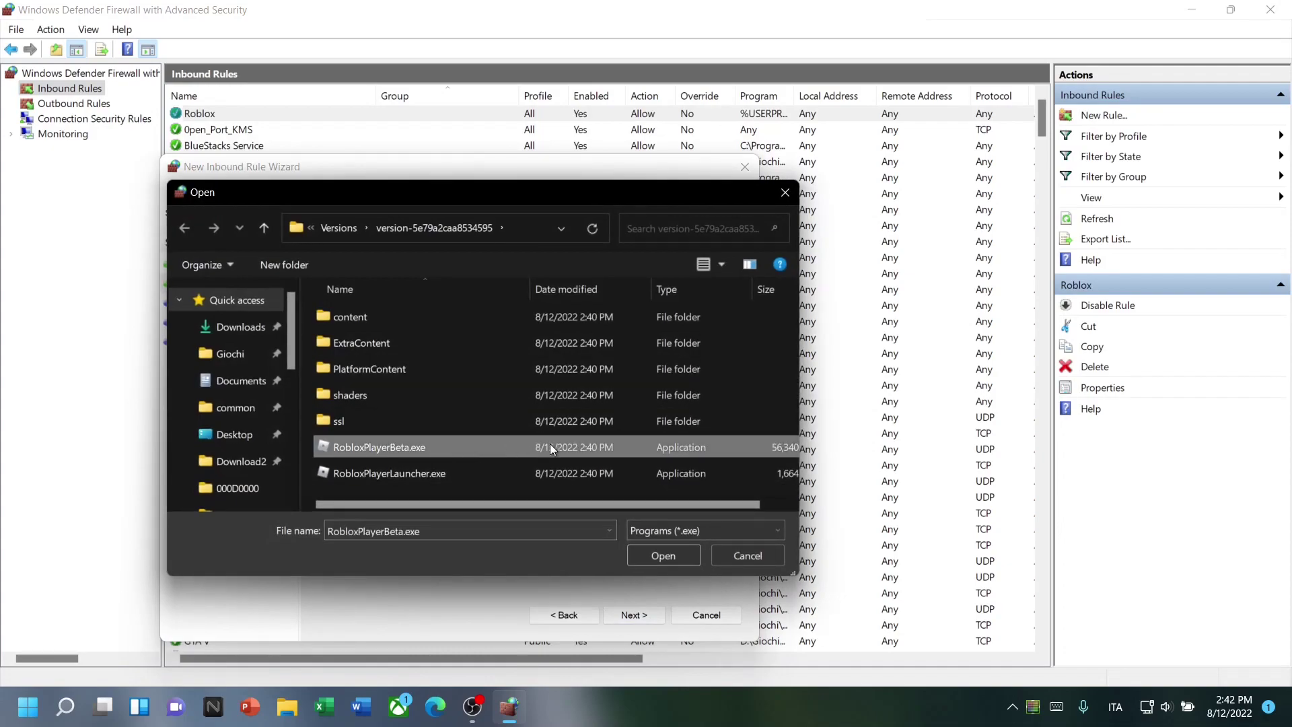
click(672, 552)
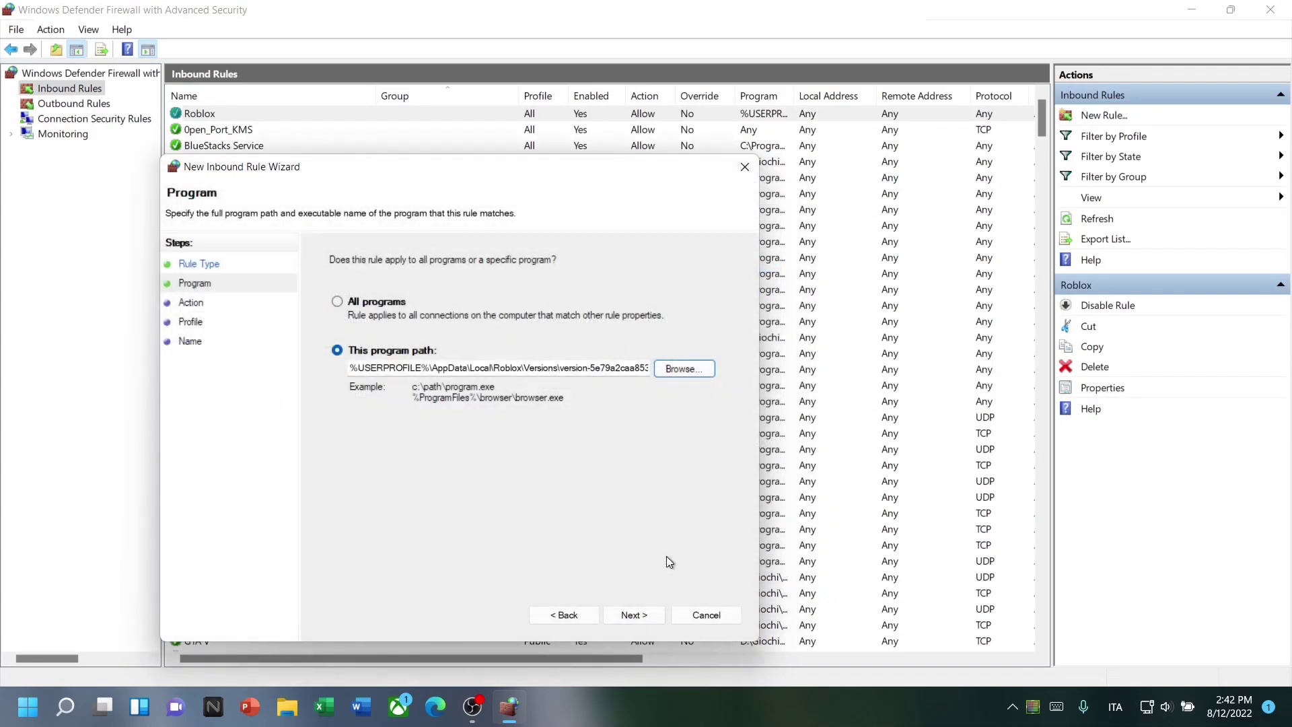
Allow the connection on all profiles, name this second inbound rule Roblox, finish creating it and close the firewall window
click(620, 615)
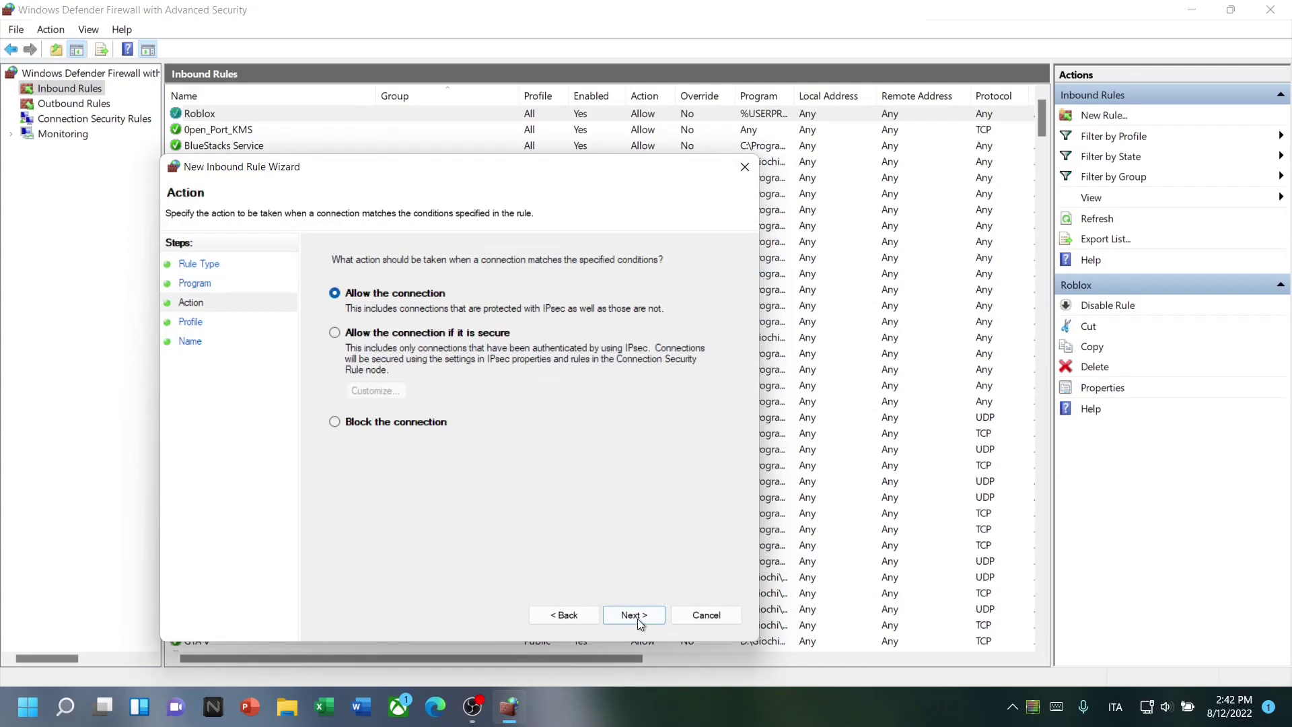
click(636, 616)
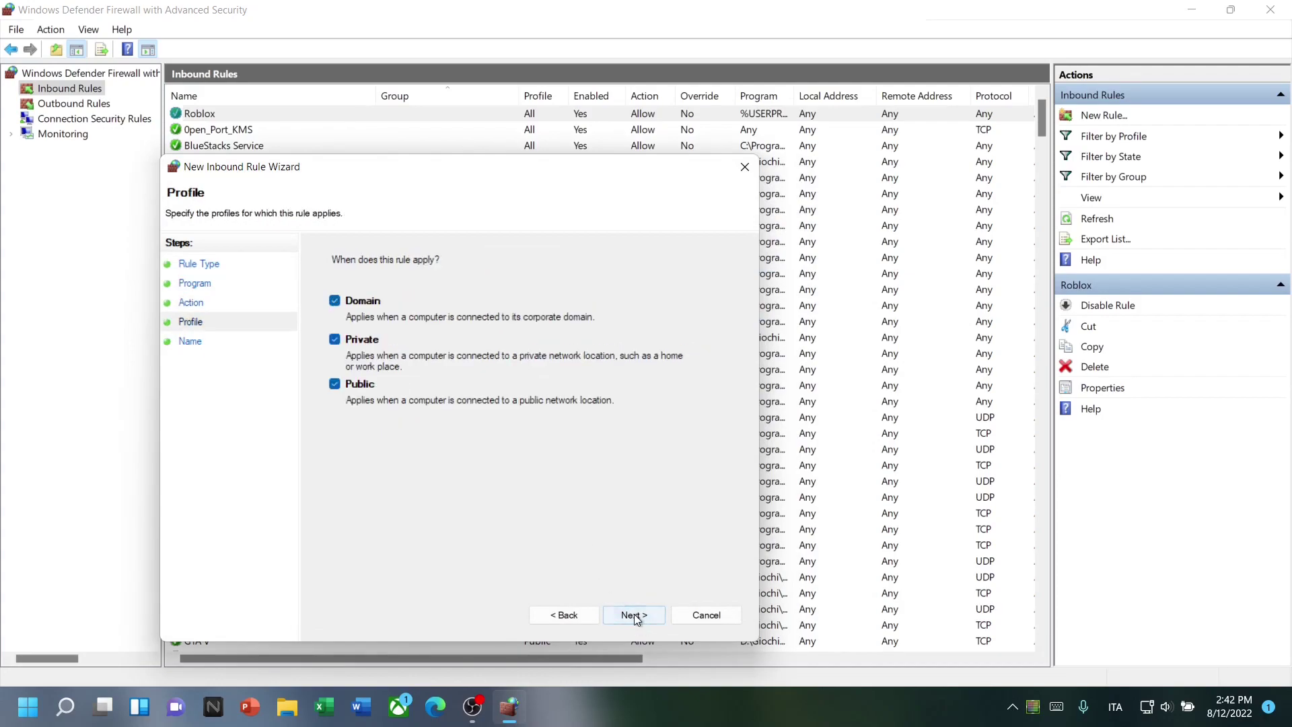
click(635, 616)
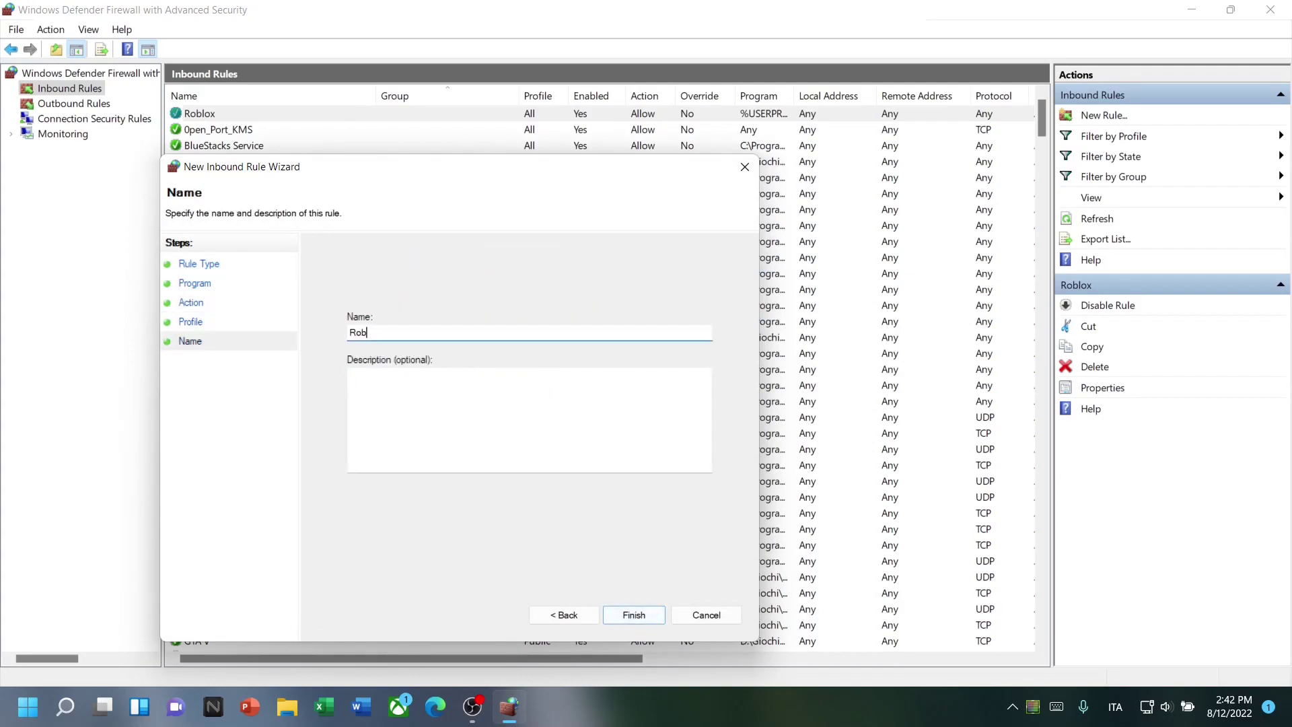
click(627, 615)
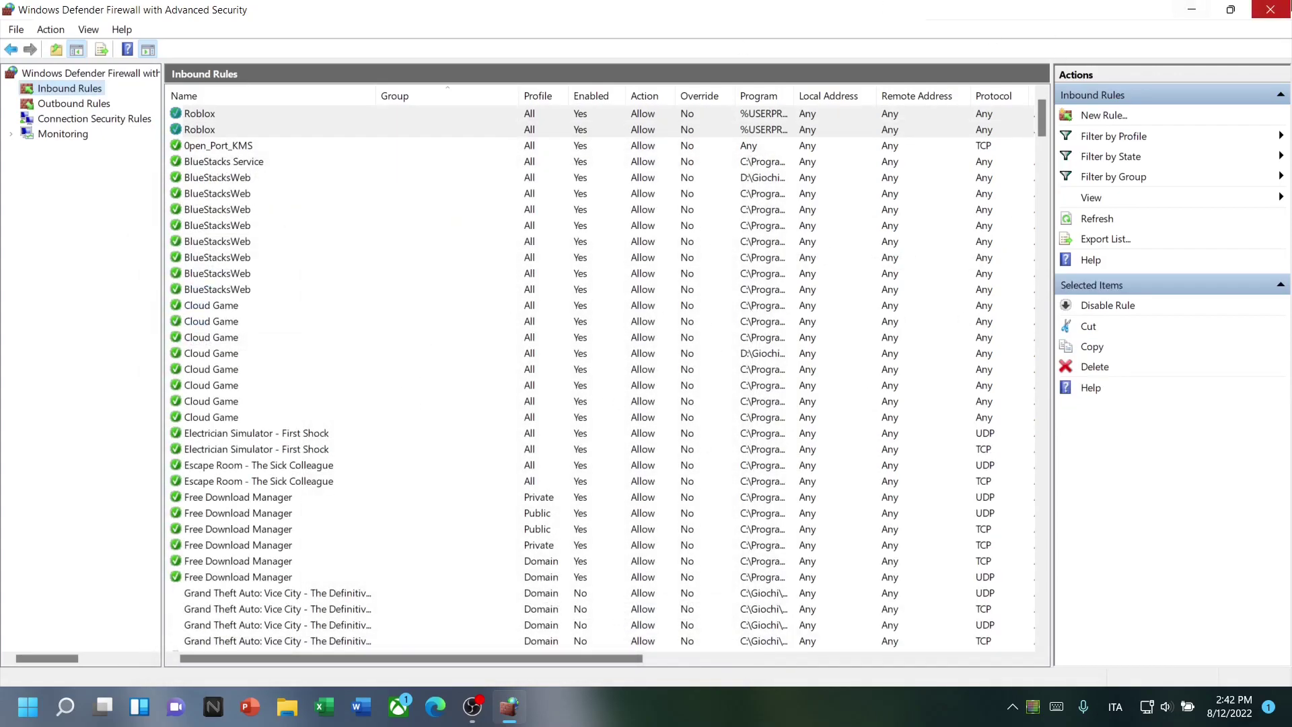
click(1271, 9)
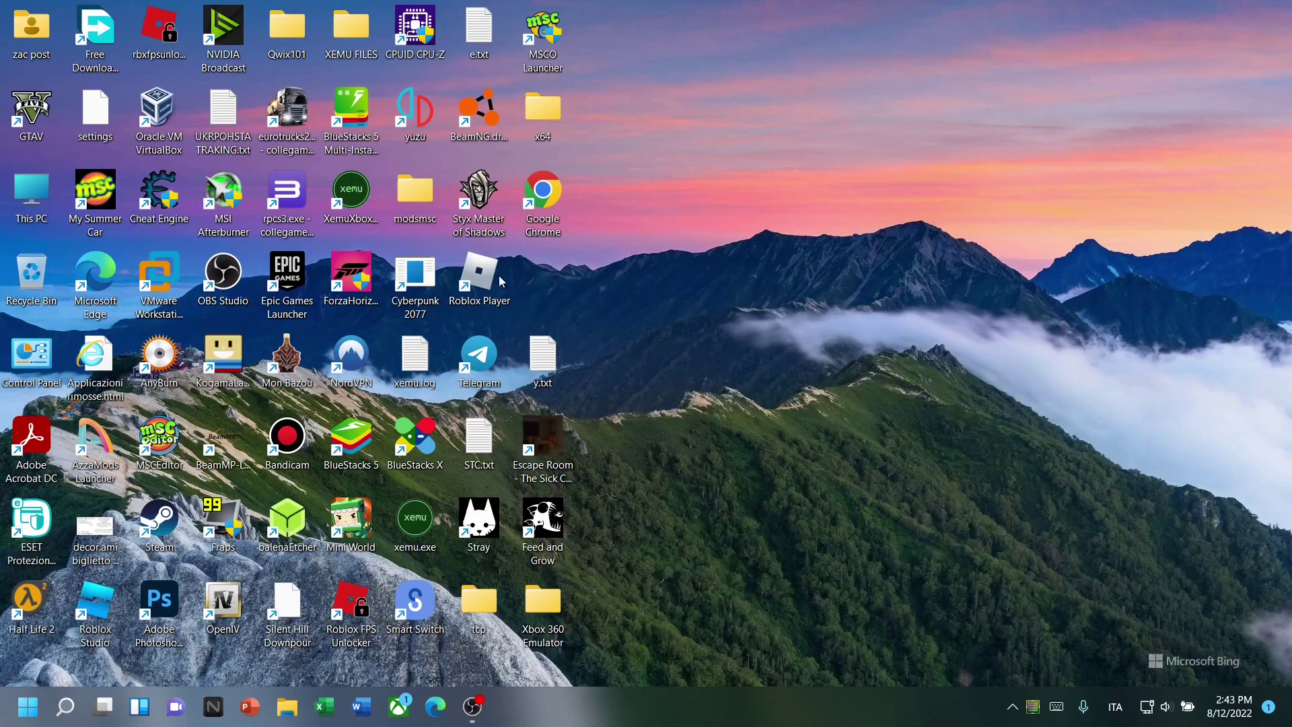
Open the Roblox Player shortcut's file location and set RobloxPlayerLauncher.exe to run in compatibility mode for Windows 8
right_click(475, 272)
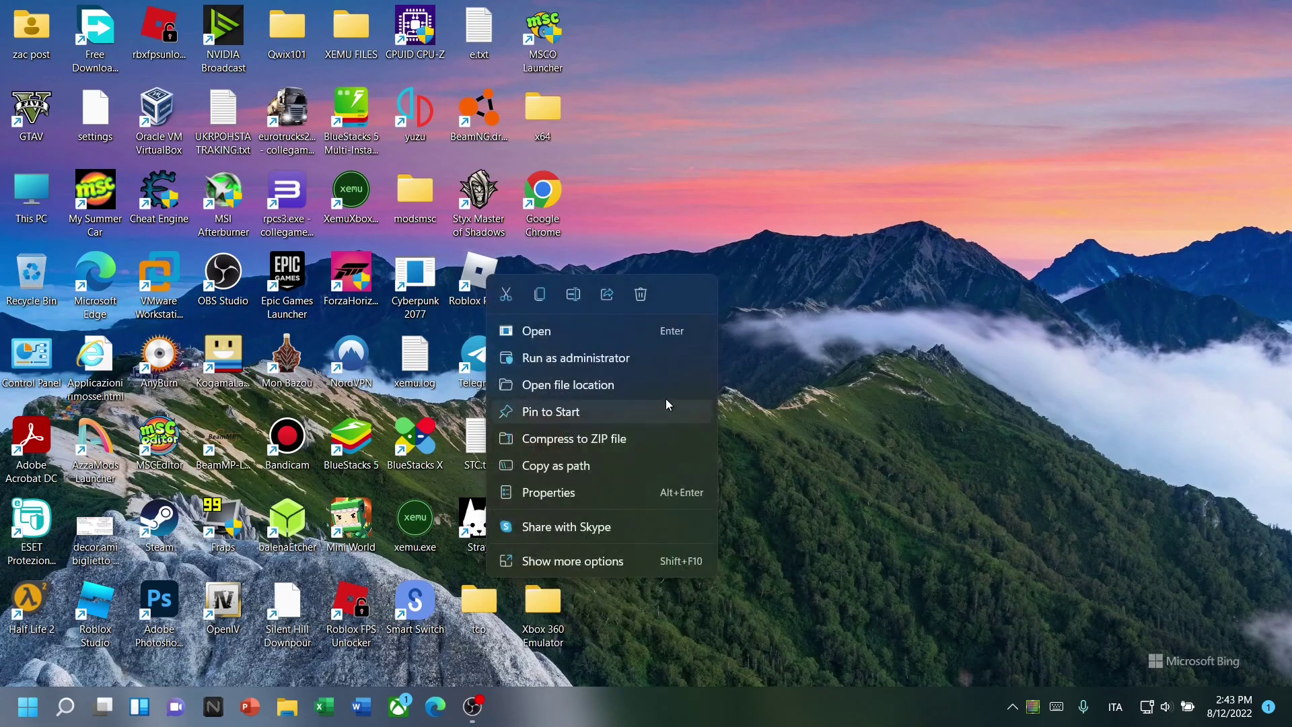
click(620, 381)
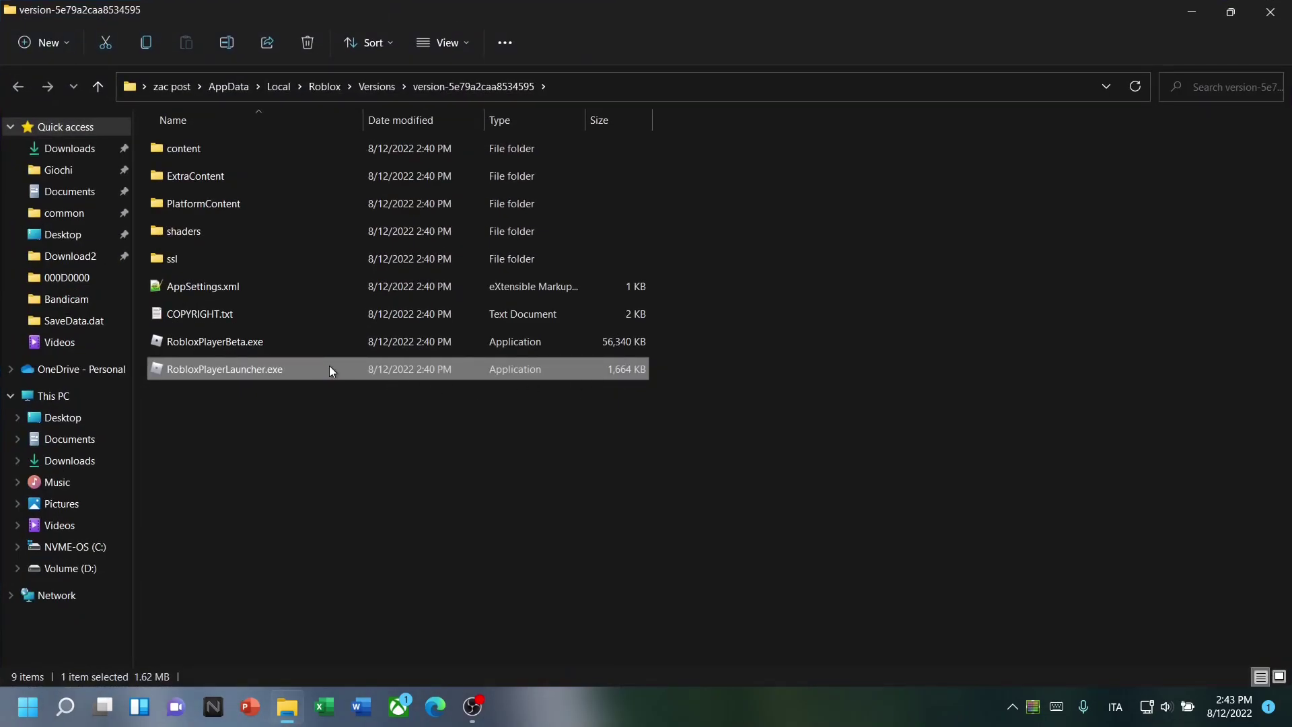
right_click(329, 367)
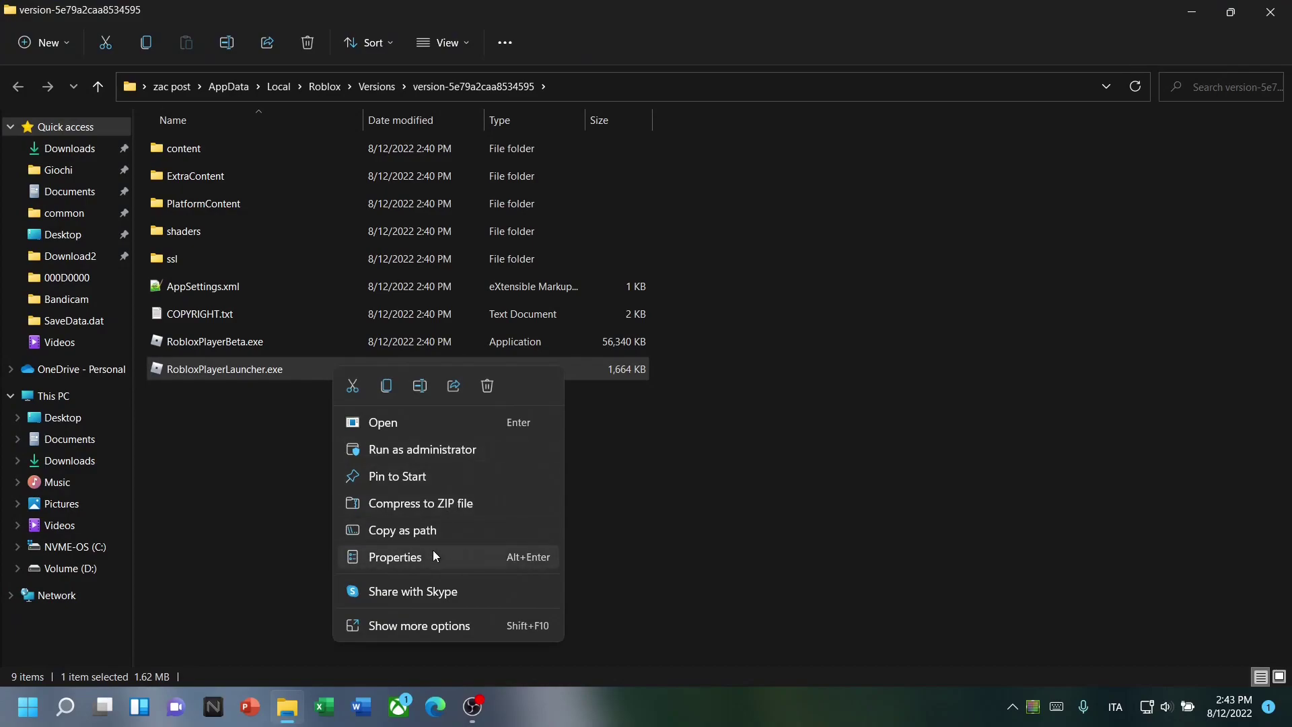
click(413, 561)
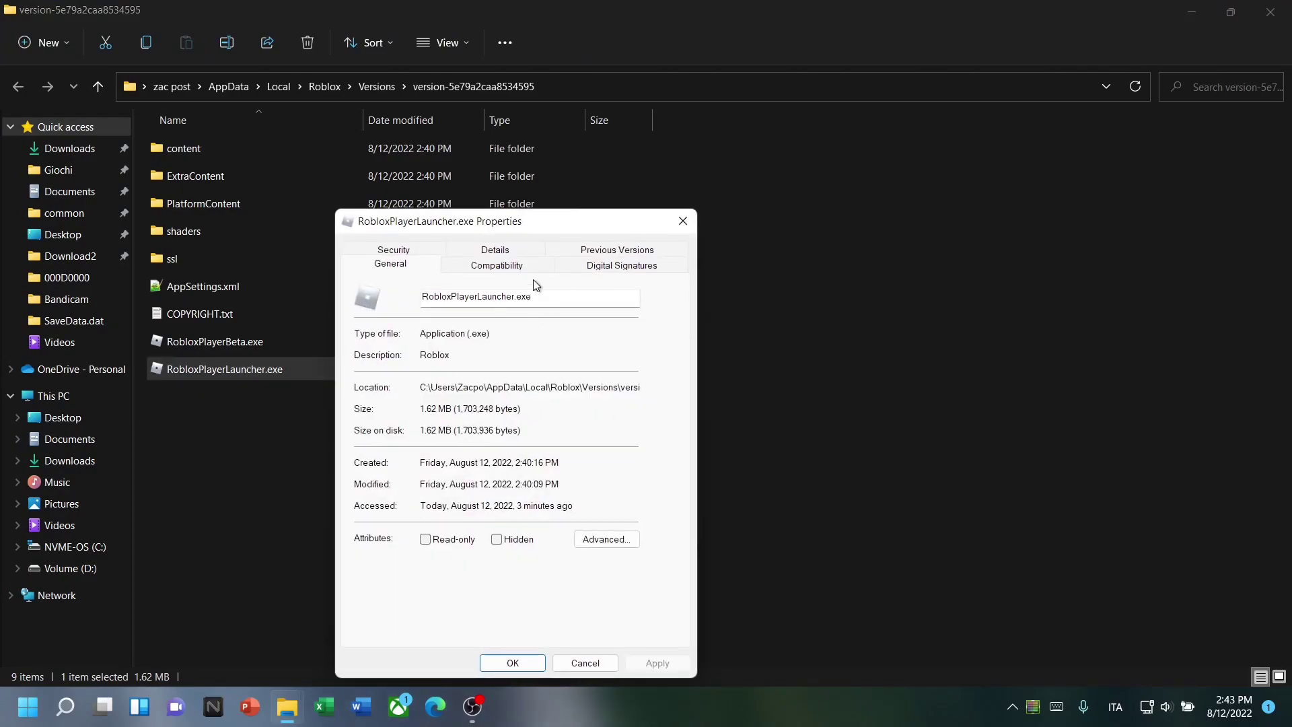
click(479, 266)
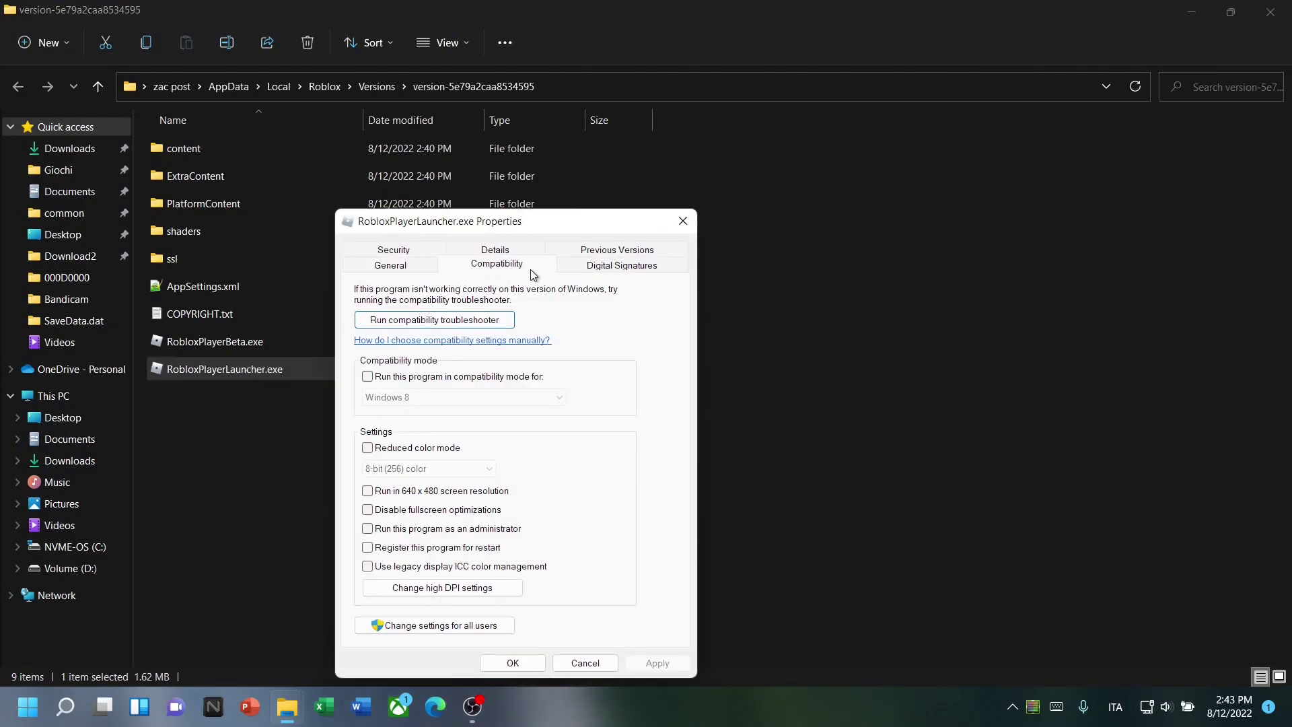
click(367, 376)
click(423, 398)
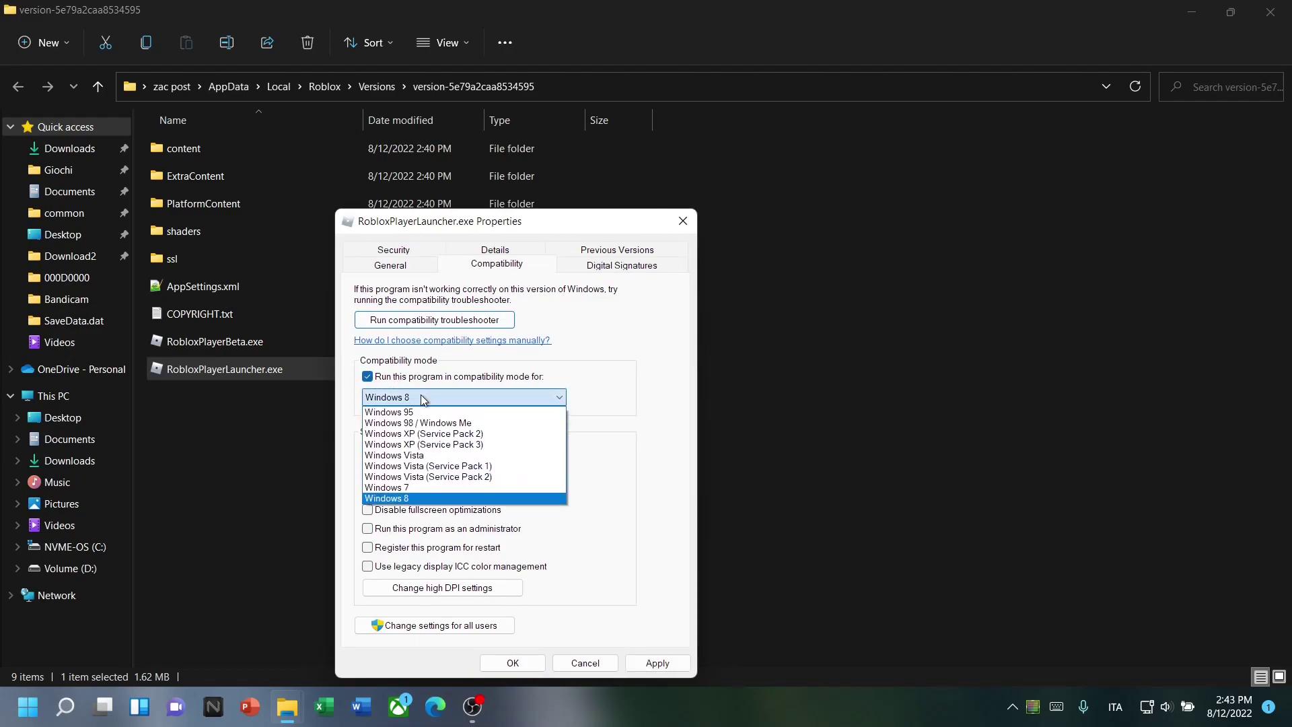
click(401, 498)
click(658, 663)
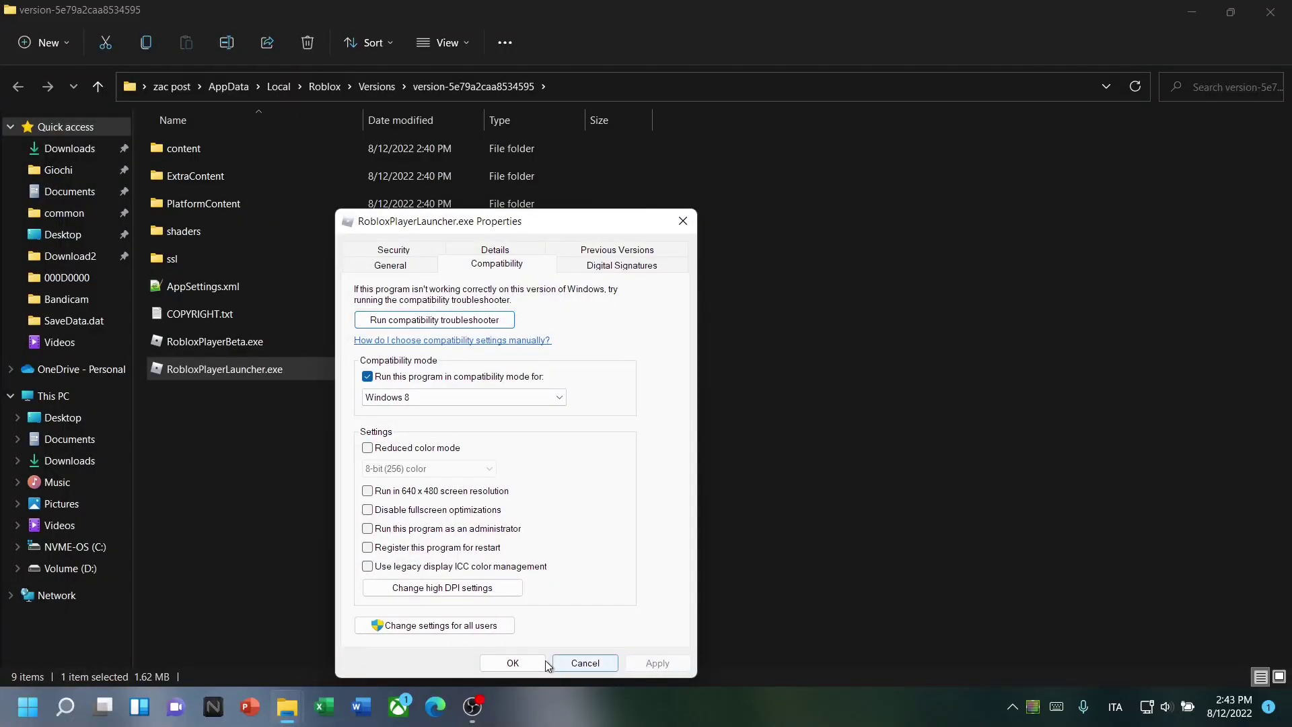
click(512, 661)
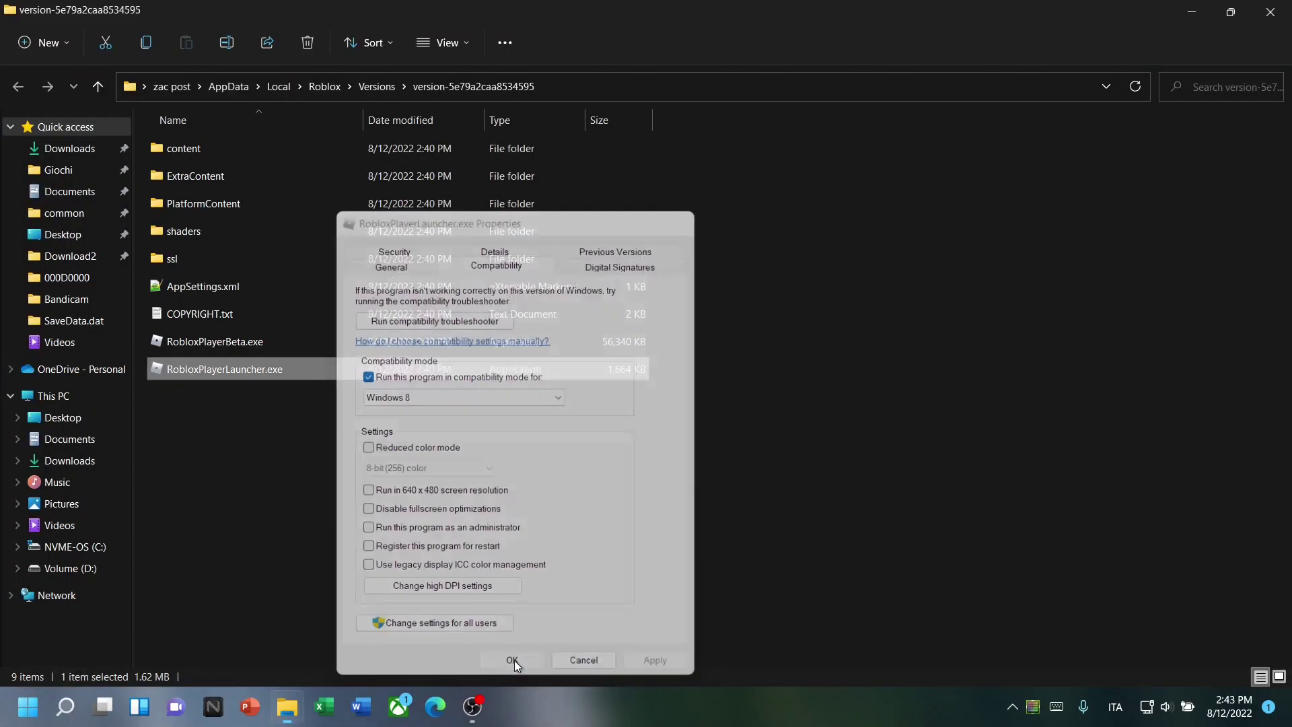
Set RobloxPlayerBeta.exe in the same folder to run in compatibility mode for Windows 8
click(301, 338)
right_click(303, 340)
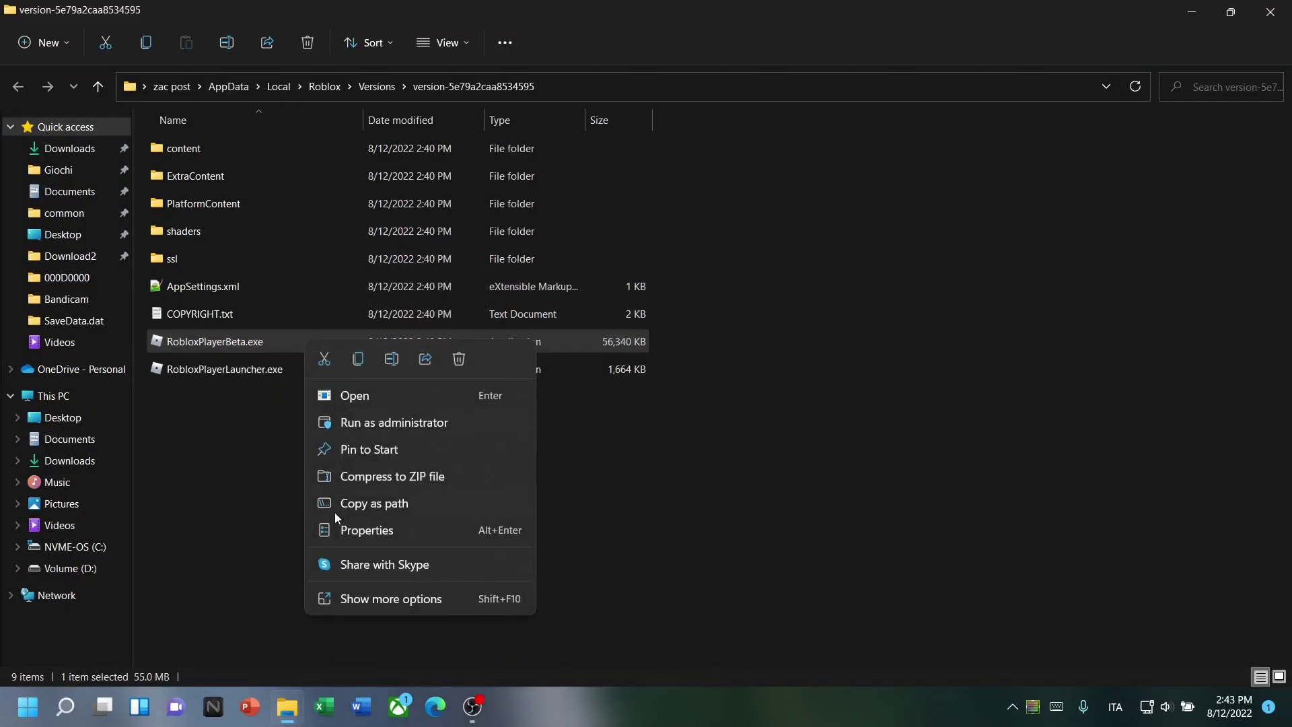
click(348, 532)
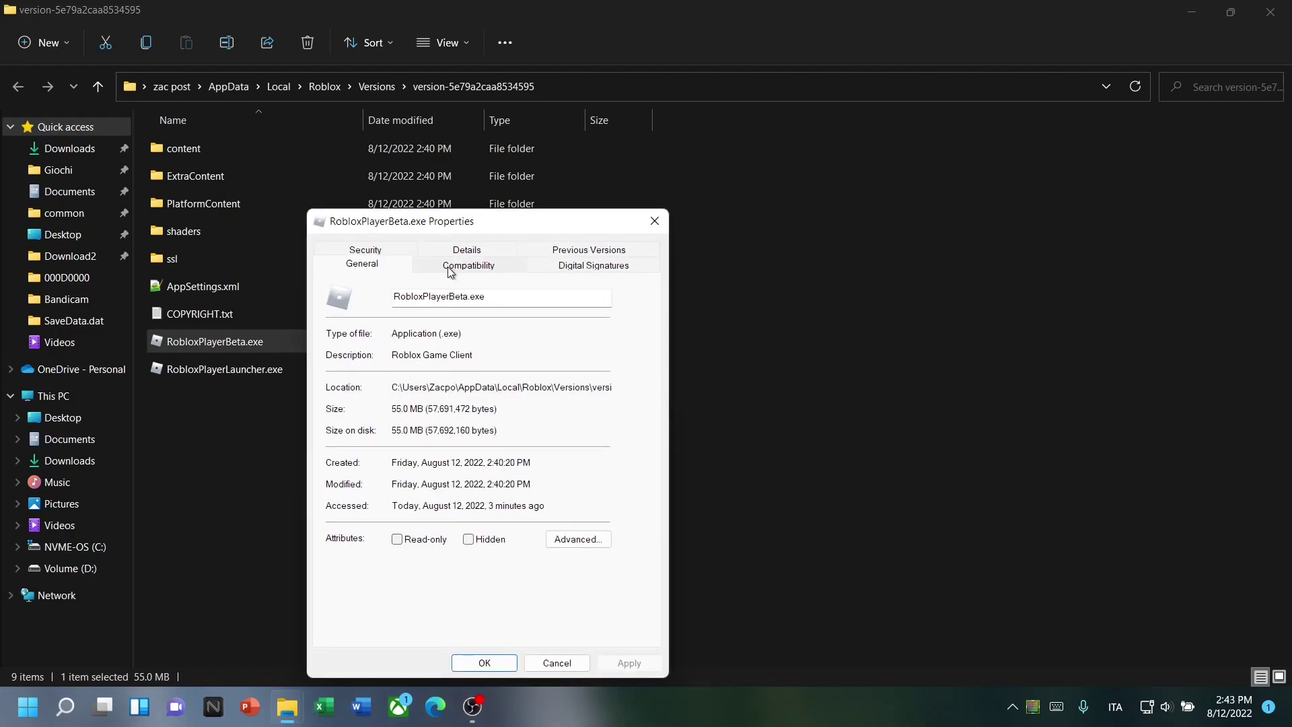
click(470, 267)
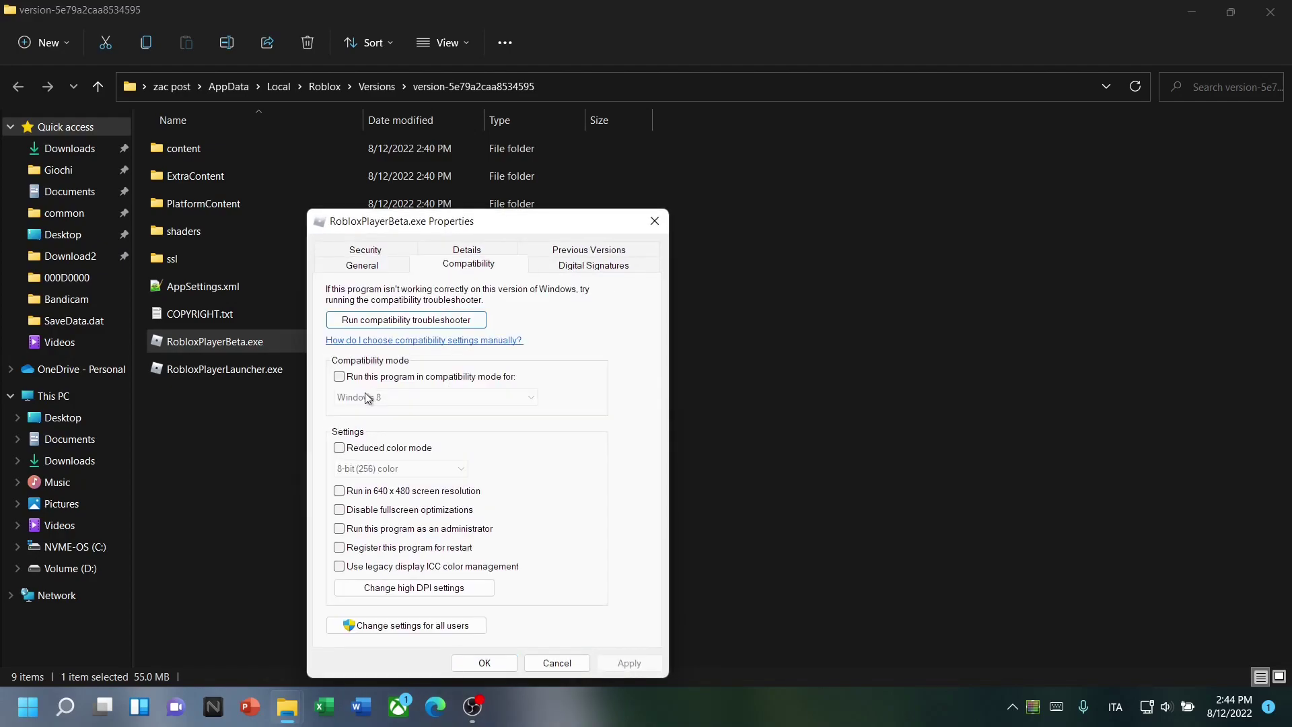
click(339, 377)
click(483, 662)
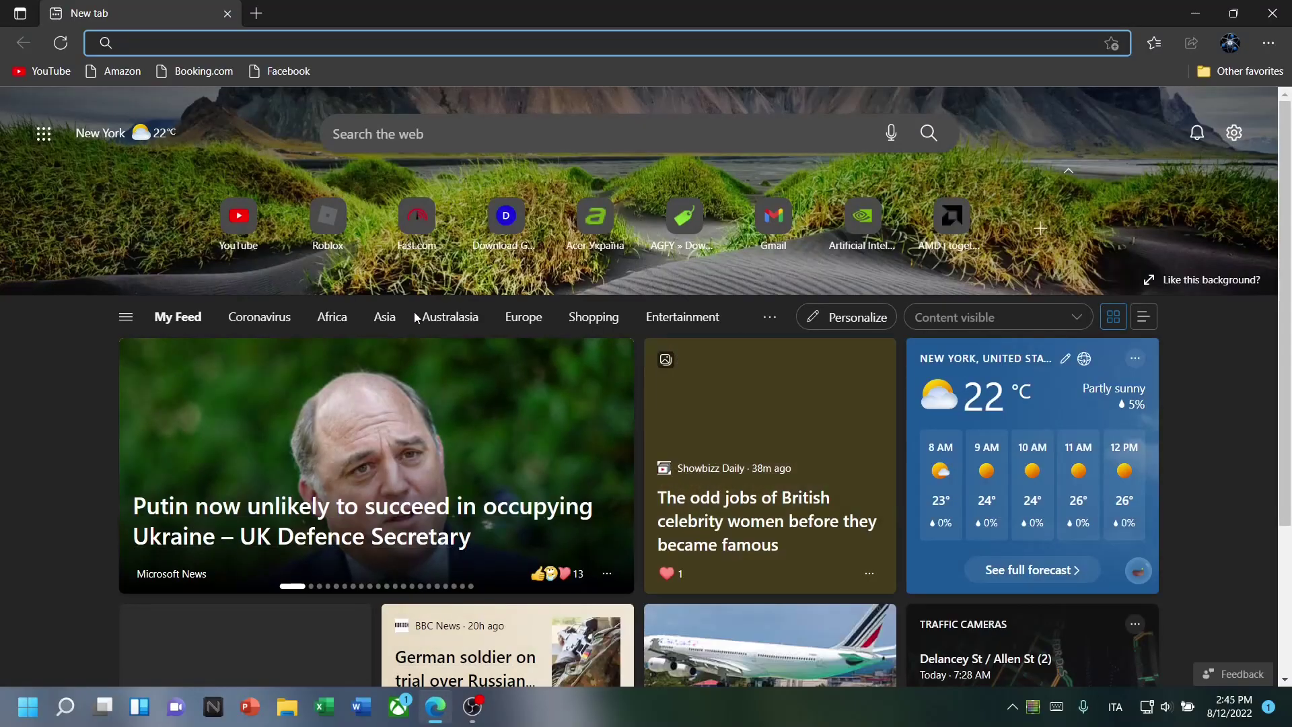
Search the web for "firefox" in Microsoft Edge and download the Firefox installer from the mozilla.org page
text(firefox)
key(Return)
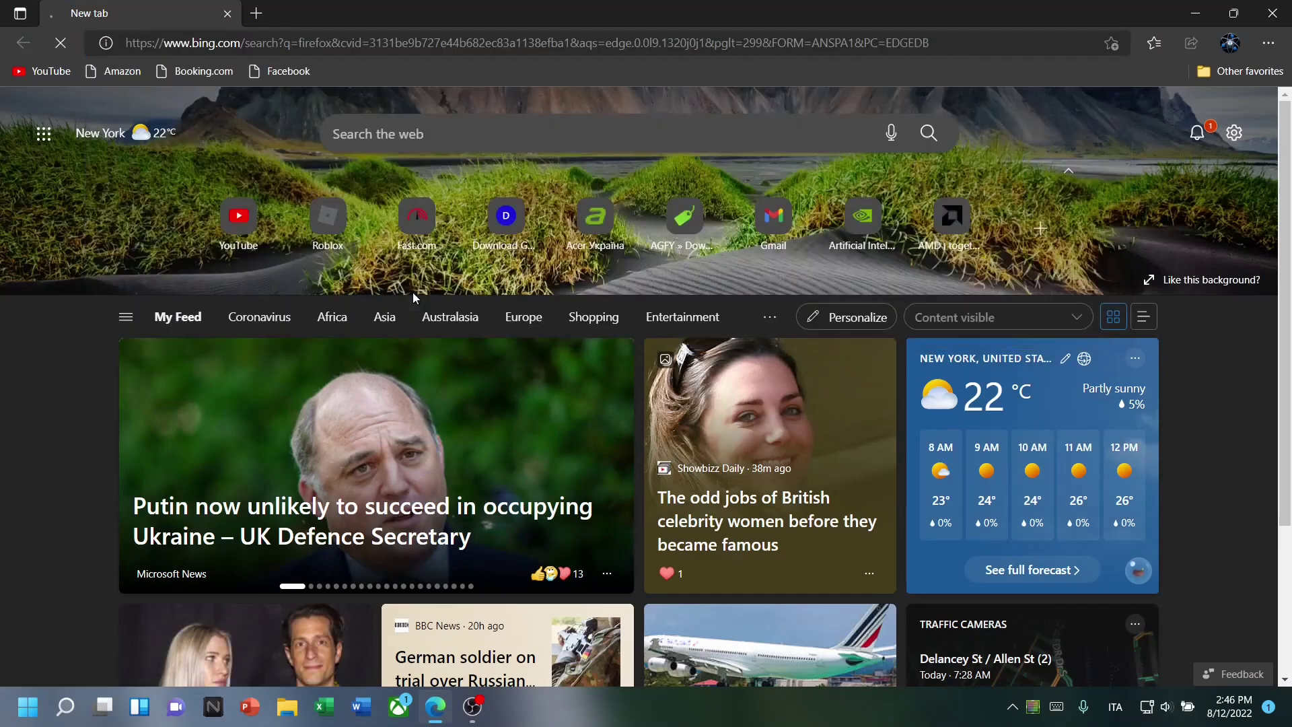
click(291, 420)
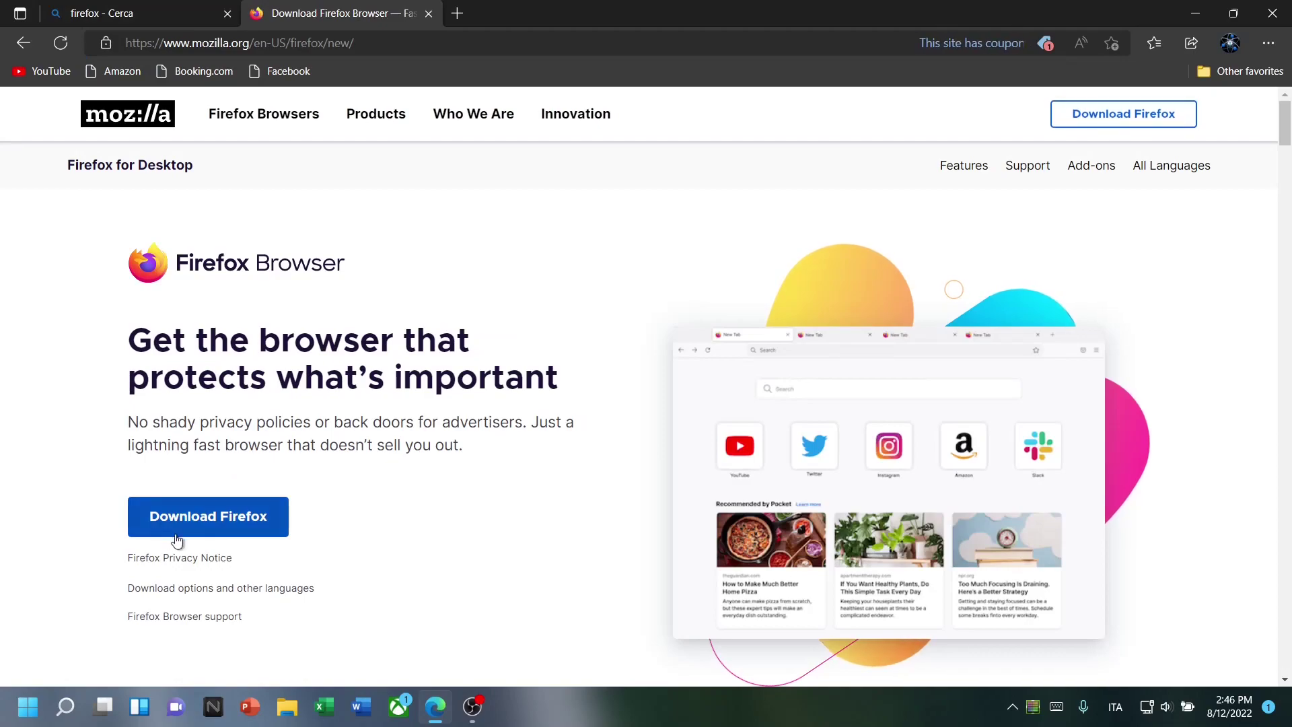
click(232, 532)
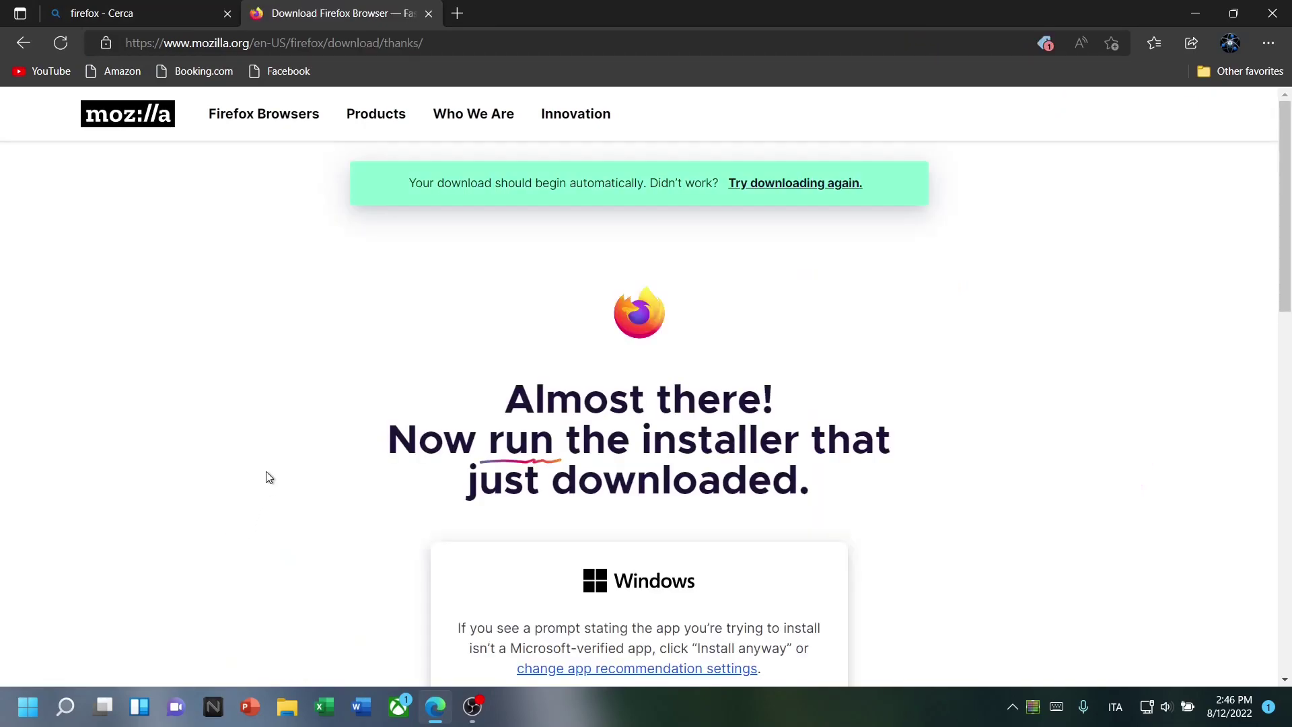
scroll(471, 437, down, 5)
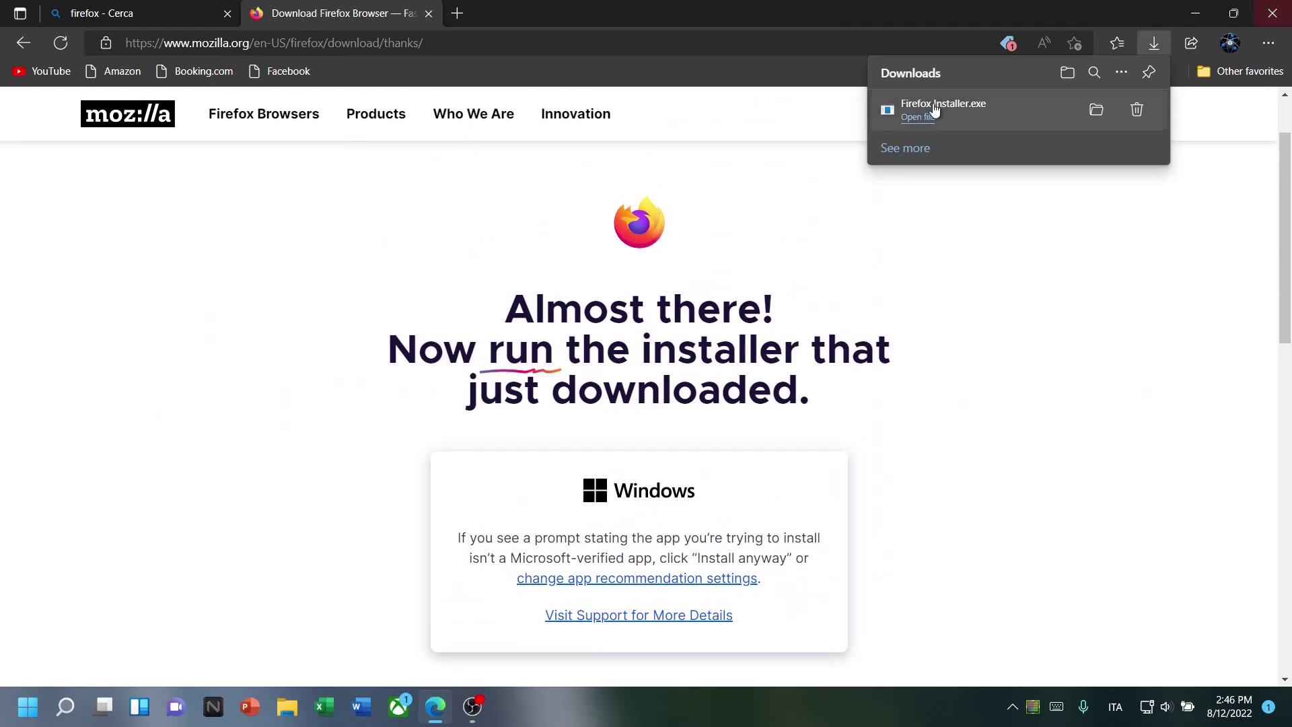
Run Firefox Installer.exe and re-install Firefox without restoring default settings or removing old add-ons
click(997, 108)
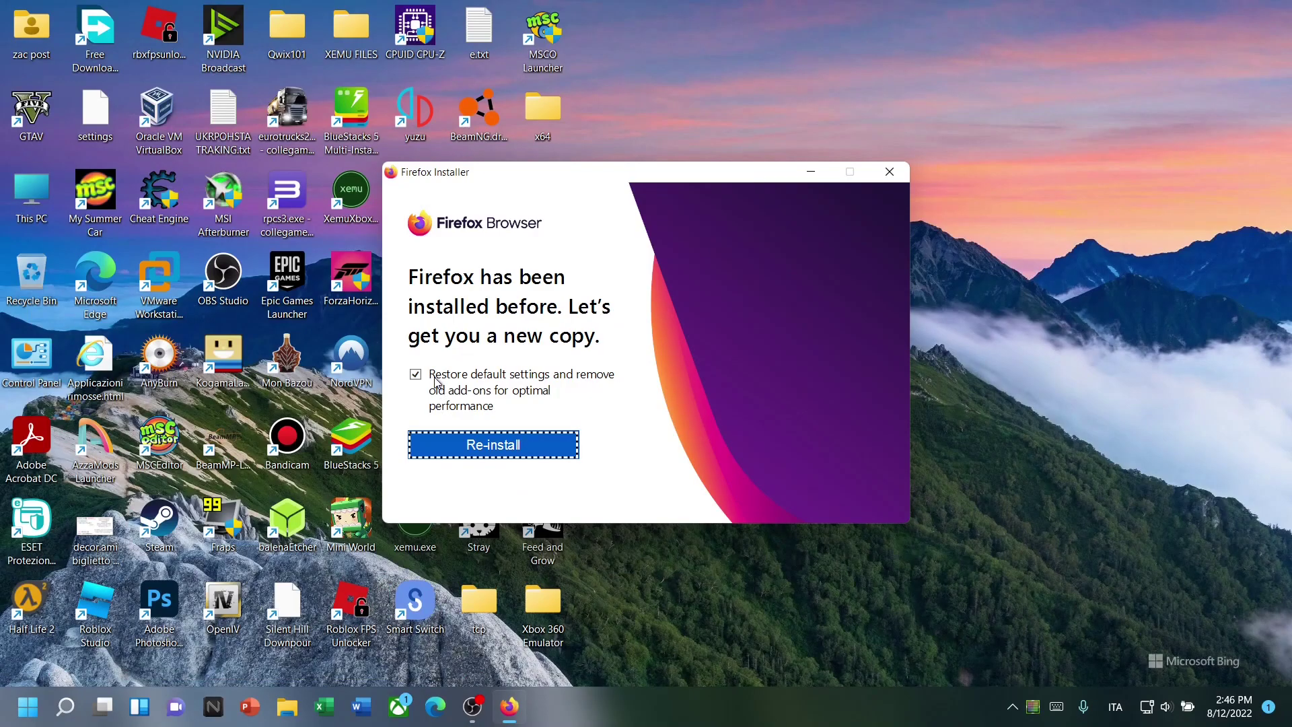
click(419, 376)
click(460, 453)
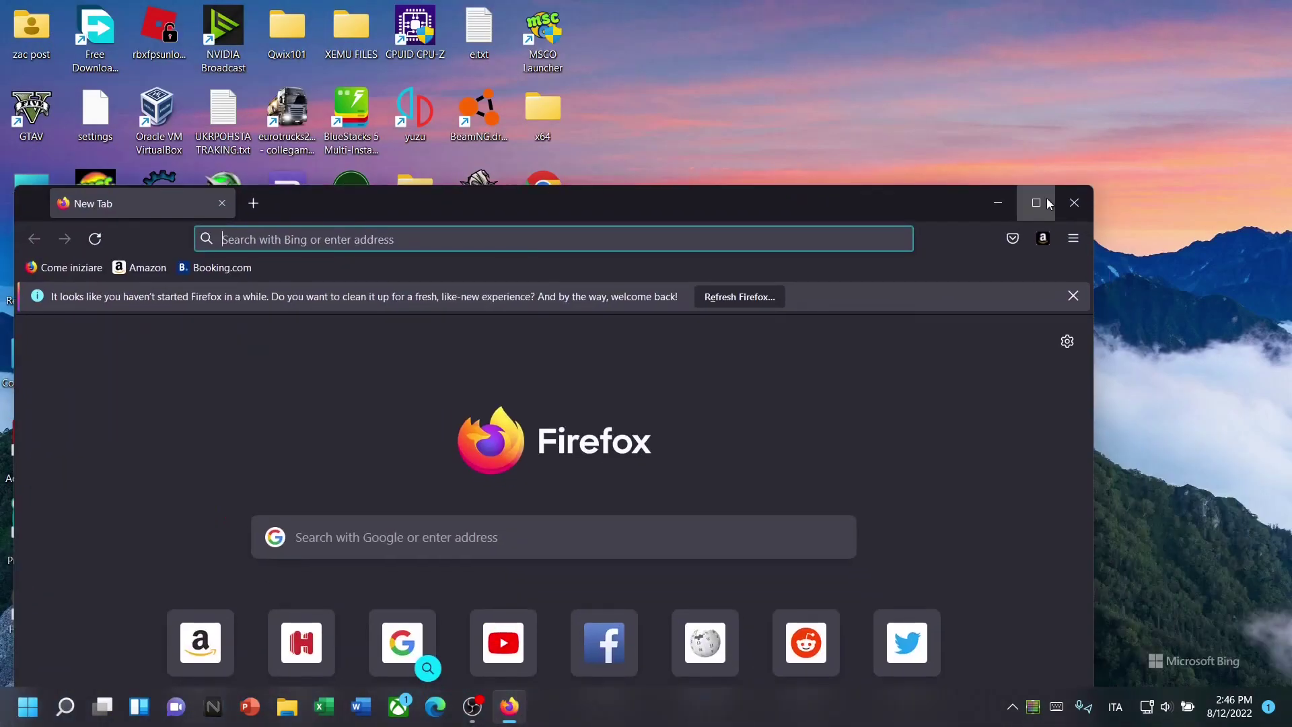
Maximize the Firefox window and dismiss the suggestion to refresh Firefox
click(1047, 198)
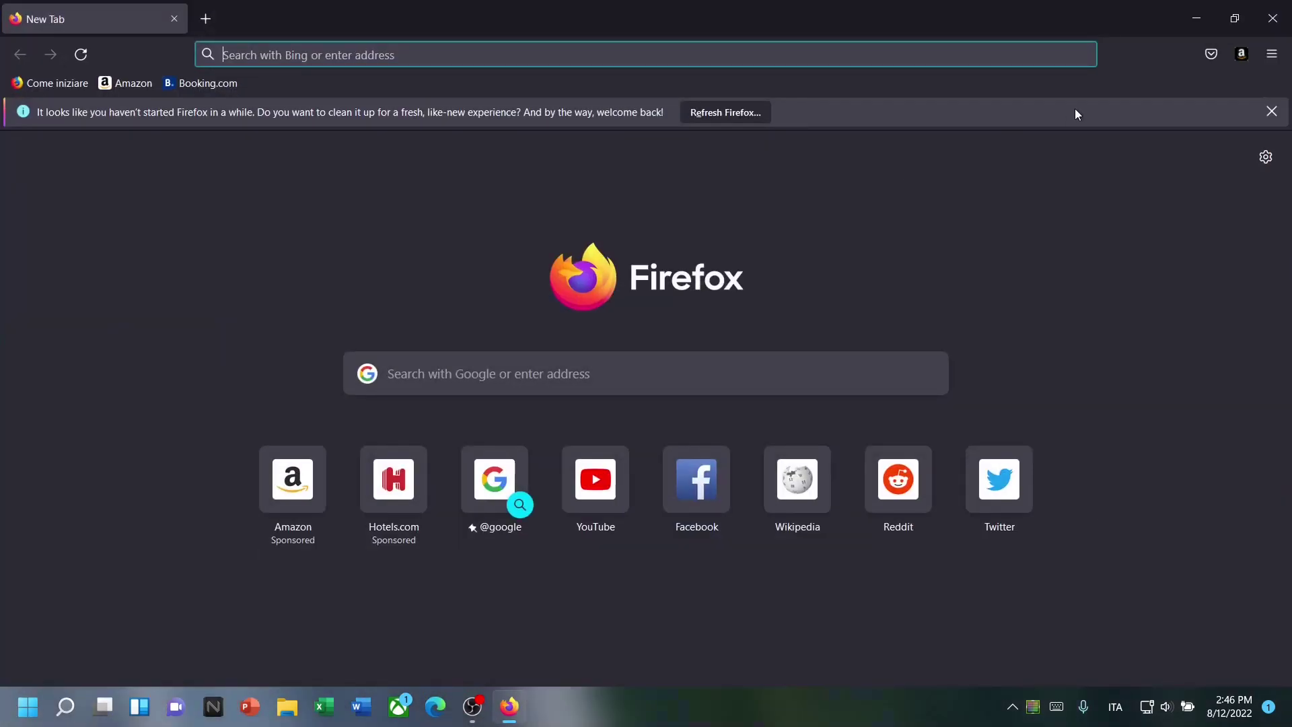
click(205, 19)
click(362, 18)
click(1271, 111)
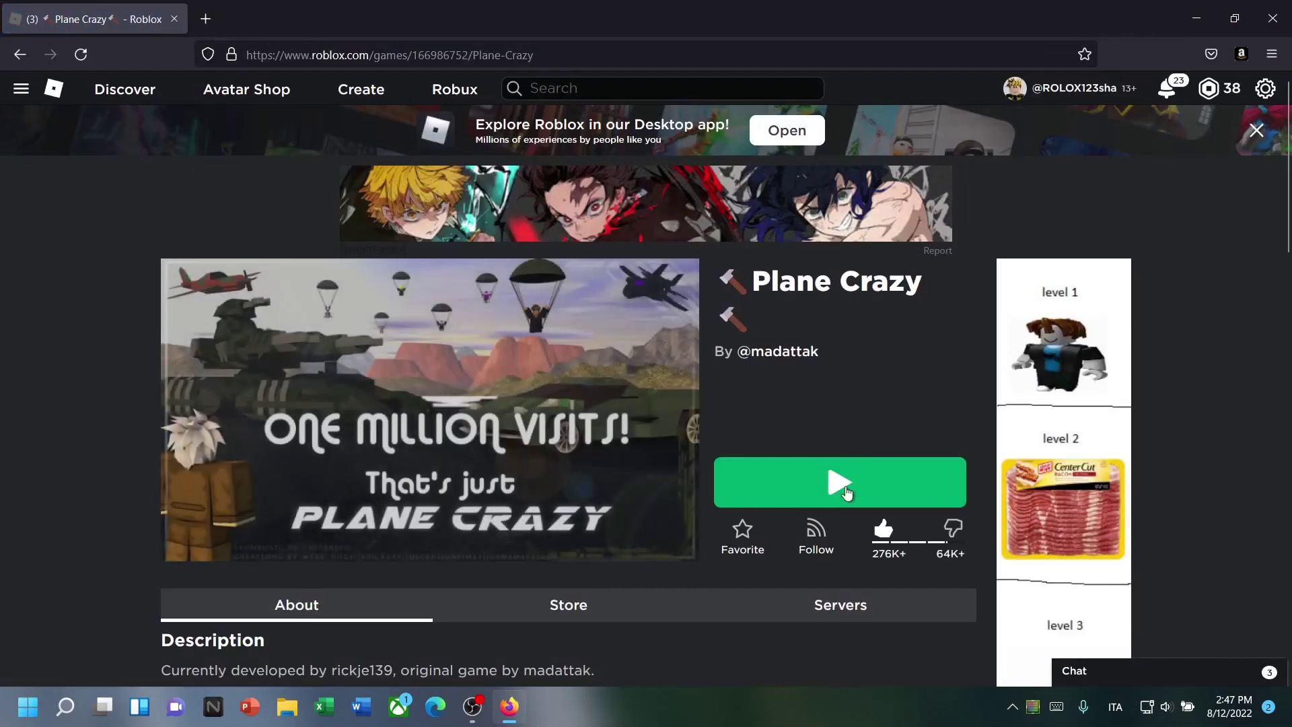
Launch Plane Crazy from its Roblox page, always allowing the site to open roblox-player links
click(841, 486)
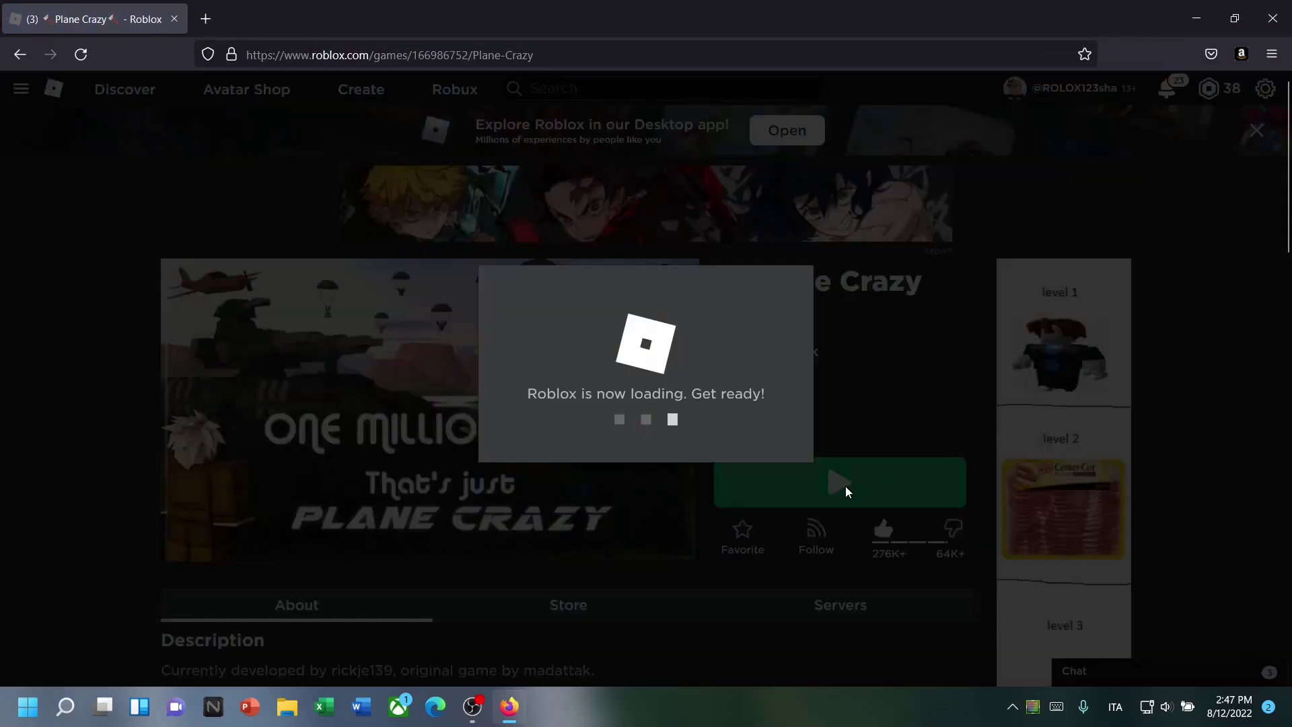
click(599, 155)
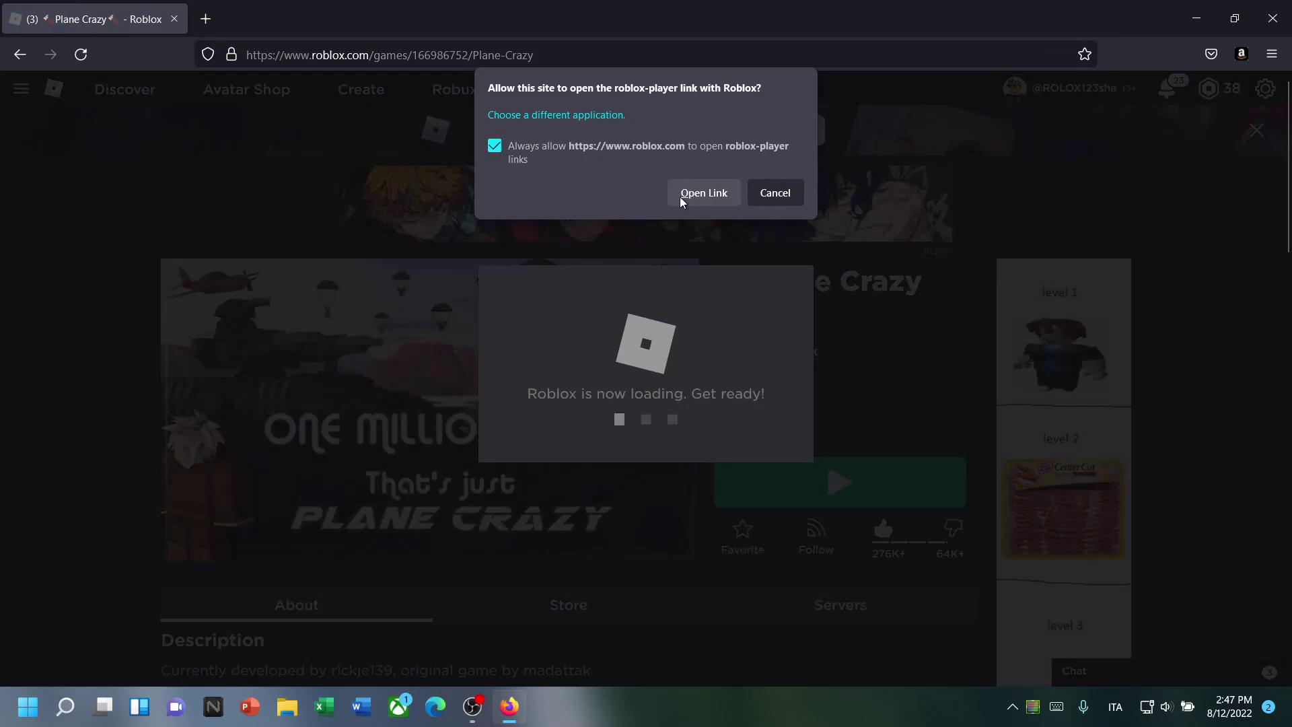
click(701, 194)
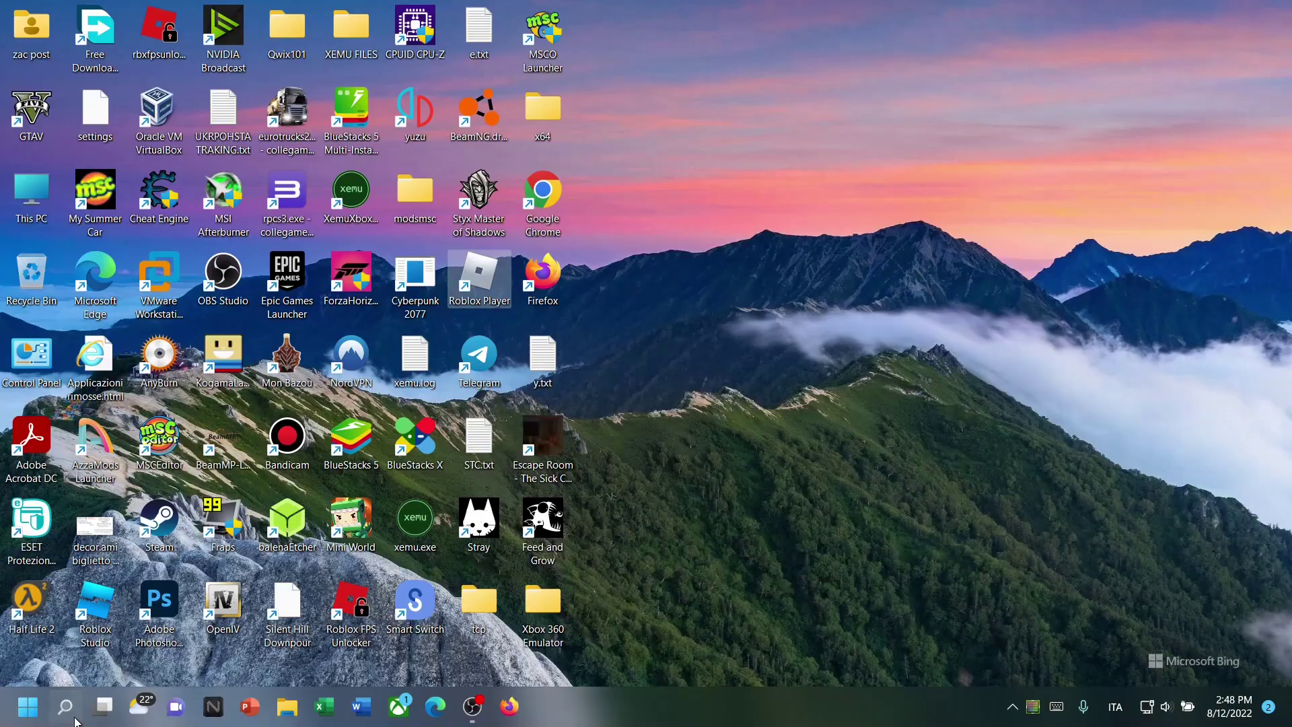
Find Task Manager through the Windows search, open it and expand it to the detailed view
key(super+s)
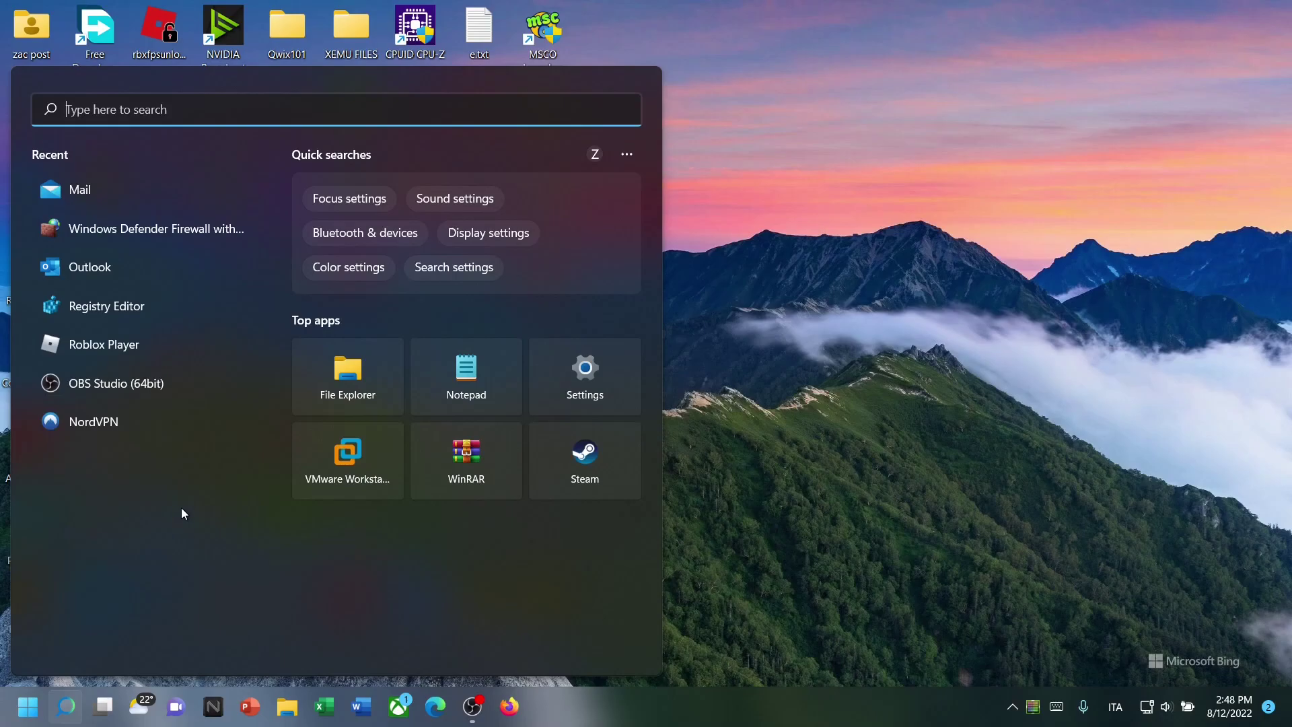
text(task)
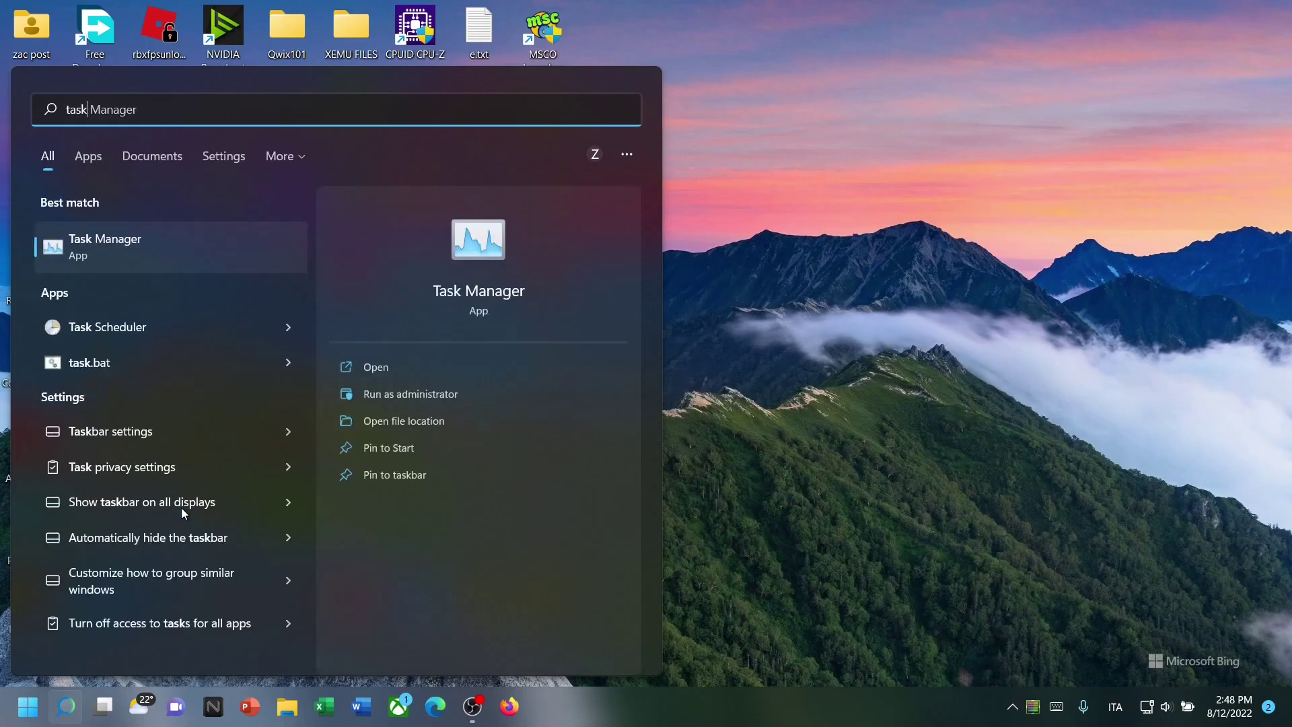
click(385, 365)
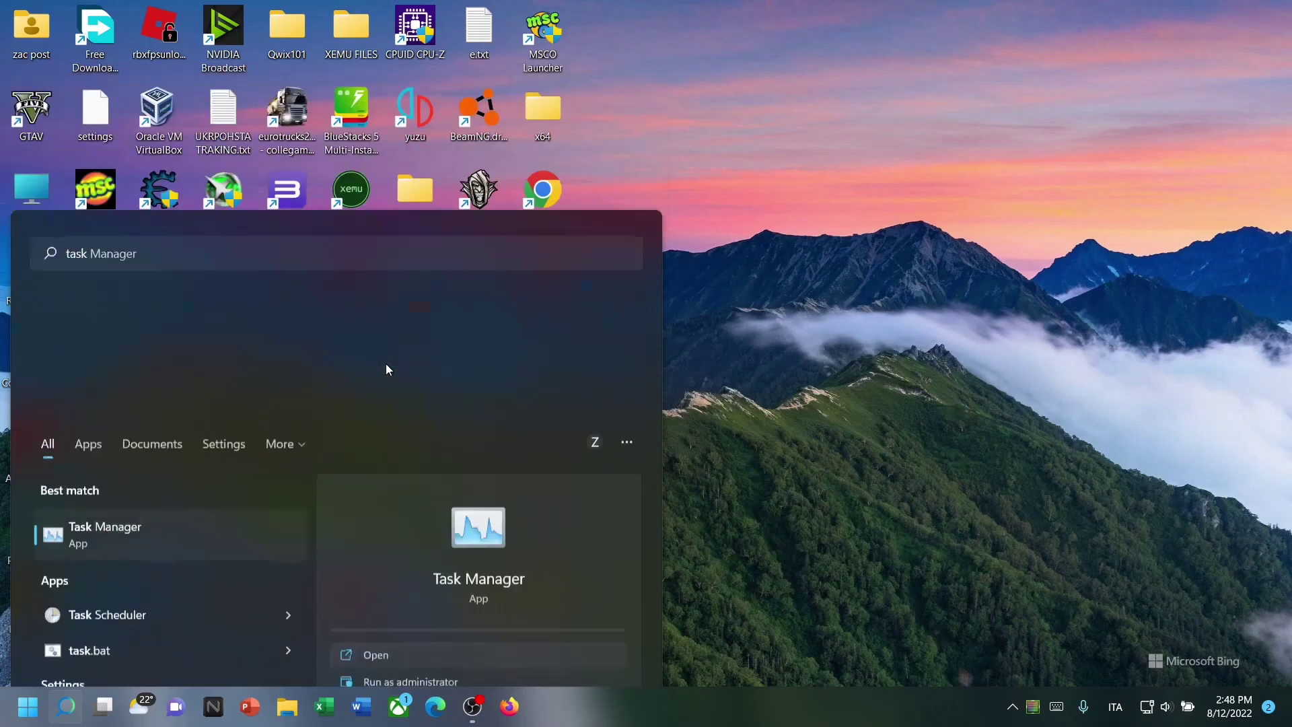
click(267, 658)
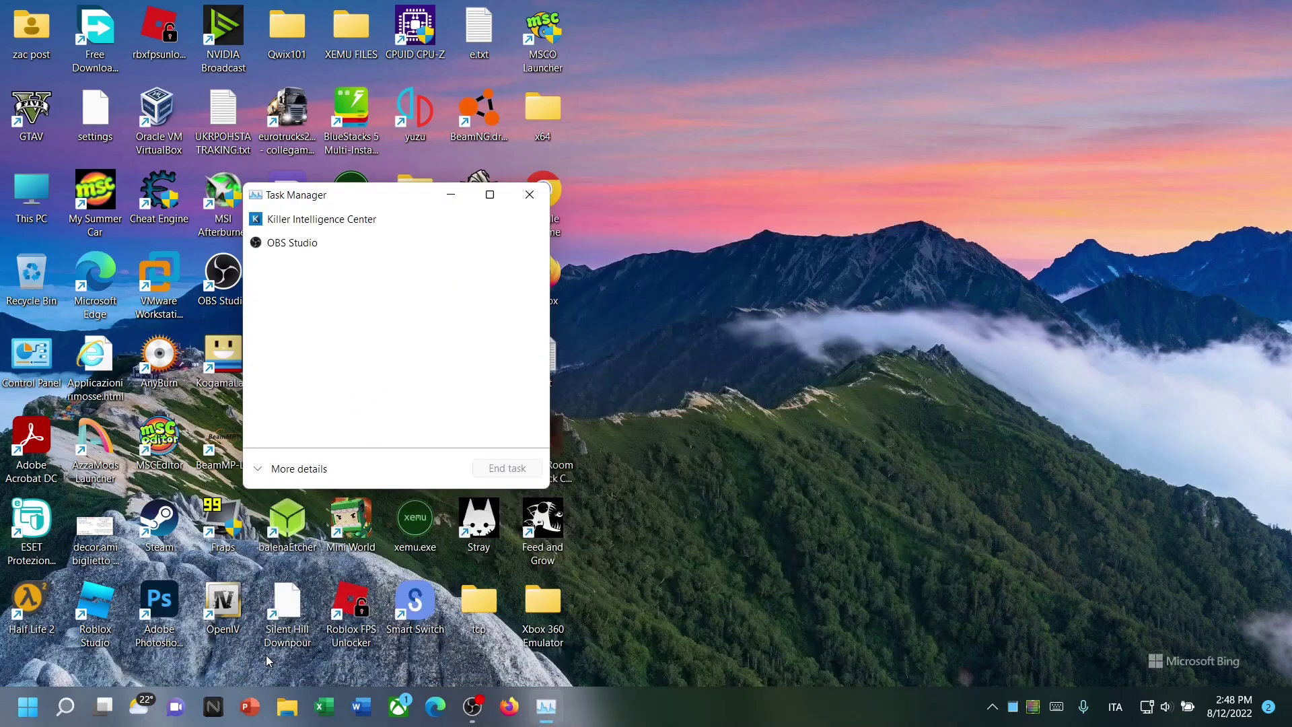
click(286, 470)
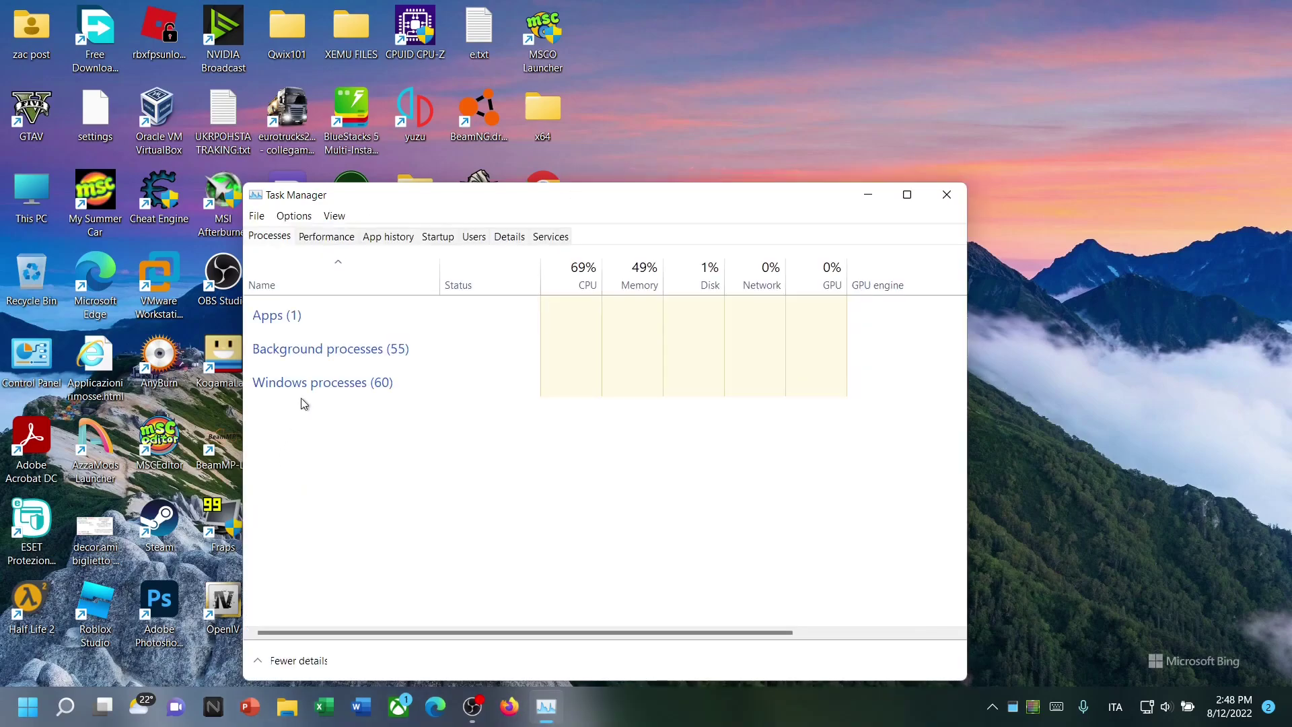
Move the Task Manager window higher on the desktop and examine the performance data of GPU 0
drag(421, 196, 473, 85)
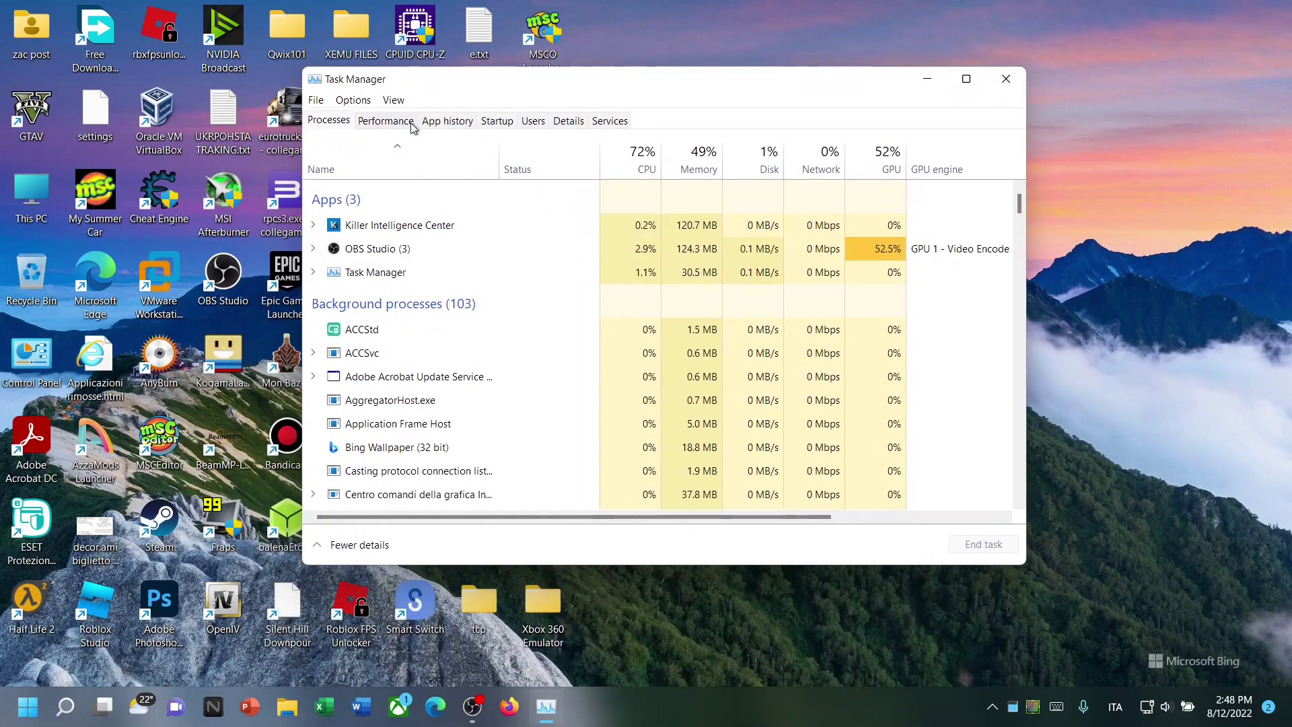
click(382, 122)
scroll(394, 274, down, 3)
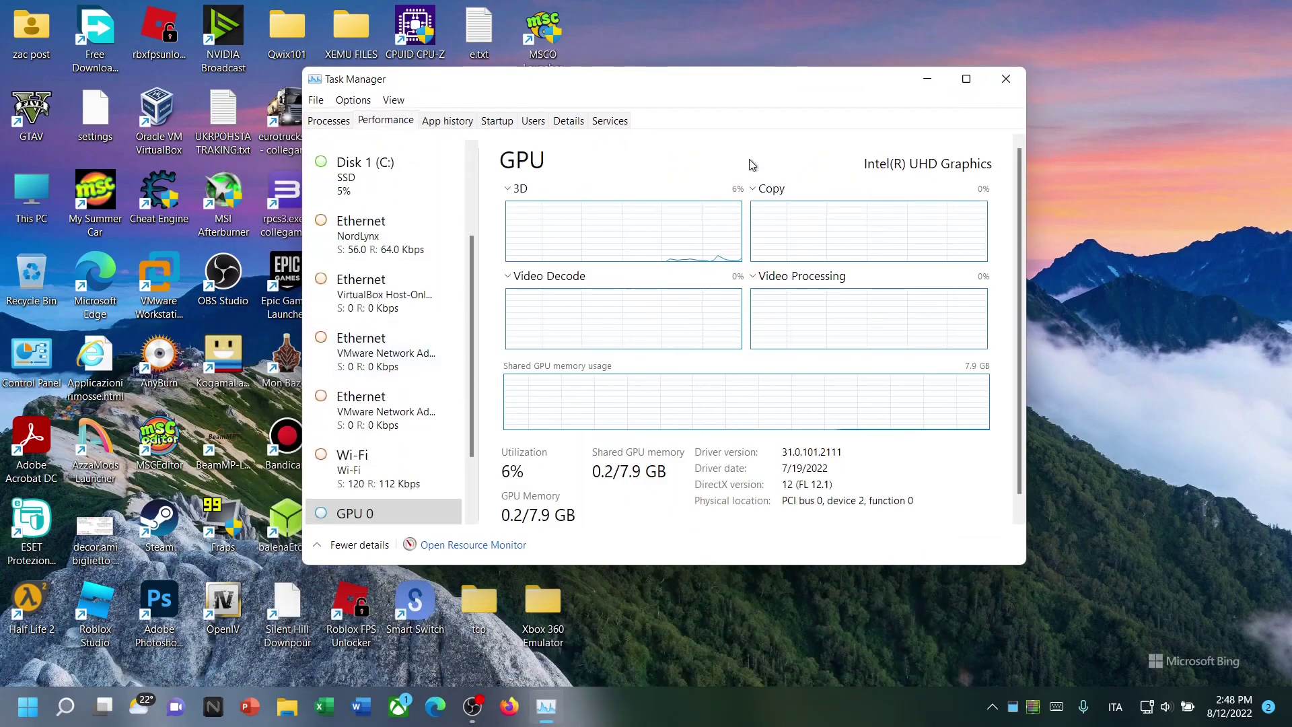
Maximize Task Manager, compare the performance pages of GPU 0 and GPU 1 to identify both graphics adapters, and close it
click(967, 78)
scroll(115, 308, up, 1)
scroll(80, 564, down, 1)
click(54, 596)
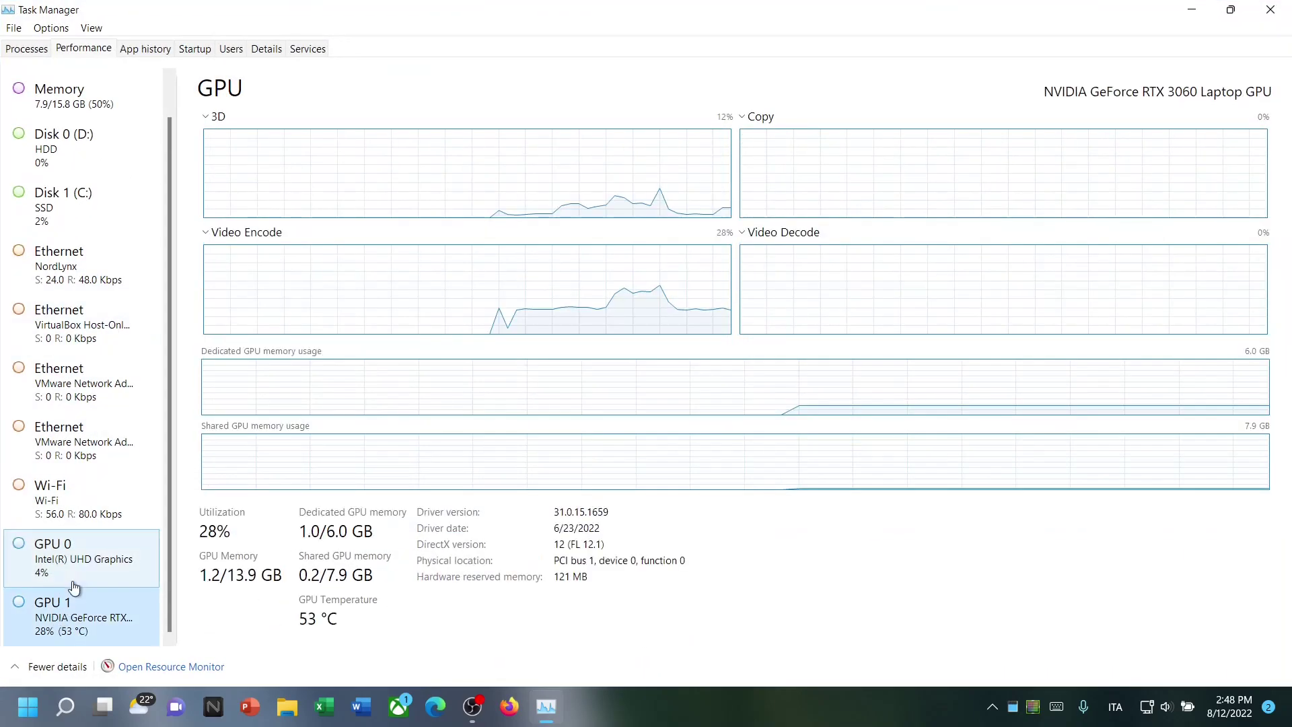
click(111, 559)
scroll(114, 557, up, 1)
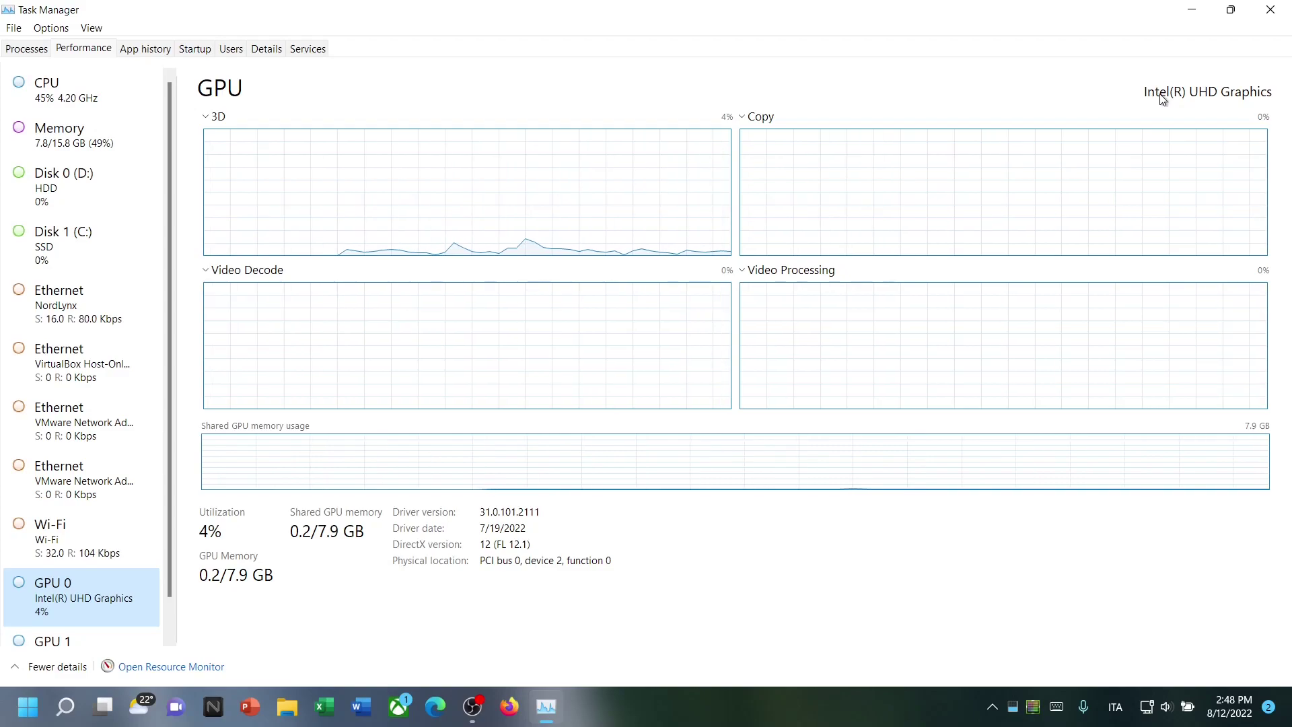
scroll(103, 607, down, 1)
click(103, 607)
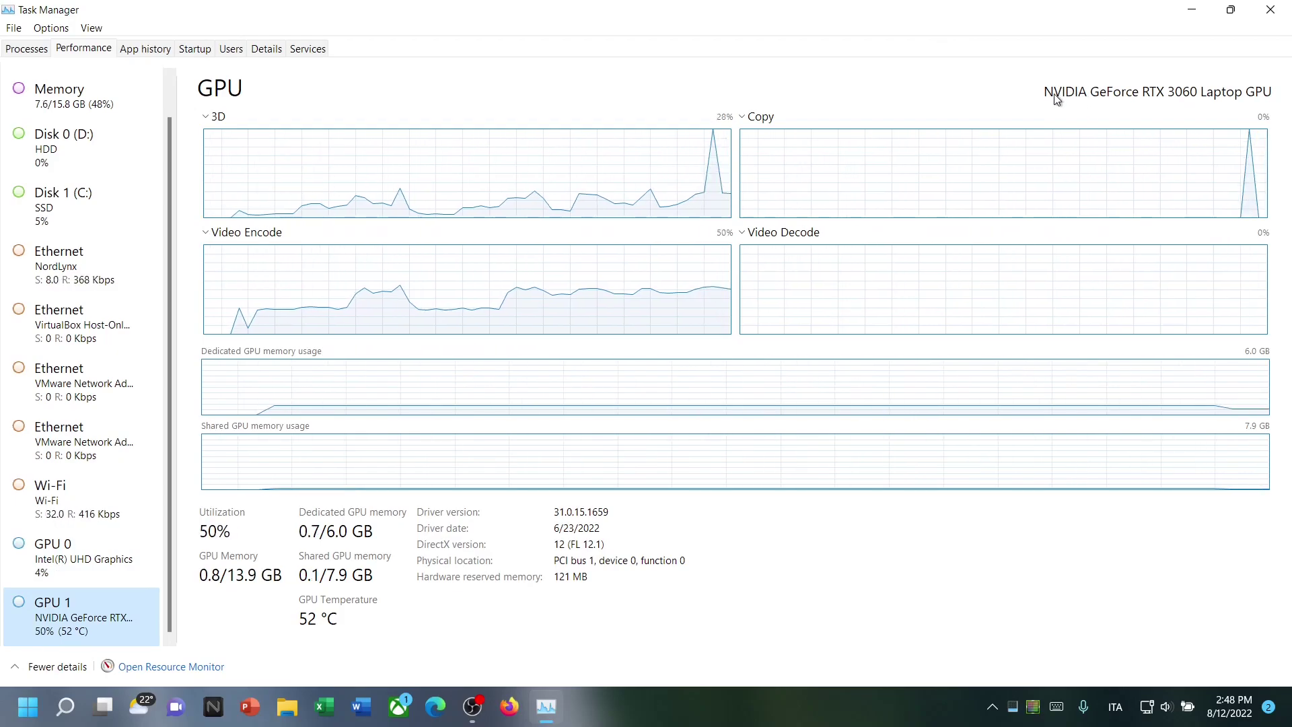
click(1270, 10)
Switch to Microsoft Edge, go to intel.com and open the support page for auto-updating drivers
click(436, 706)
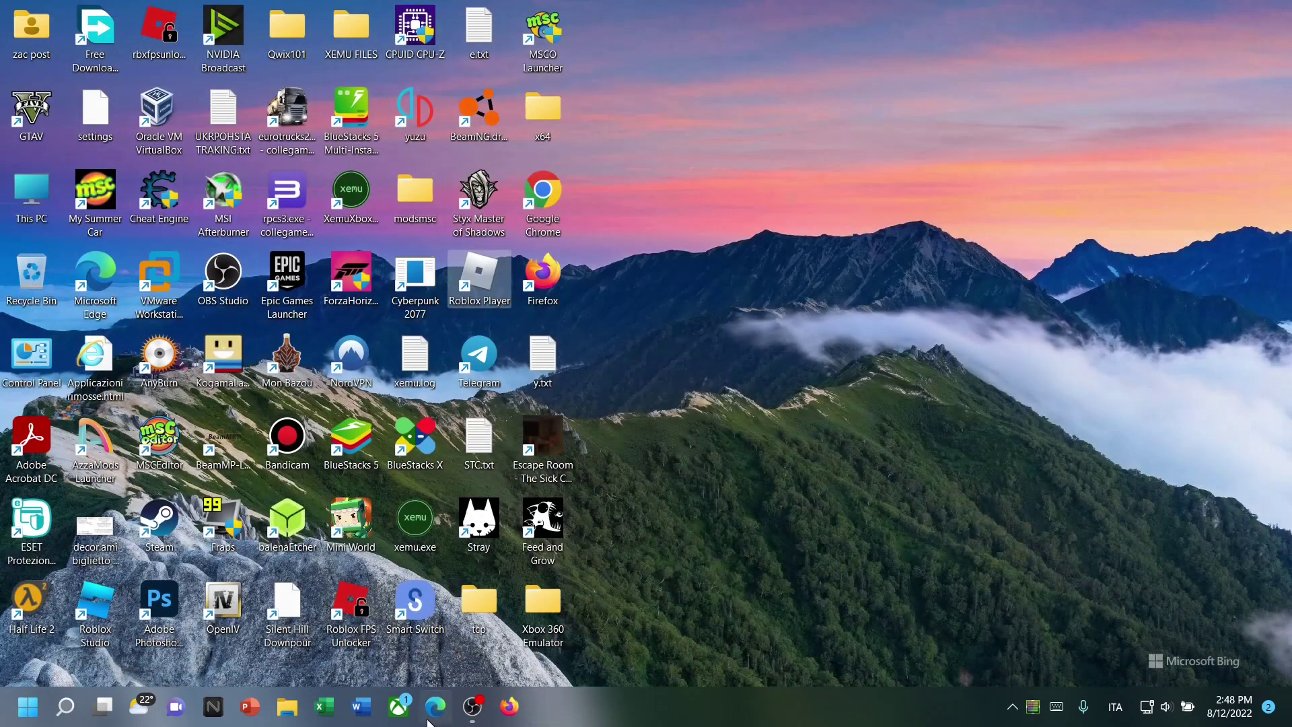
text(intel.co)
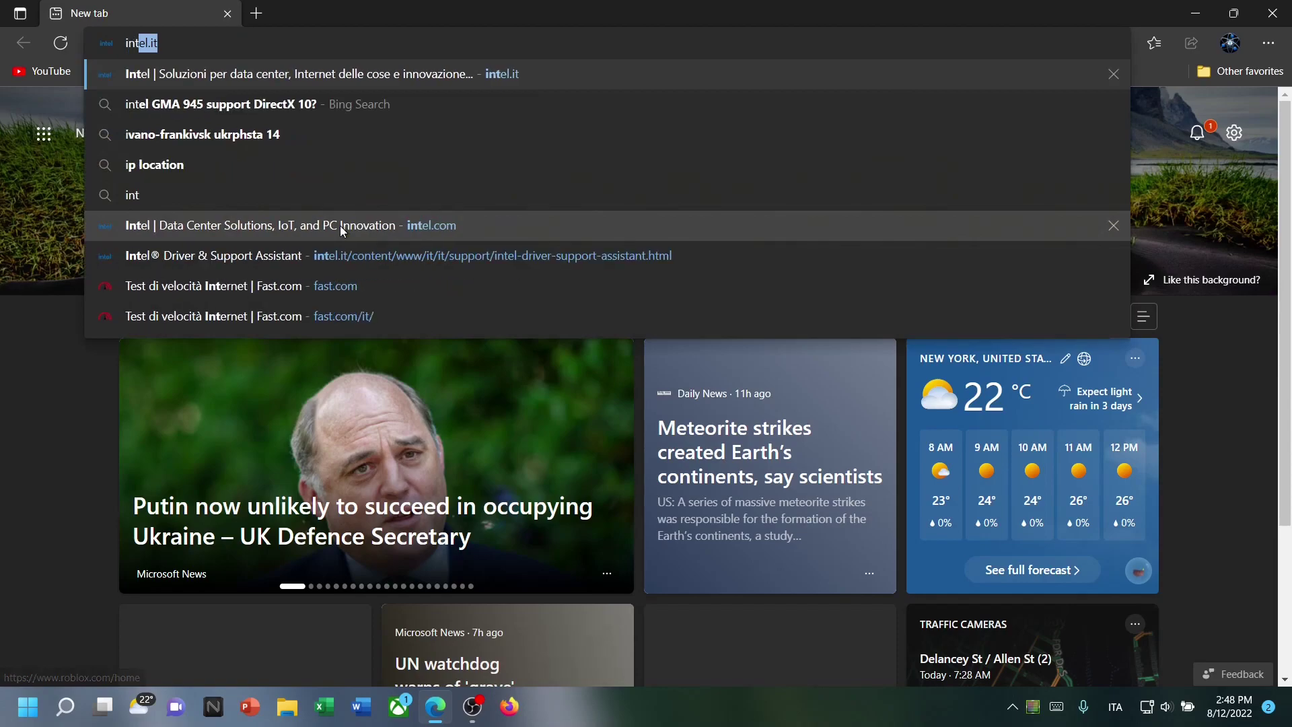
key(Return)
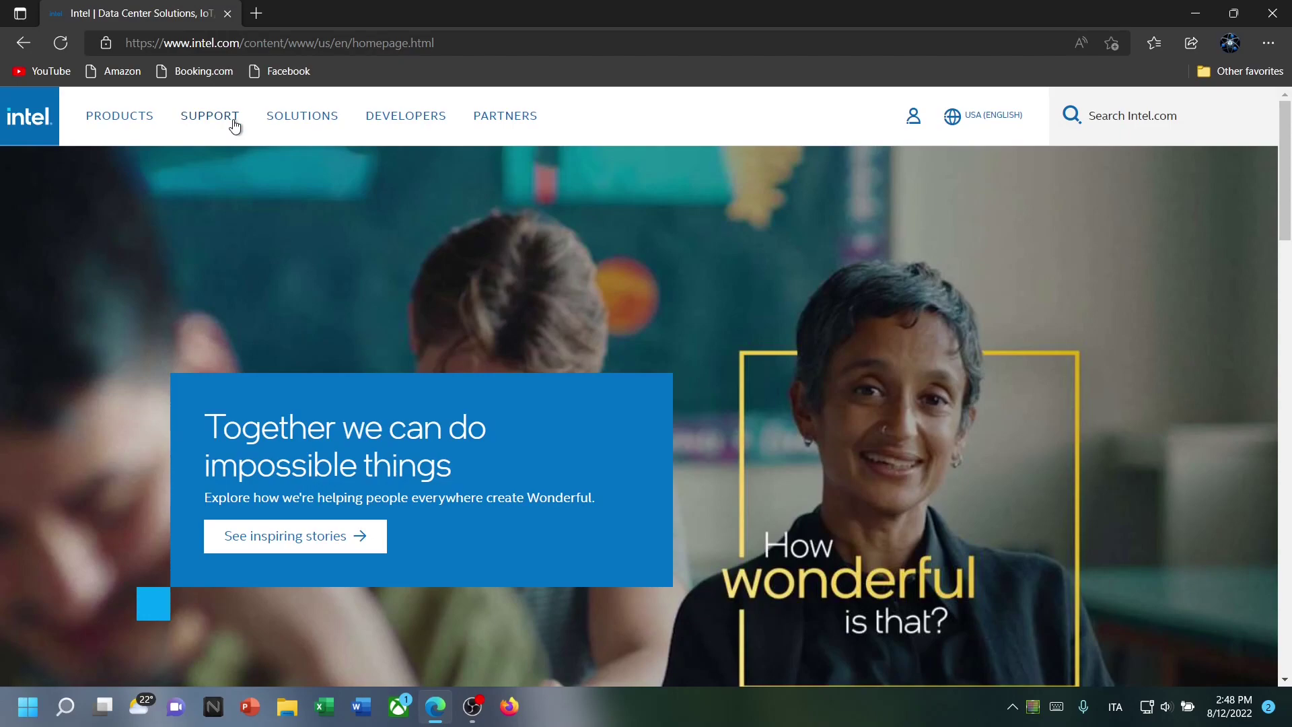
click(234, 123)
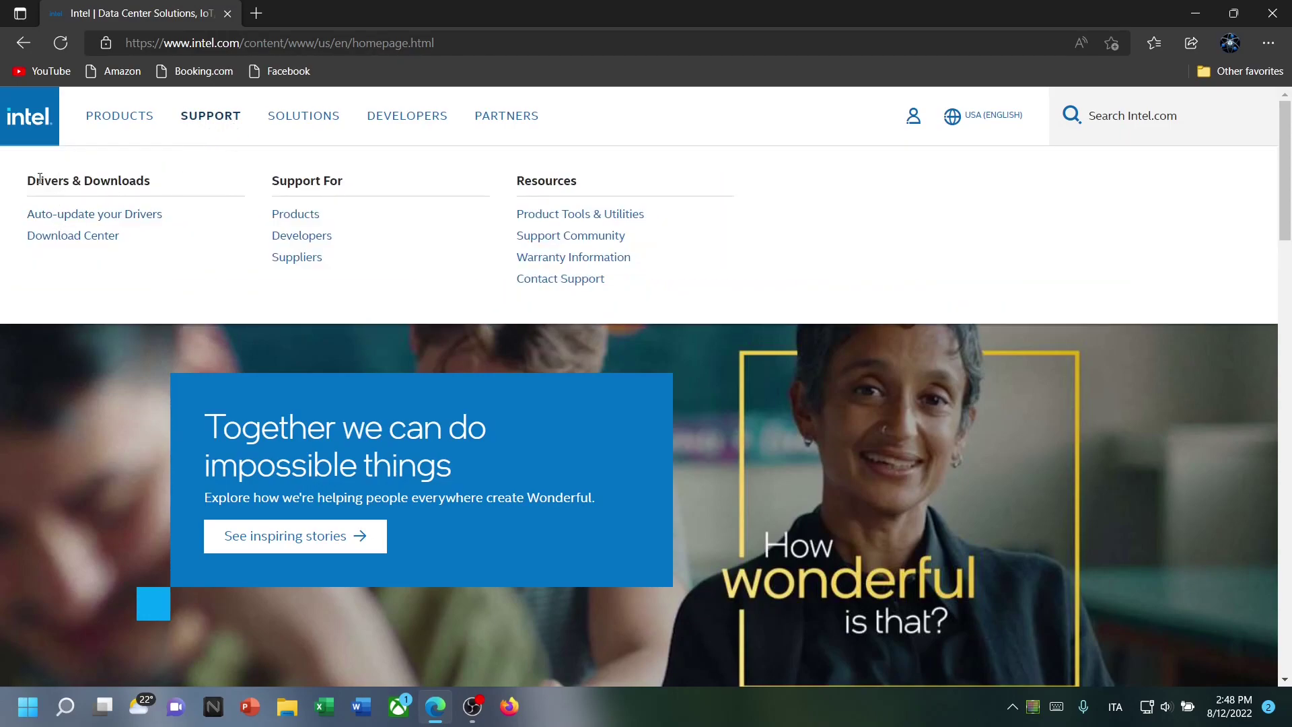
drag(45, 178, 167, 179)
click(87, 217)
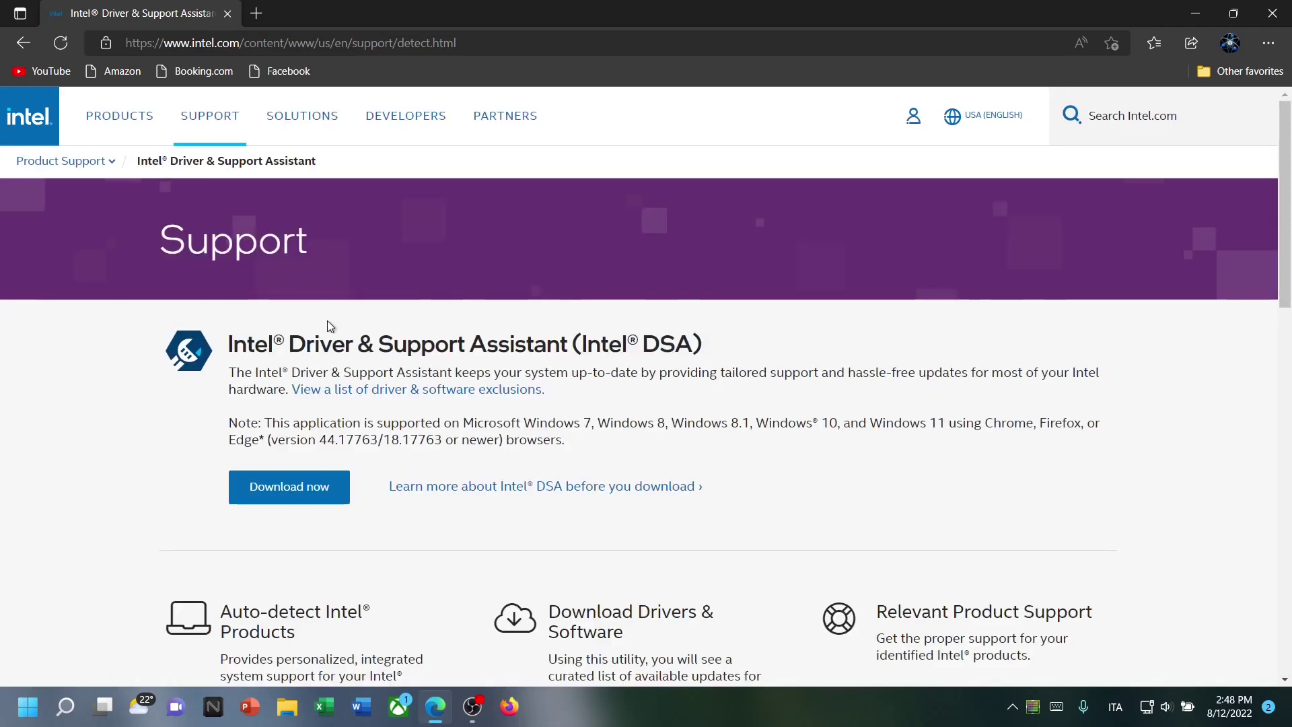
Download and run the Intel Driver & Support Assistant installer, accept the license terms, install it and close the setup without restarting
click(282, 493)
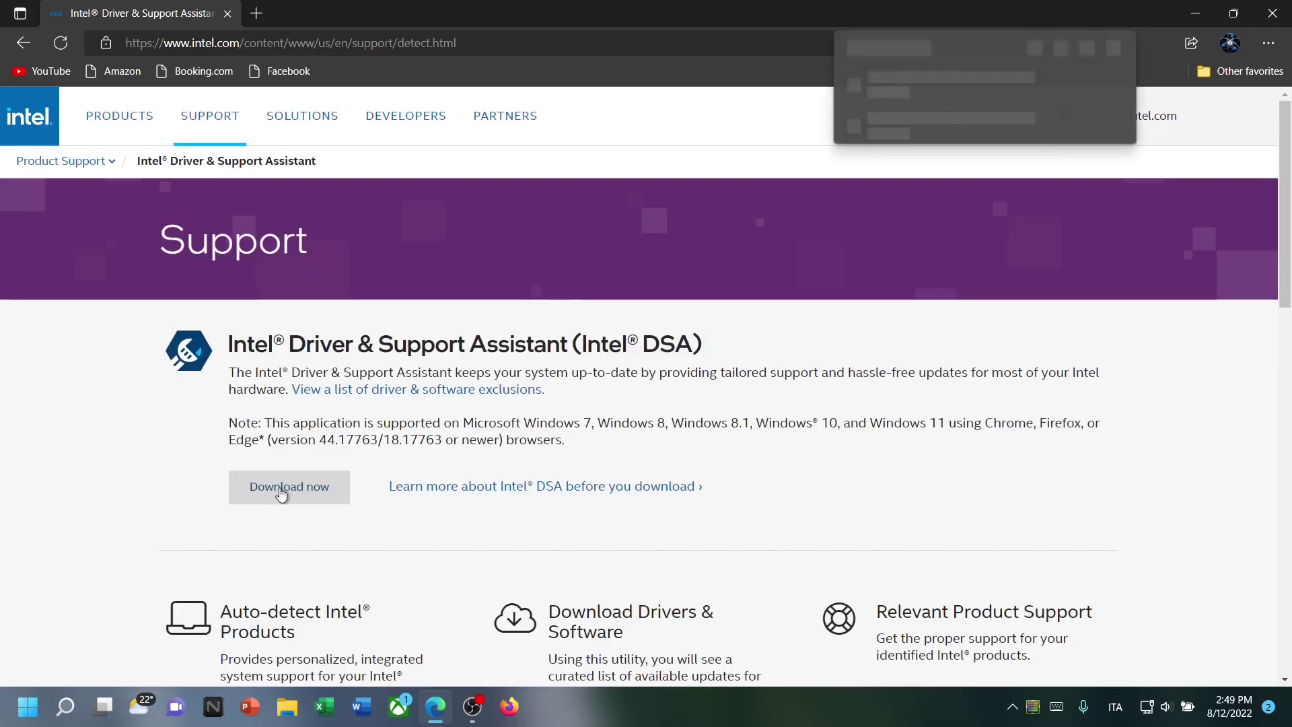
click(918, 117)
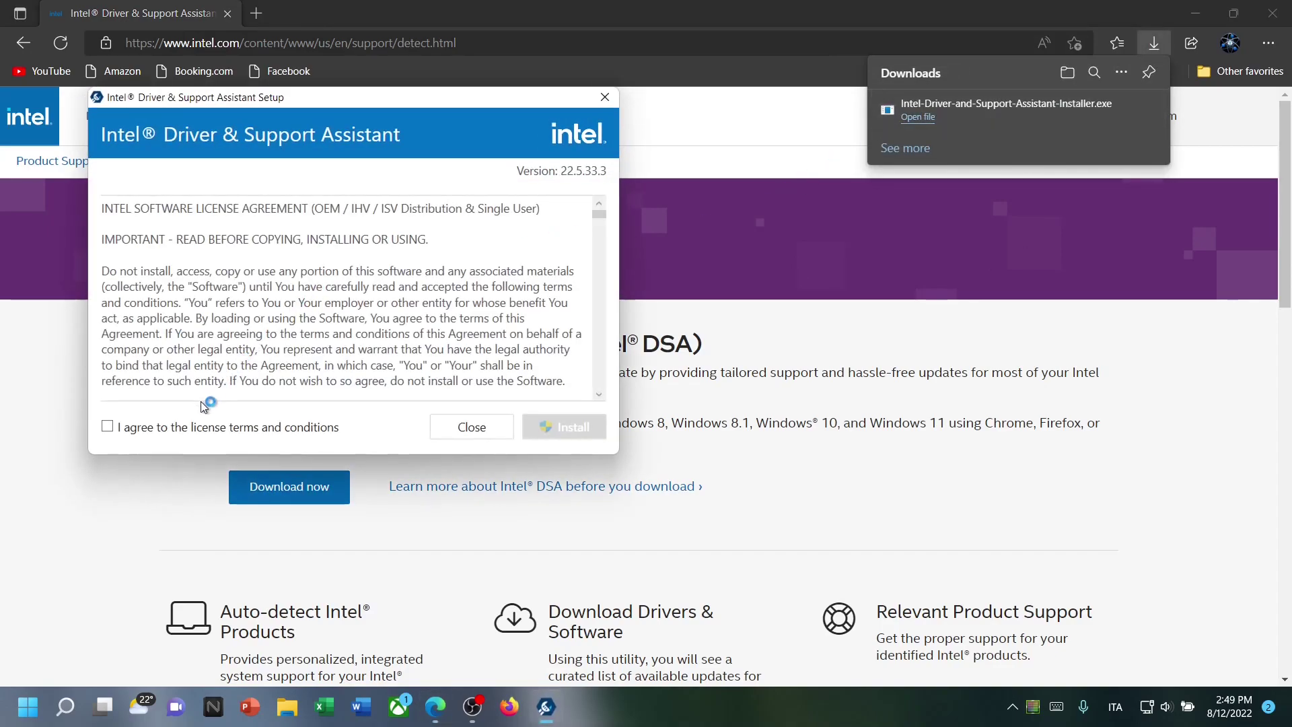
click(202, 427)
click(566, 429)
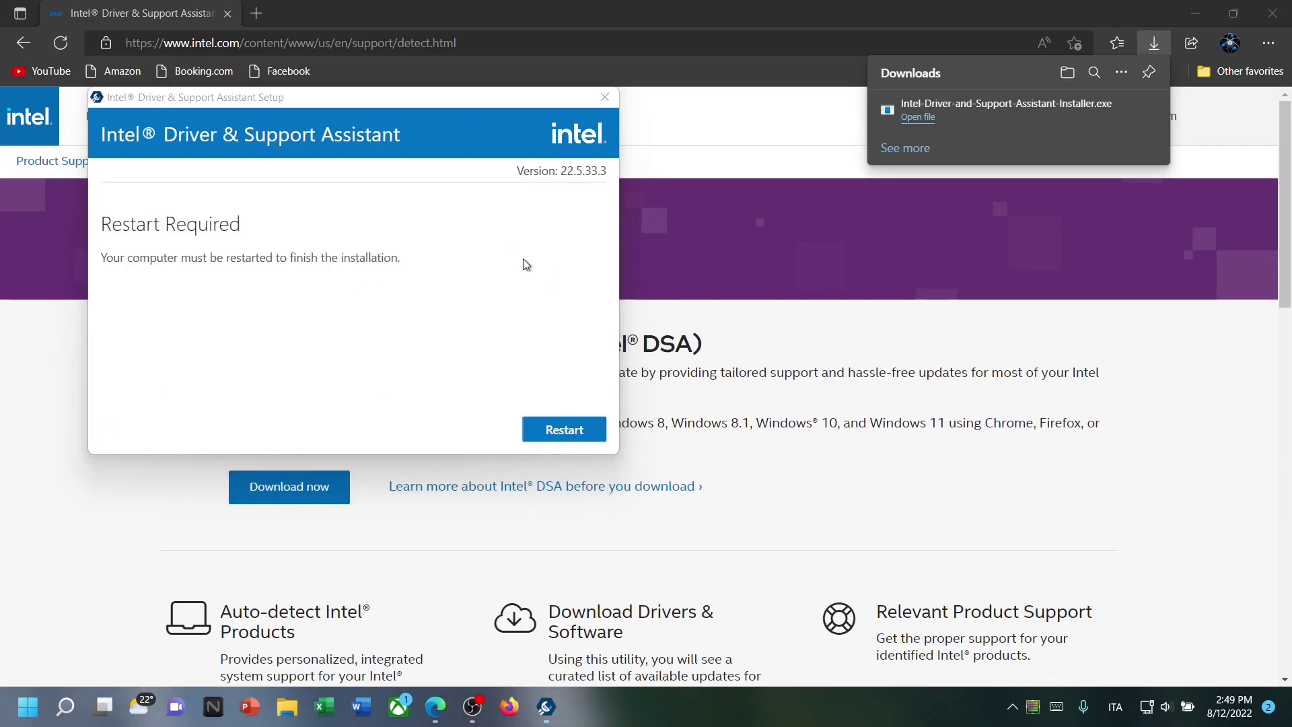
click(604, 97)
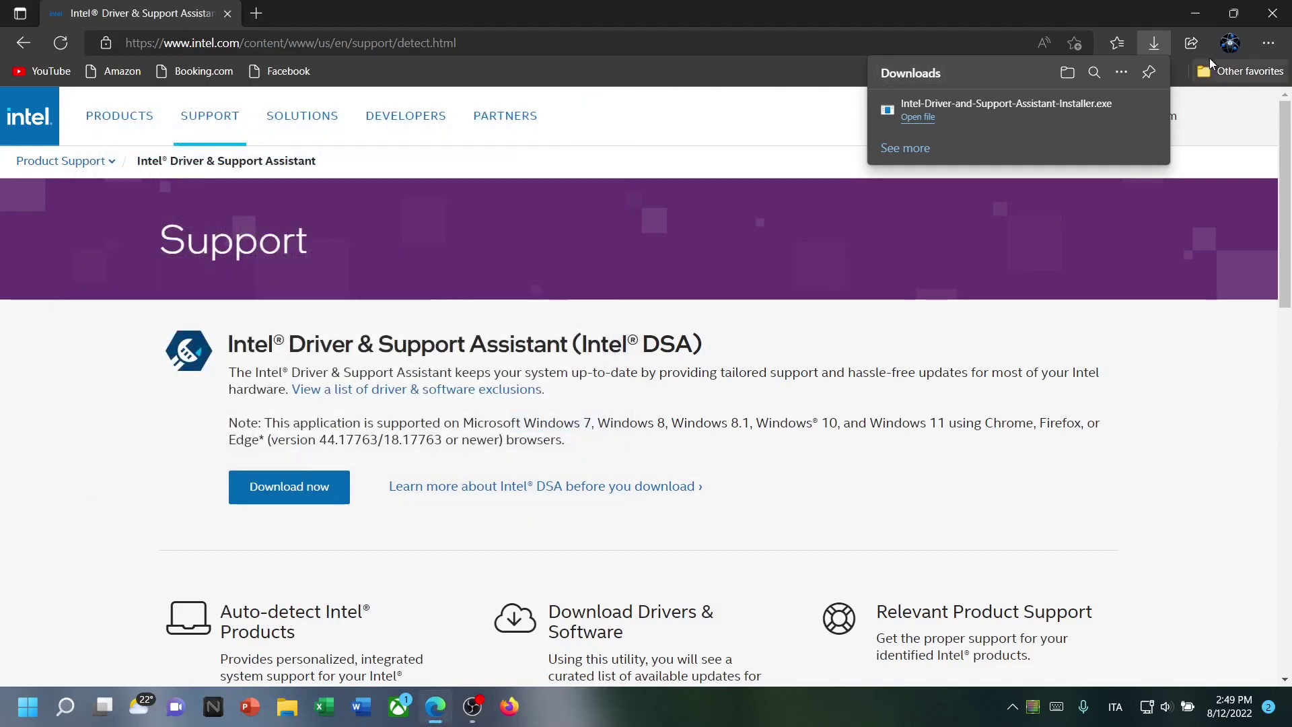
Replace the Intel page with a new browser tab and go to nvidia.com
click(178, 19)
click(260, 16)
click(227, 14)
text(nvidia)
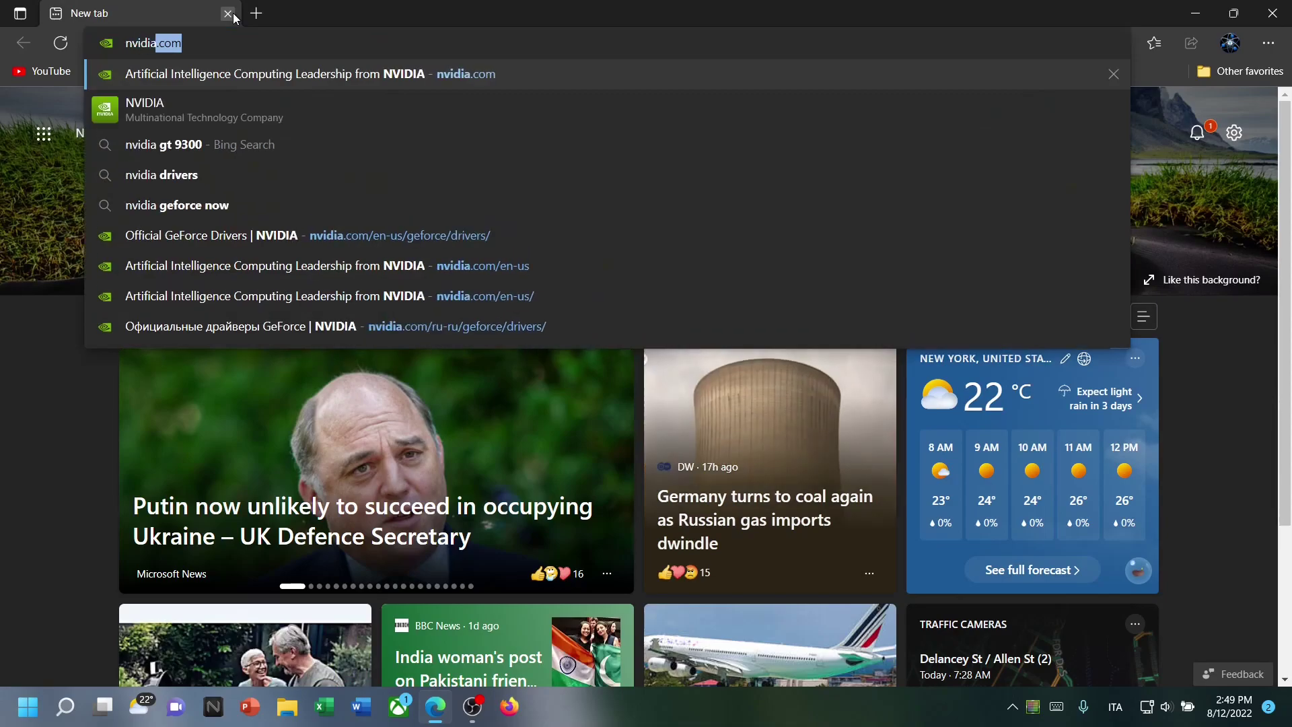
key(Return)
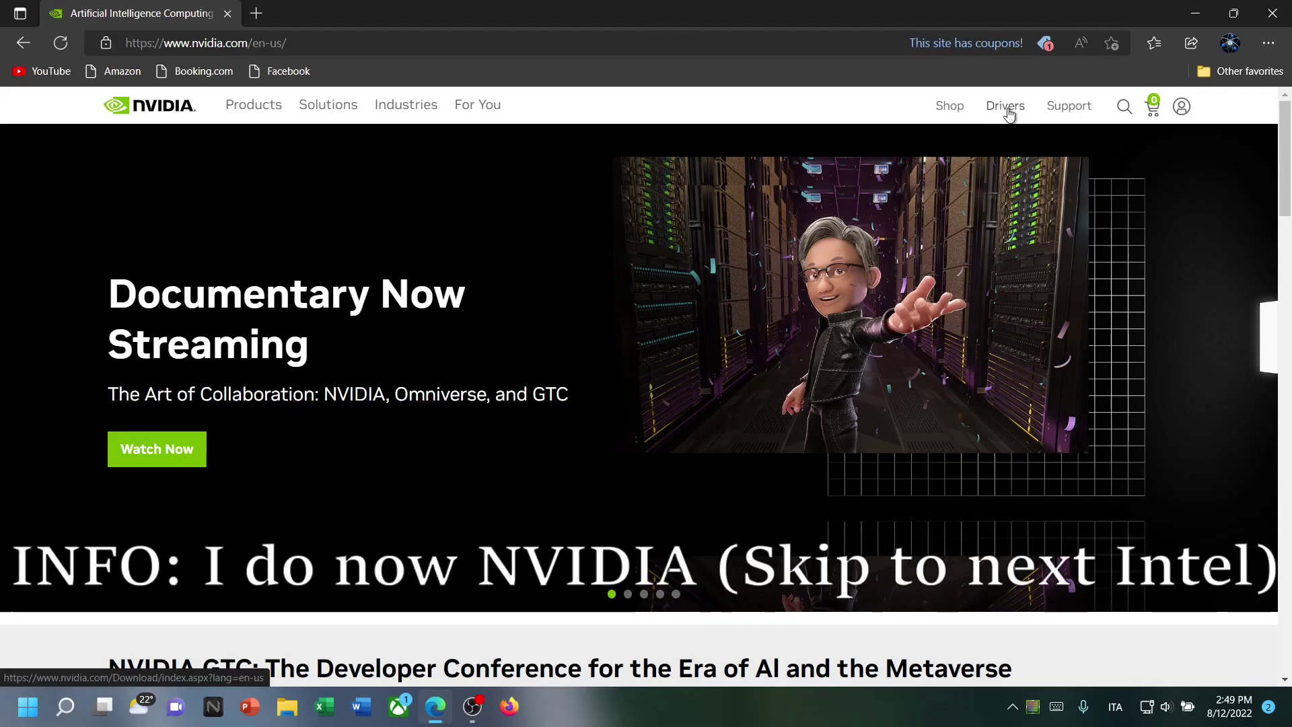
Open the GeForce Drivers page from NVIDIA's drivers section and look over the Automatic Driver Updates option
click(1007, 110)
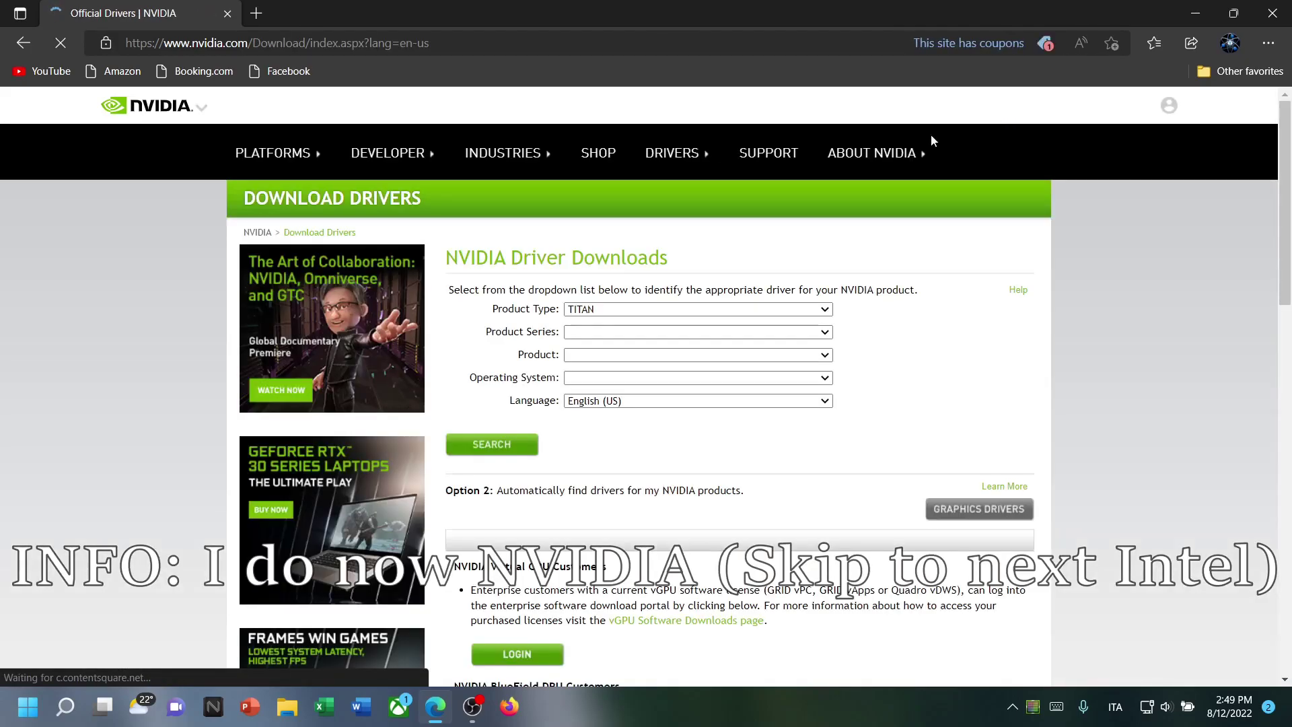
mouse_move(678, 165)
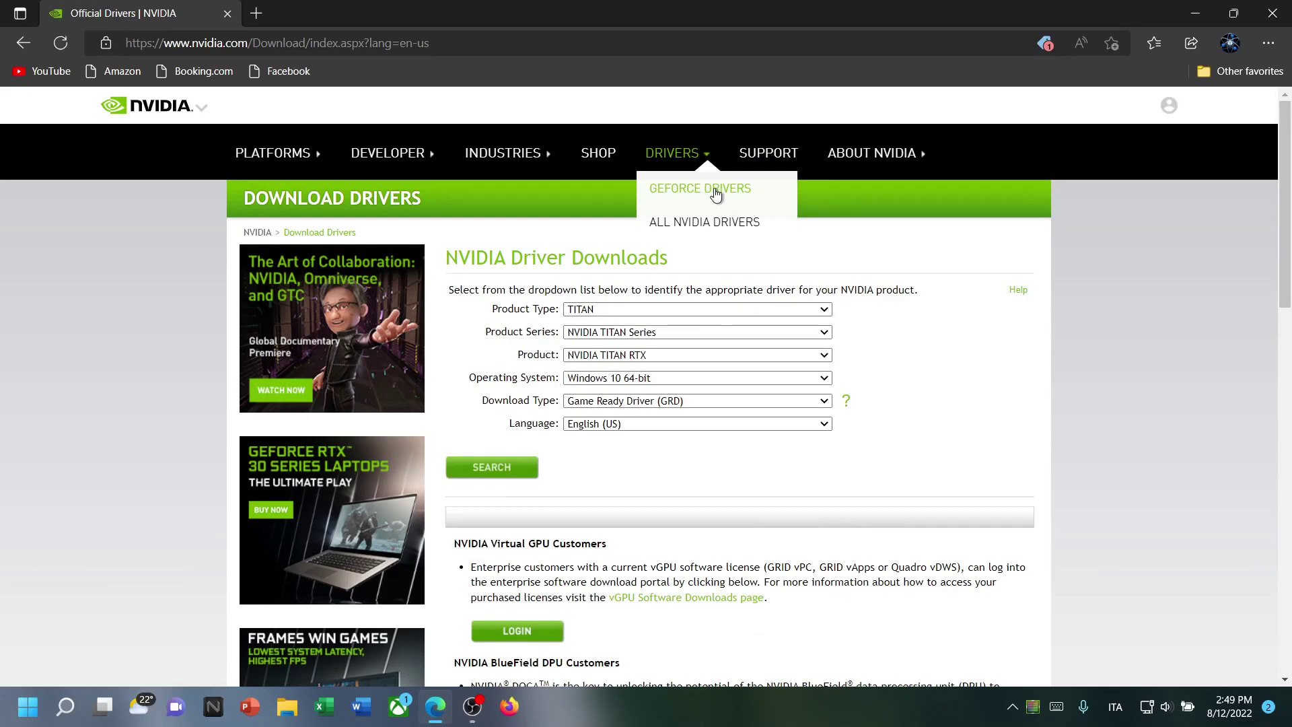
click(720, 190)
drag(589, 247, 874, 248)
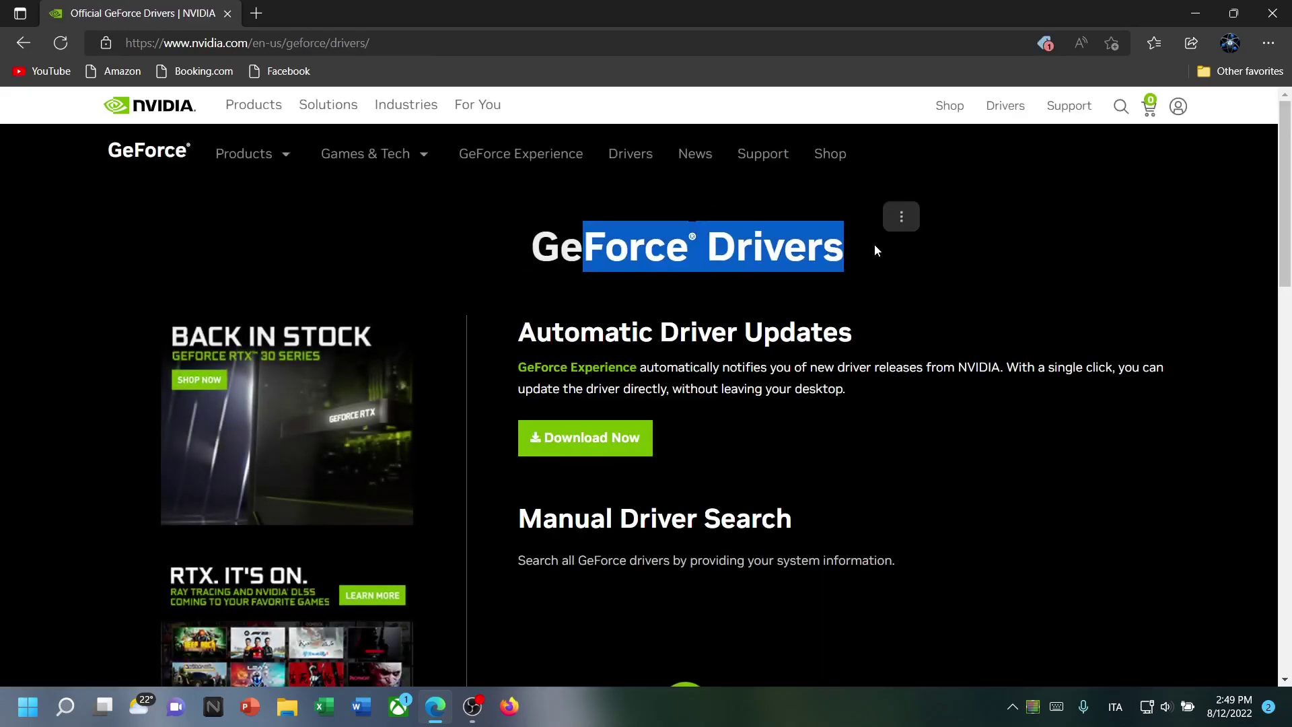
scroll(618, 256, down, 3)
scroll(618, 256, up, 2)
drag(520, 243, 854, 244)
Download the GeForce Experience installer, run it, minimize the browser and go through the installation
click(608, 355)
scroll(591, 348, up, 1)
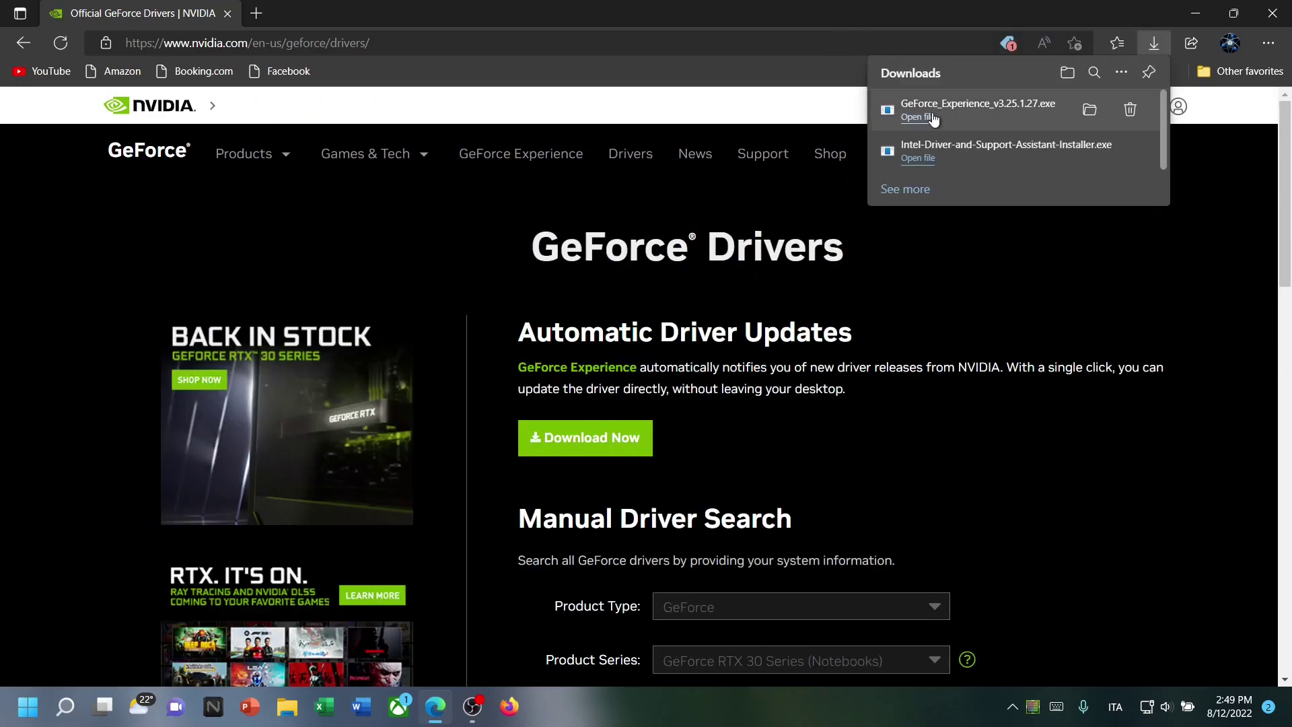
click(931, 117)
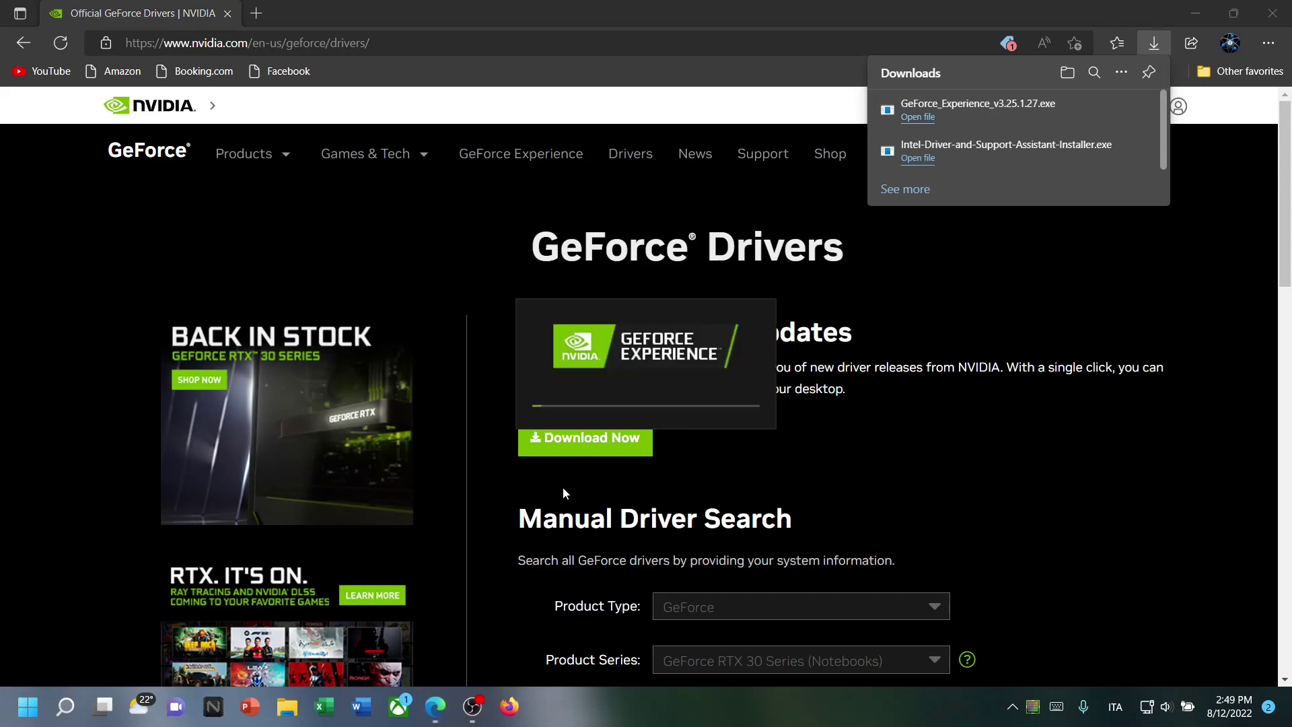
click(1196, 13)
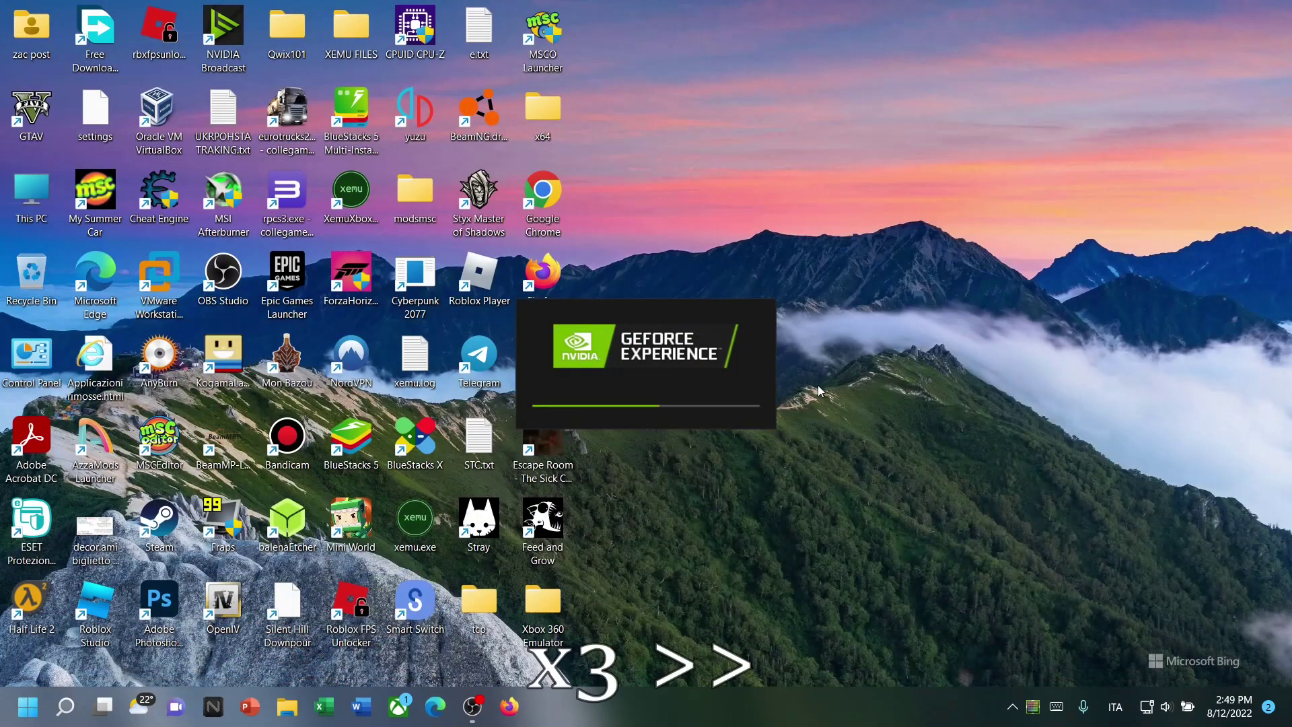
click(885, 525)
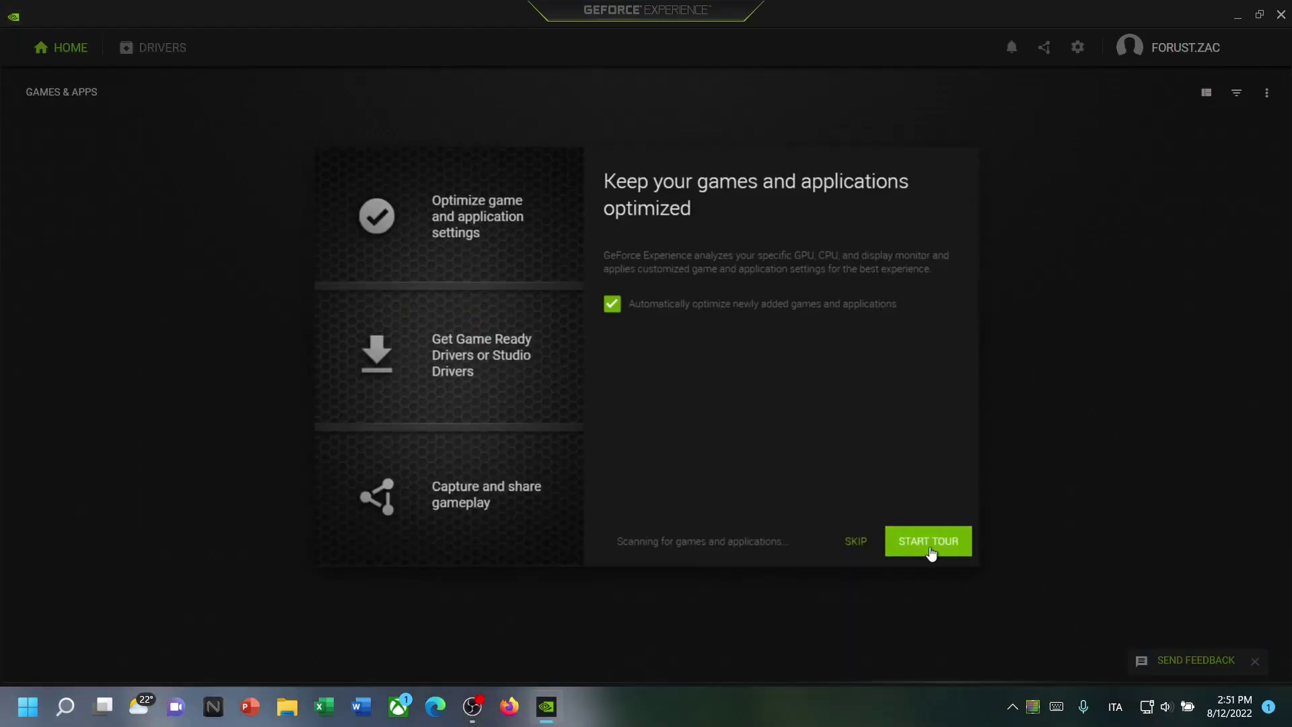
Skip the GeForce Experience tour and dismiss the driver and in-game overlay notifications
click(856, 541)
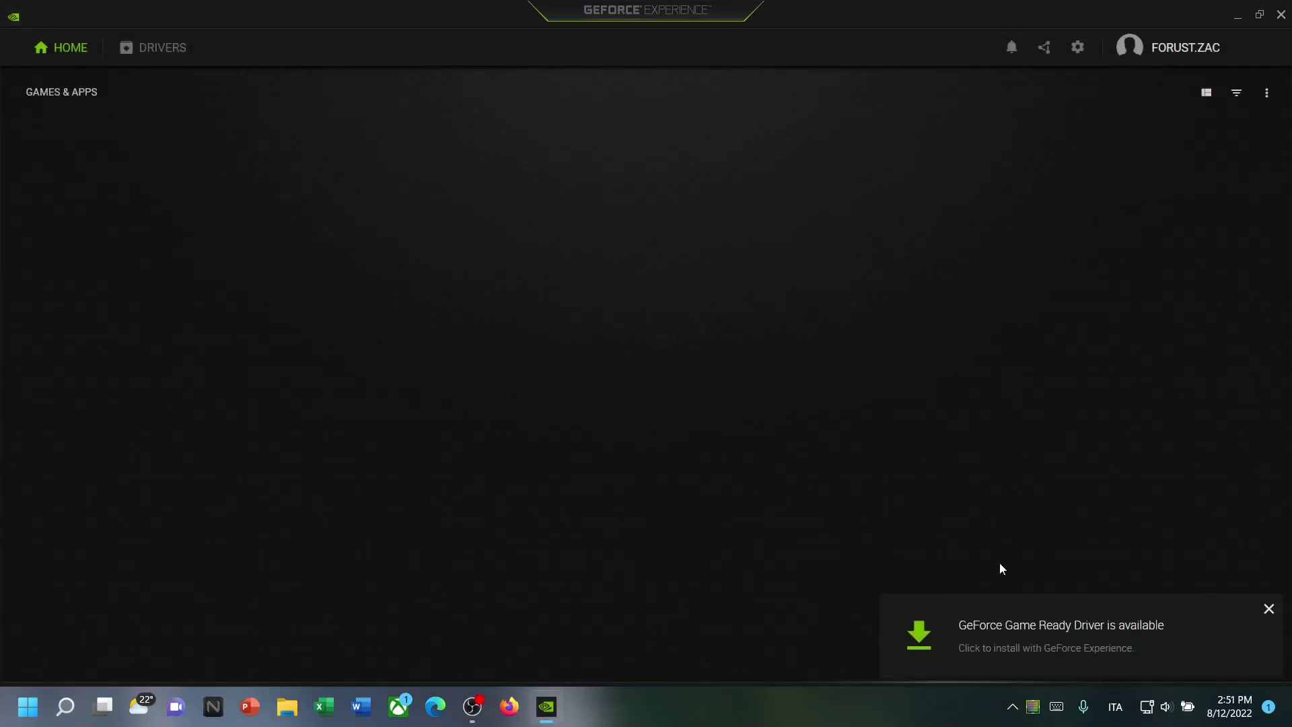
click(1269, 611)
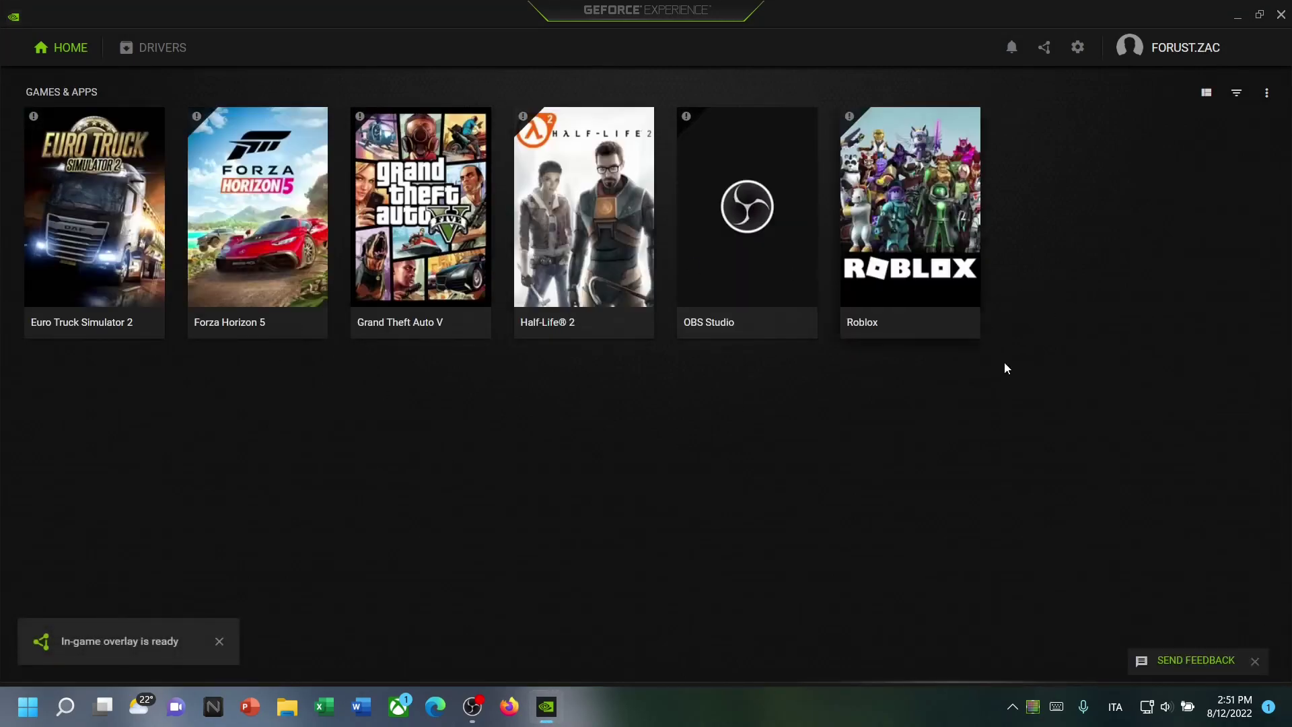
click(214, 639)
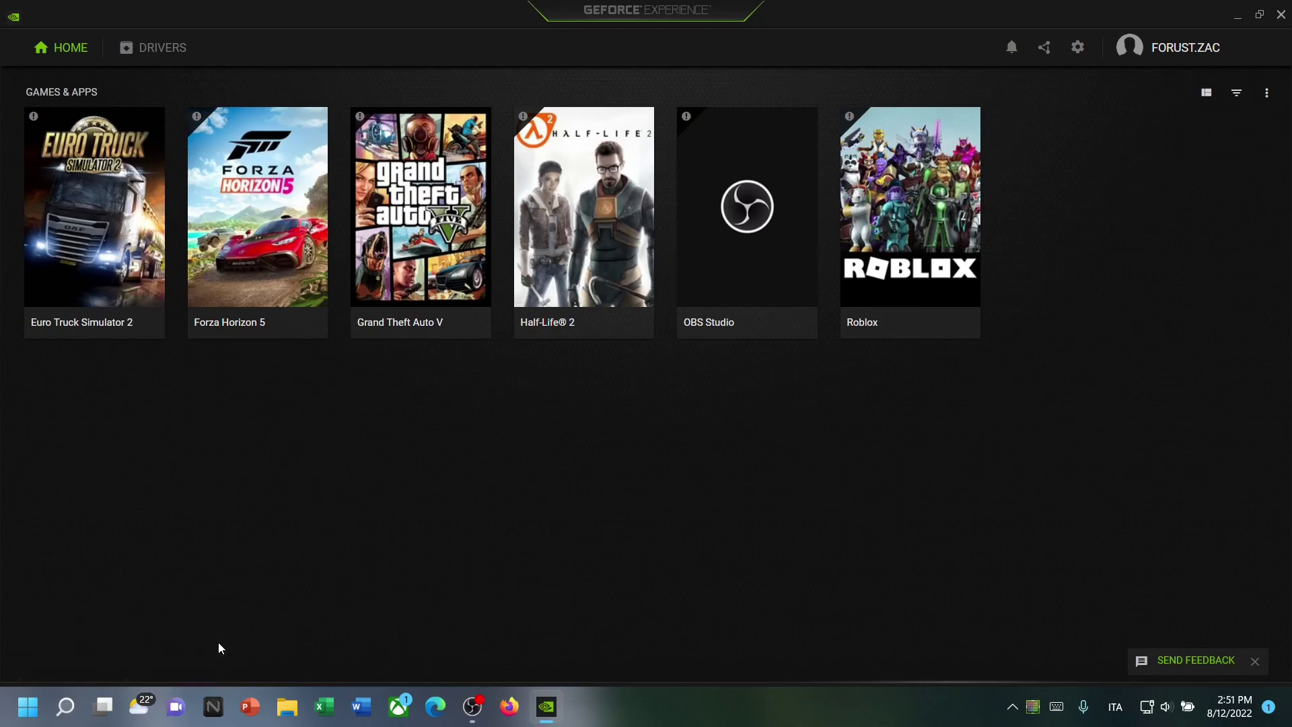
Download GeForce Game Ready Driver 516.94, dismissing the driver preferences hint, and start its express installation
click(154, 53)
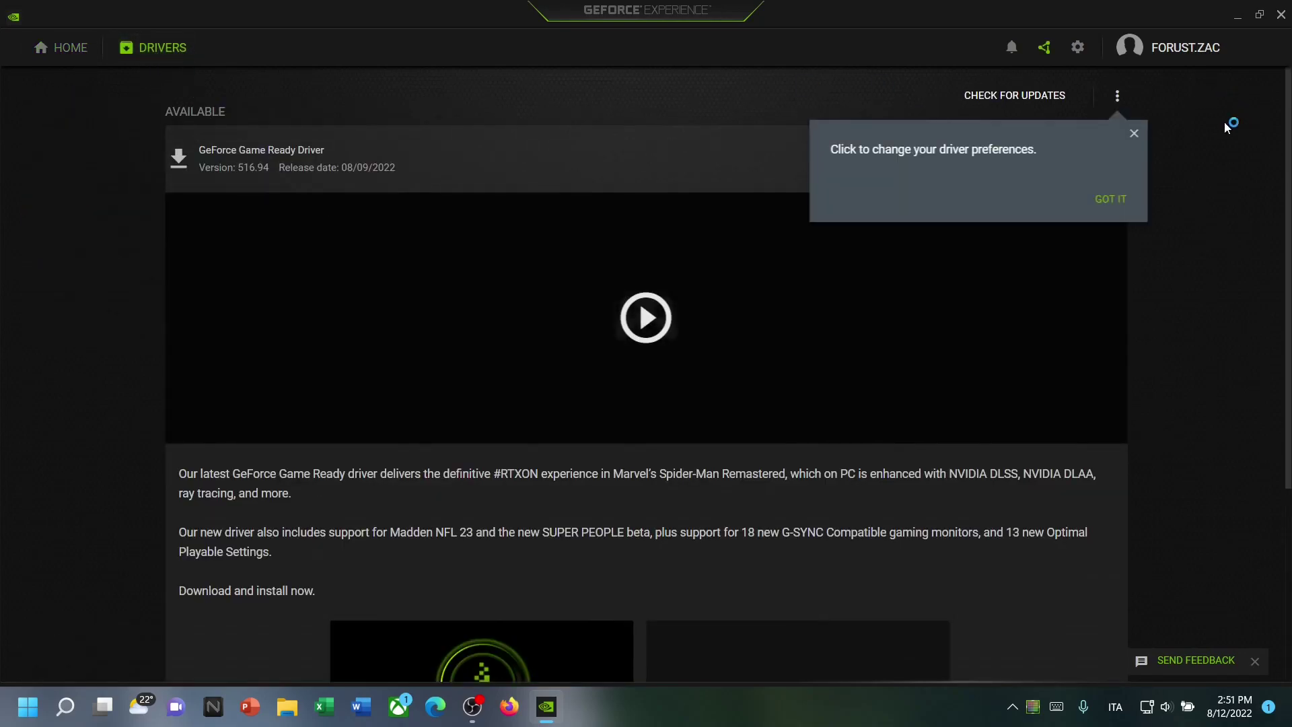
click(1135, 135)
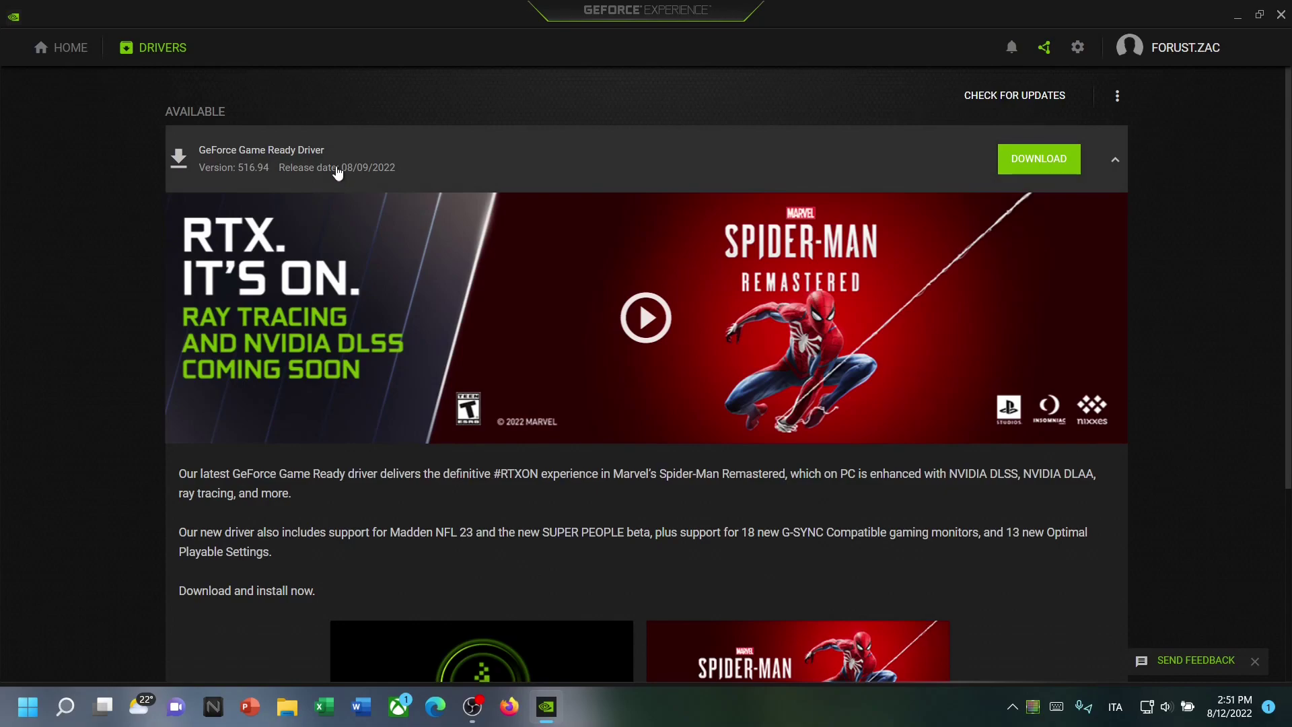
click(1042, 163)
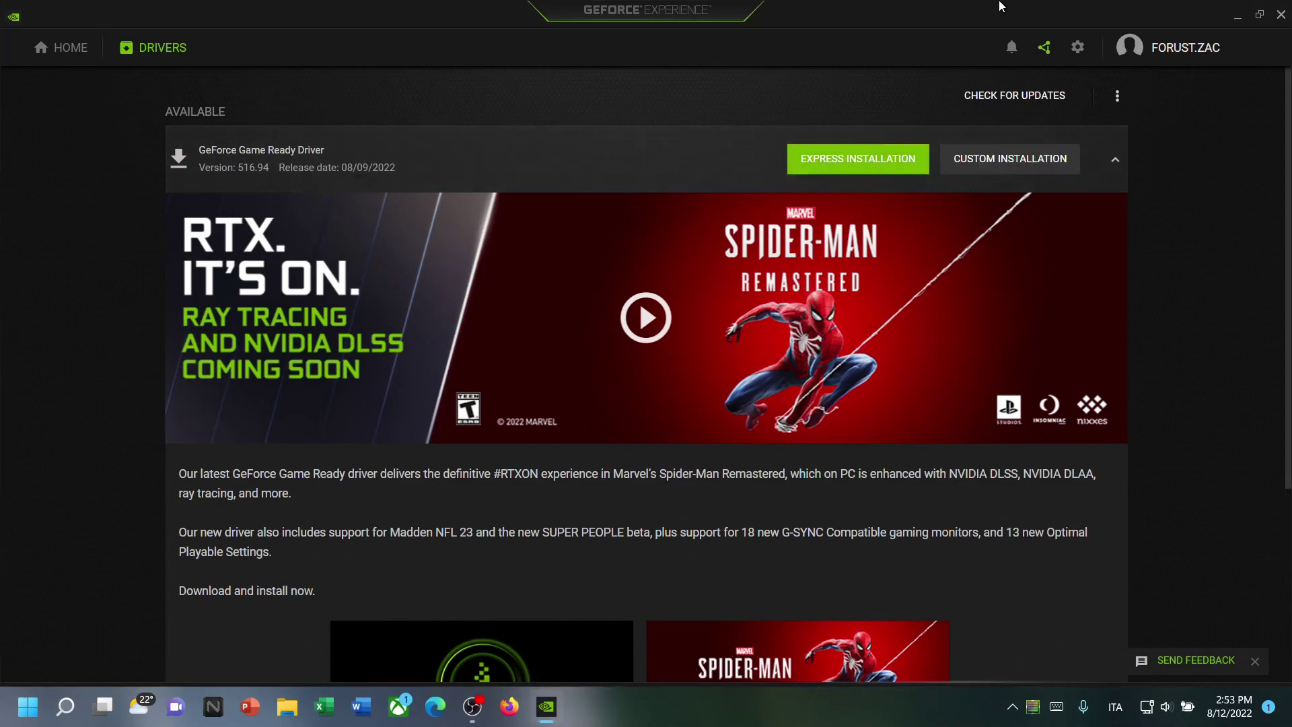
click(852, 158)
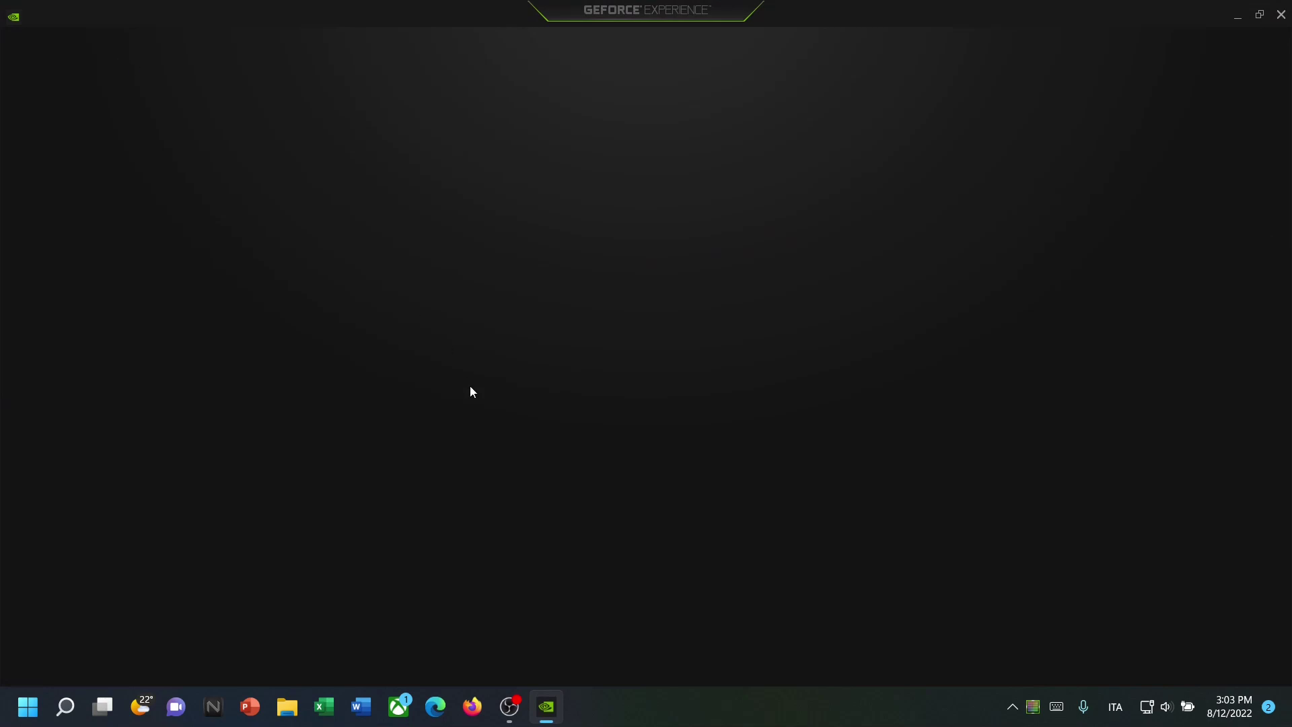
Check for further GeForce driver updates and close GeForce Experience
click(152, 48)
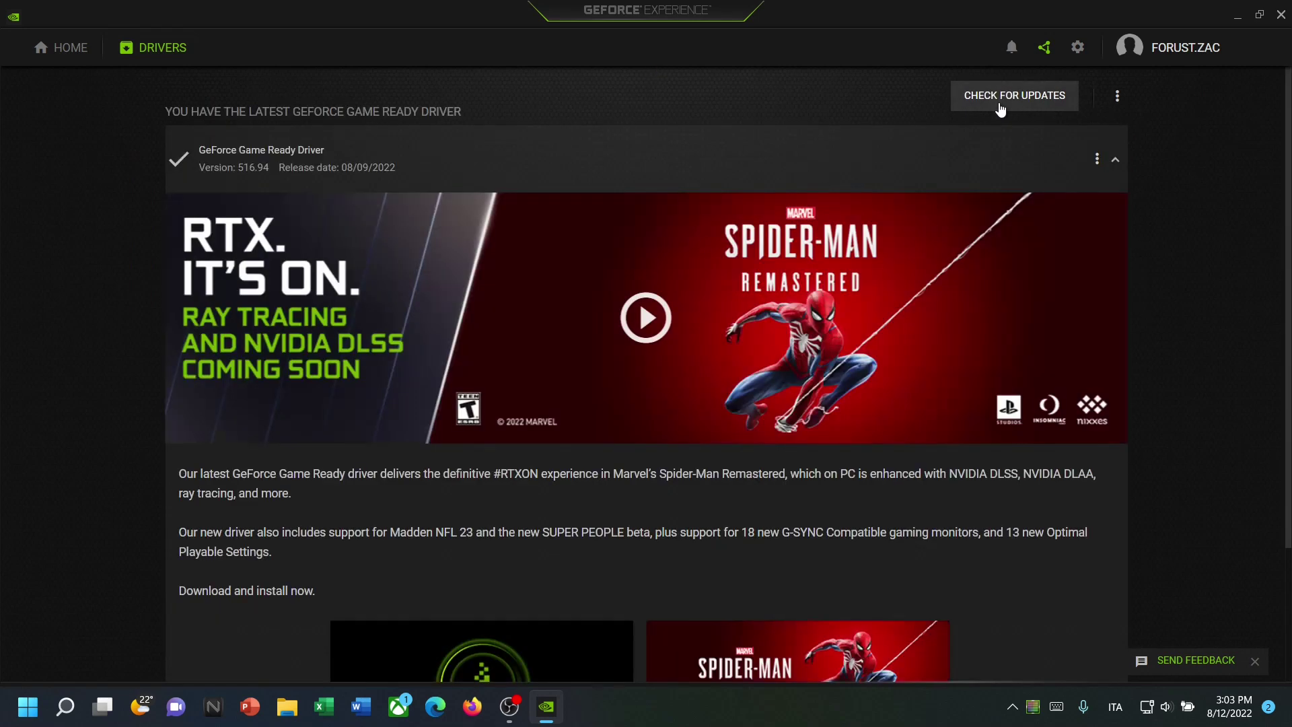
click(1000, 106)
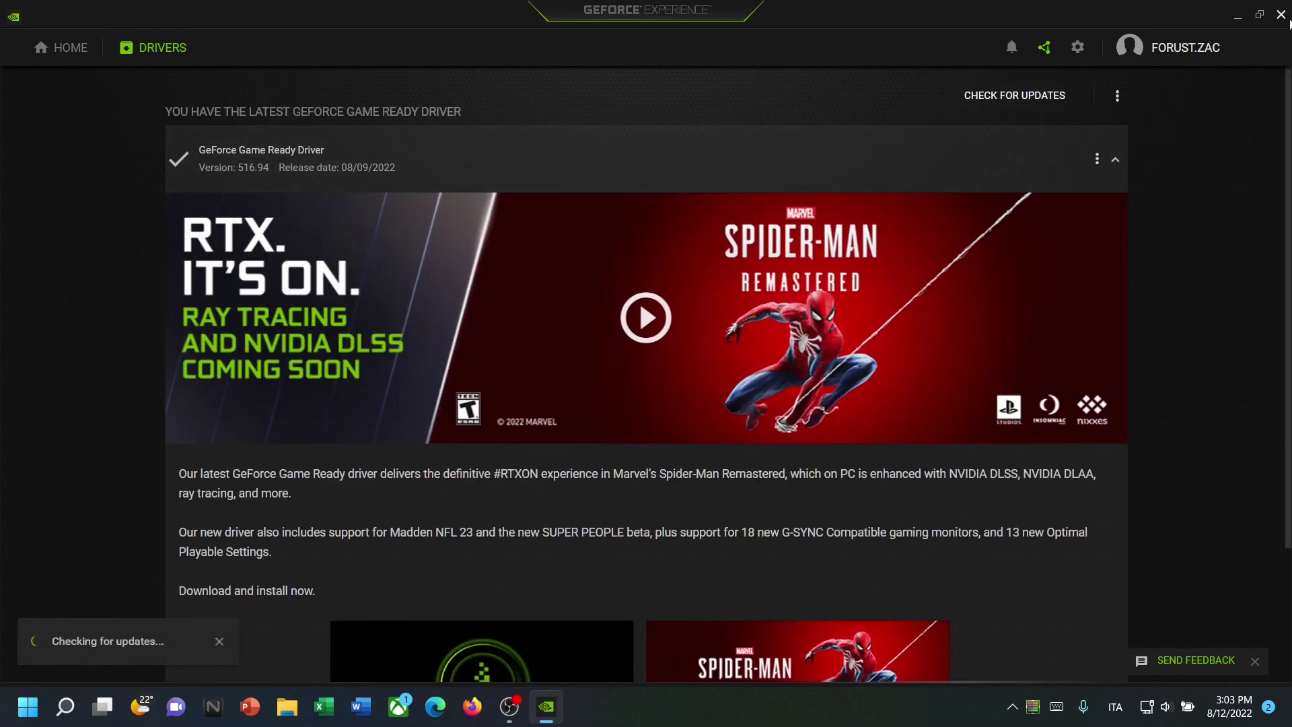
click(1276, 21)
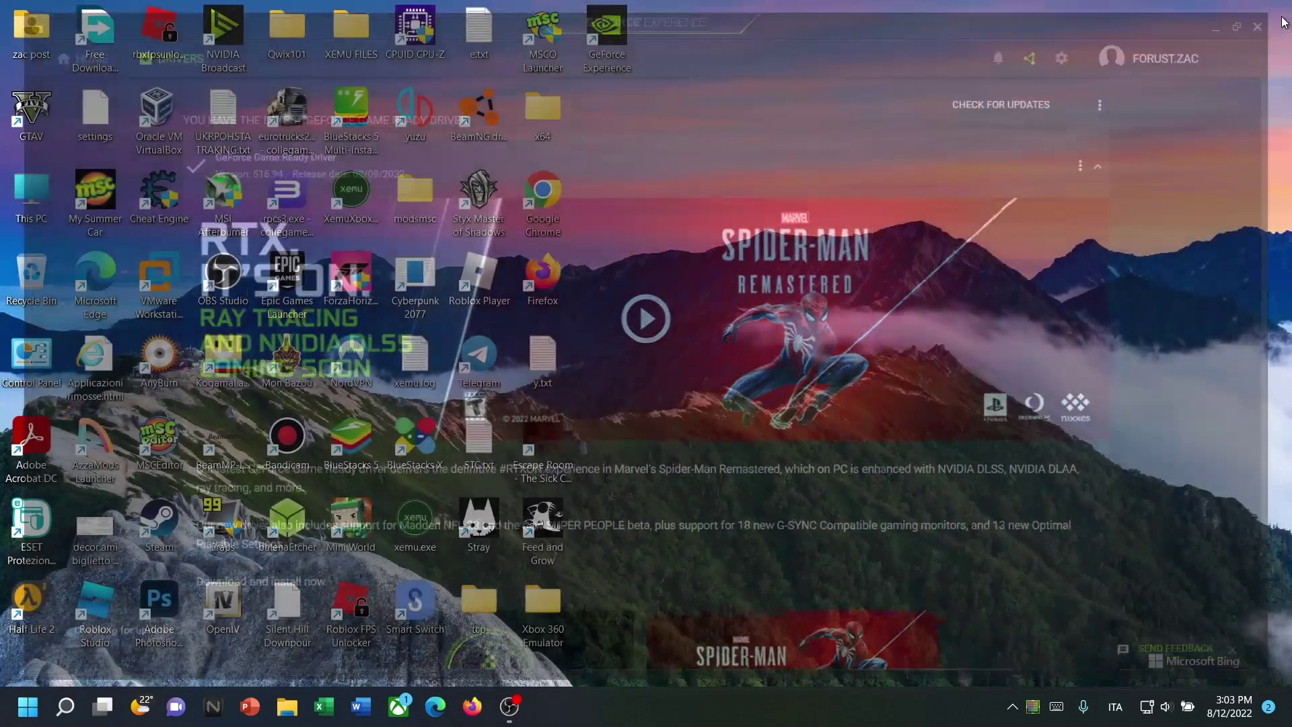
Find Intel Driver & Support Assistant through the Windows search and open it
click(65, 706)
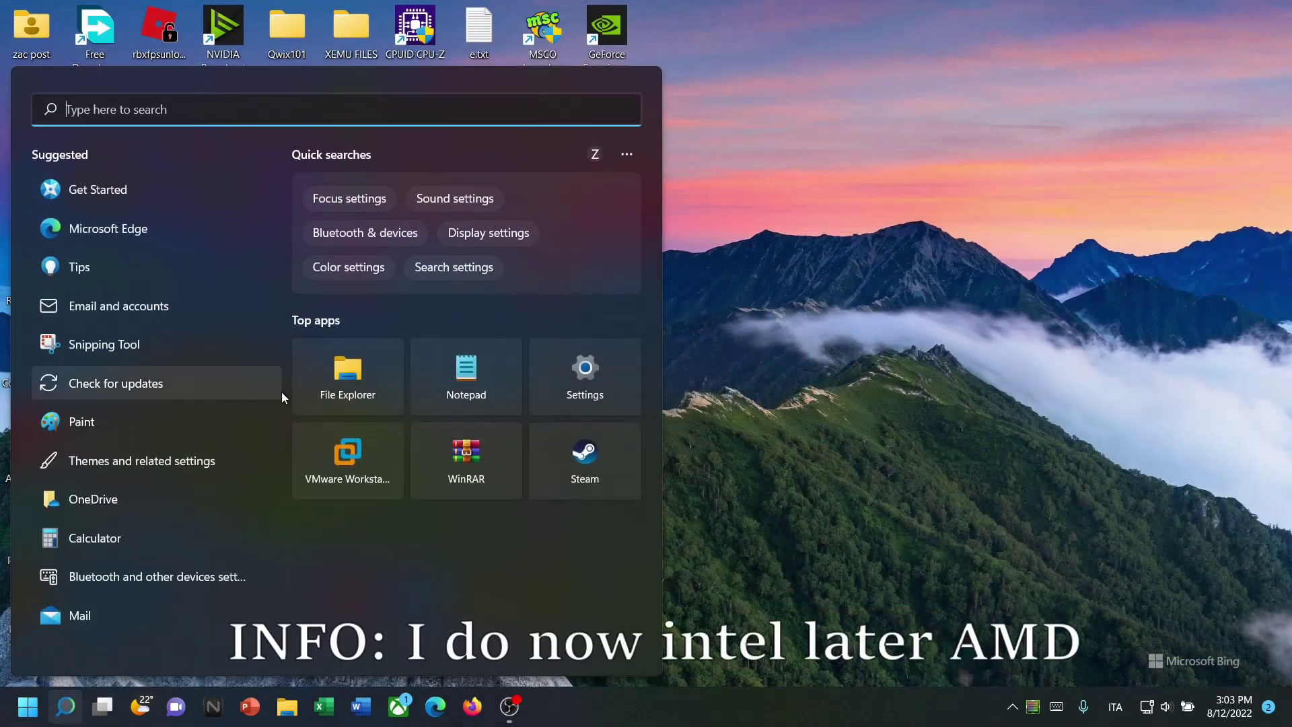
text(intel)
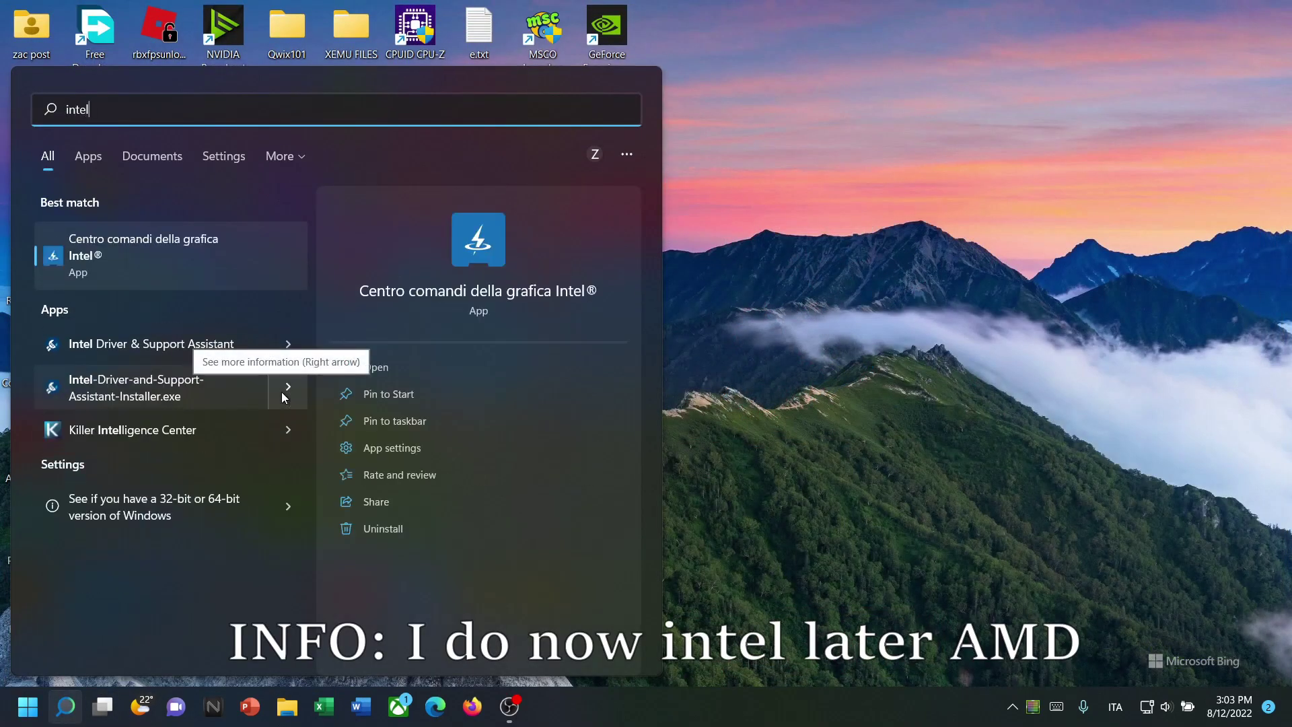
text( driver)
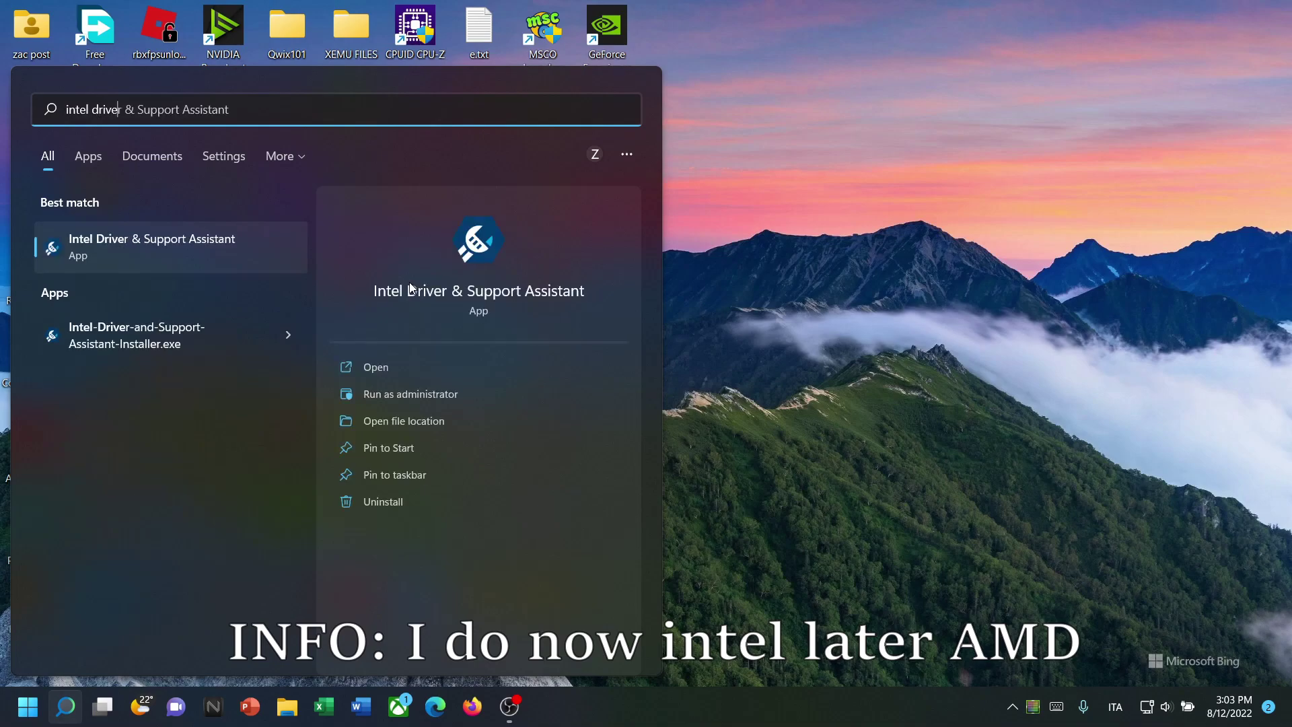
click(429, 372)
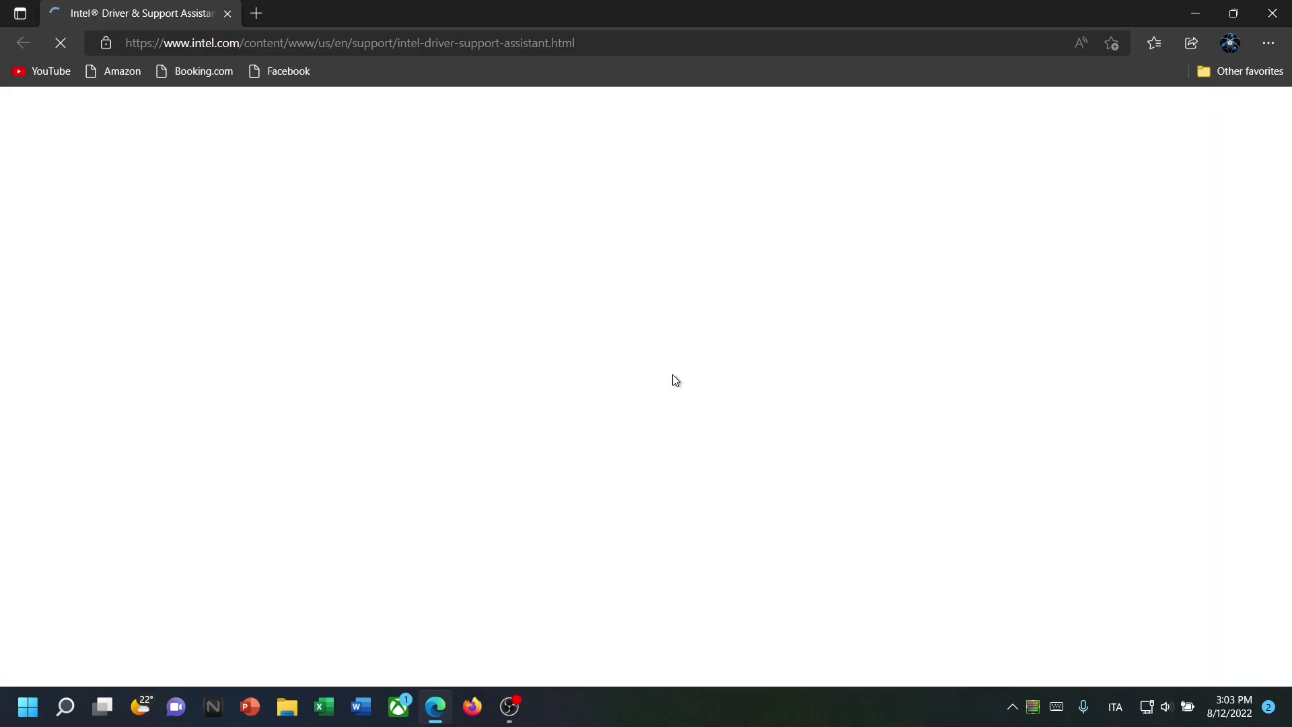
Check the Intel Driver & Support Assistant page for available driver updates
scroll(660, 456, down, 2)
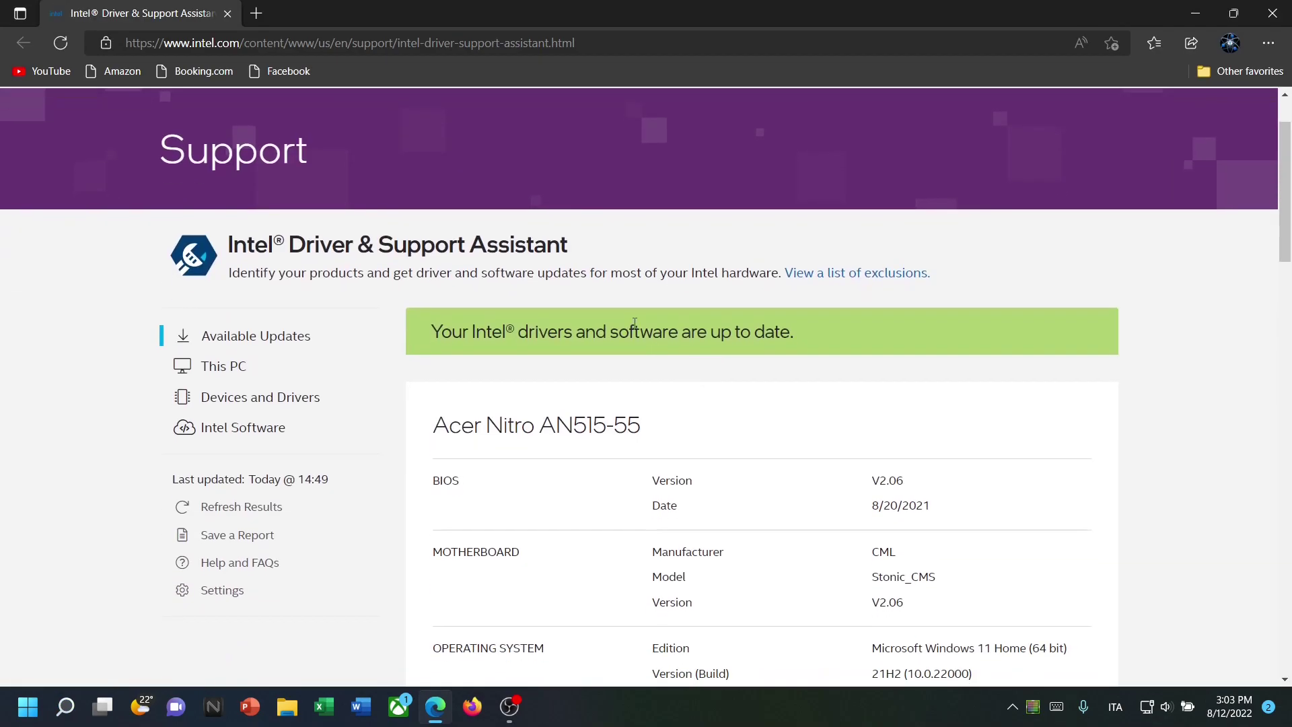
drag(517, 331, 1024, 329)
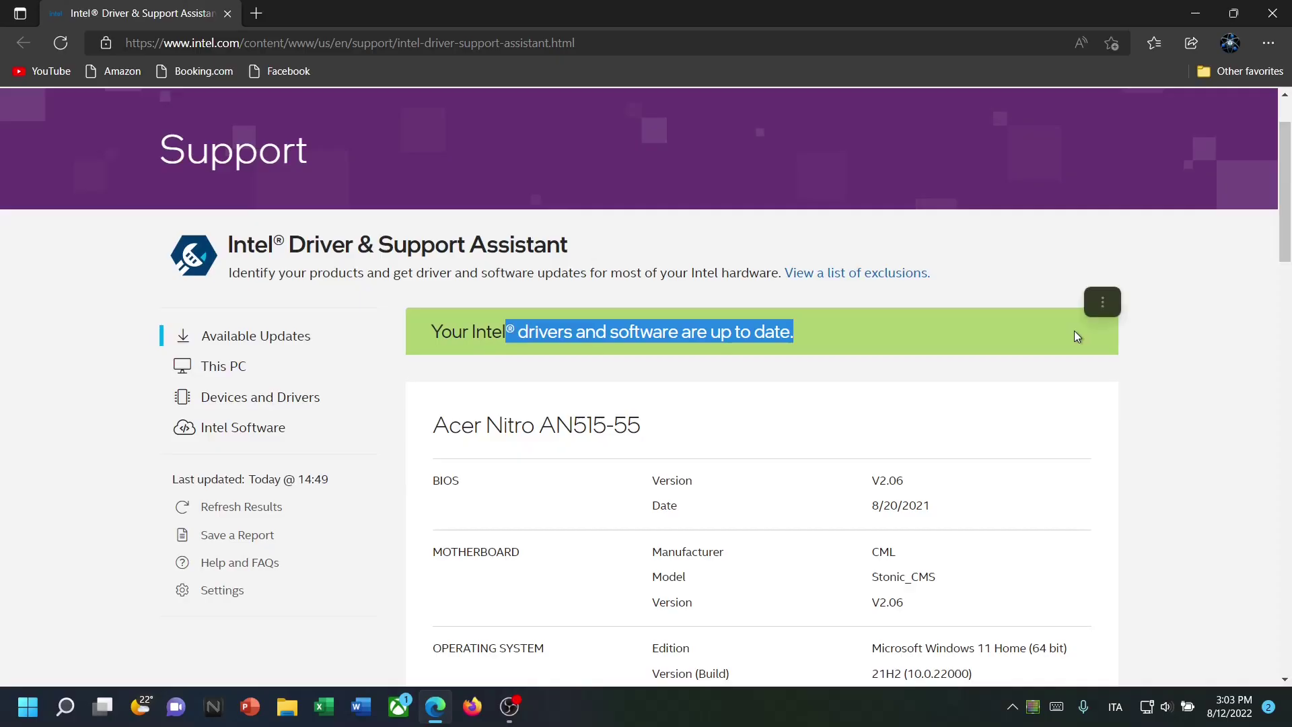
click(1020, 446)
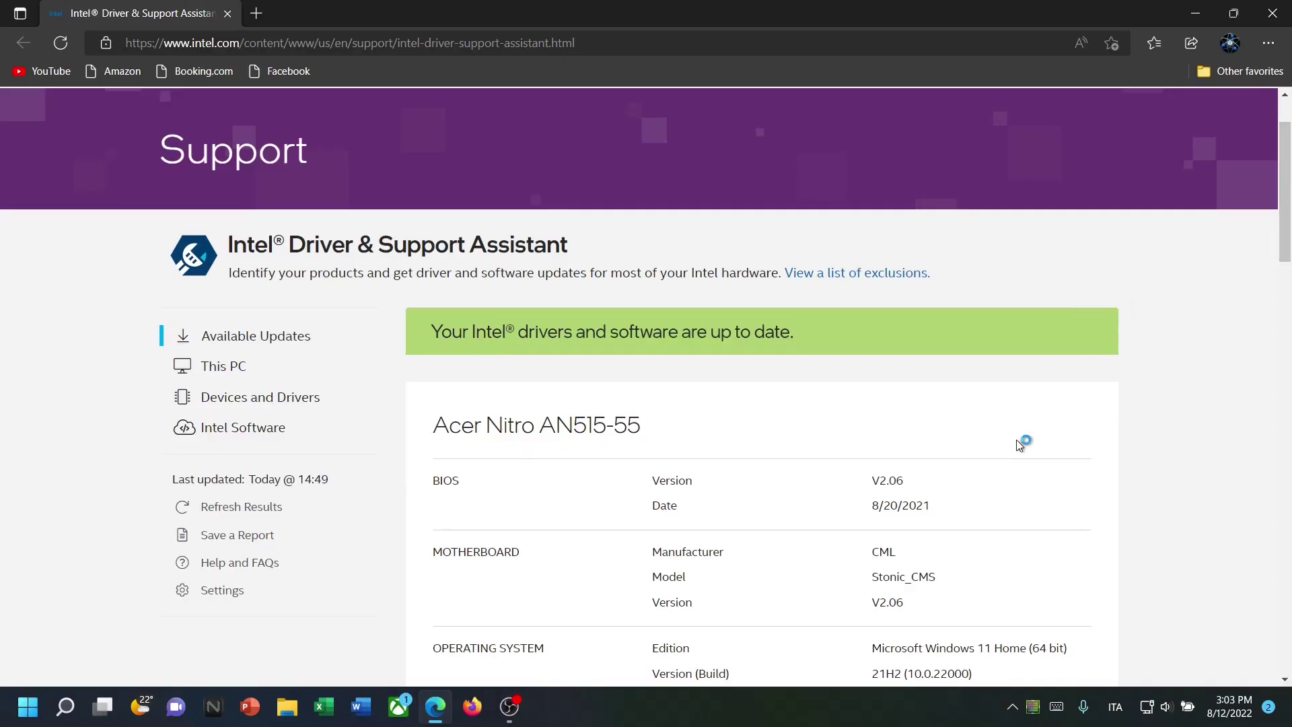
Replace the Intel page with a new browser tab and load amd.com there
click(256, 13)
click(228, 13)
text(amd.com)
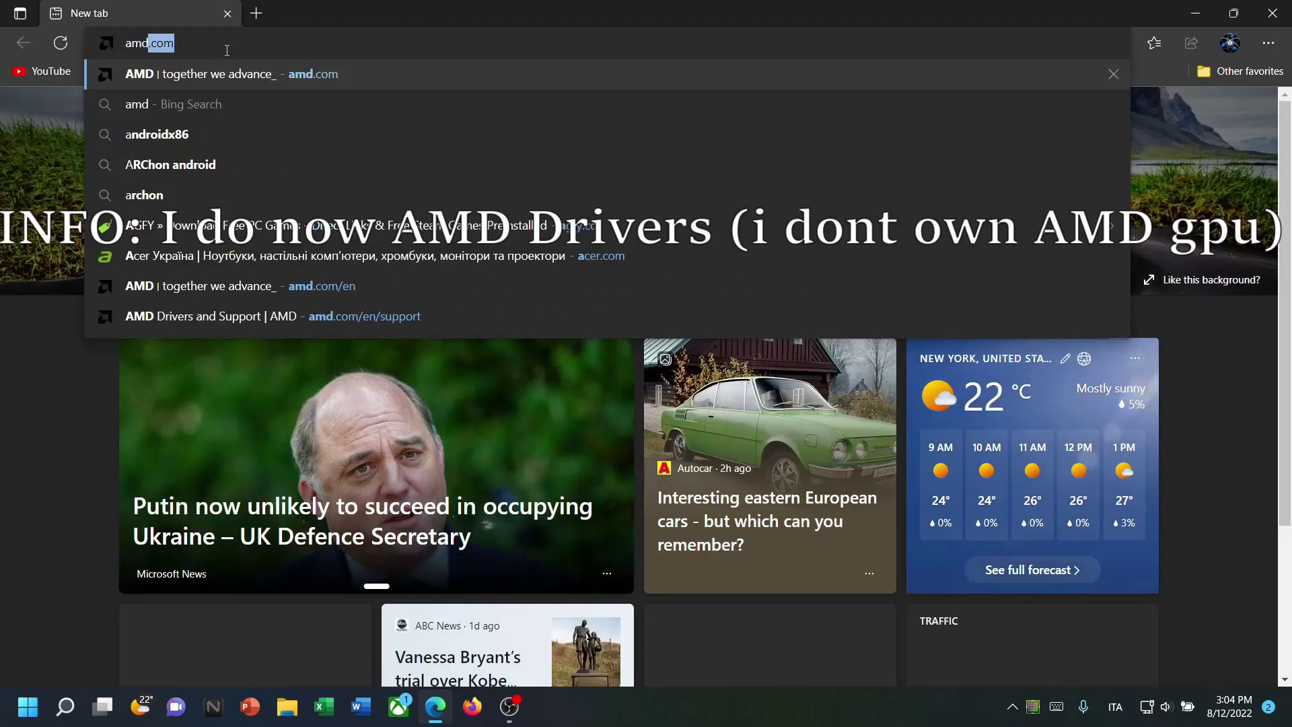
key(Return)
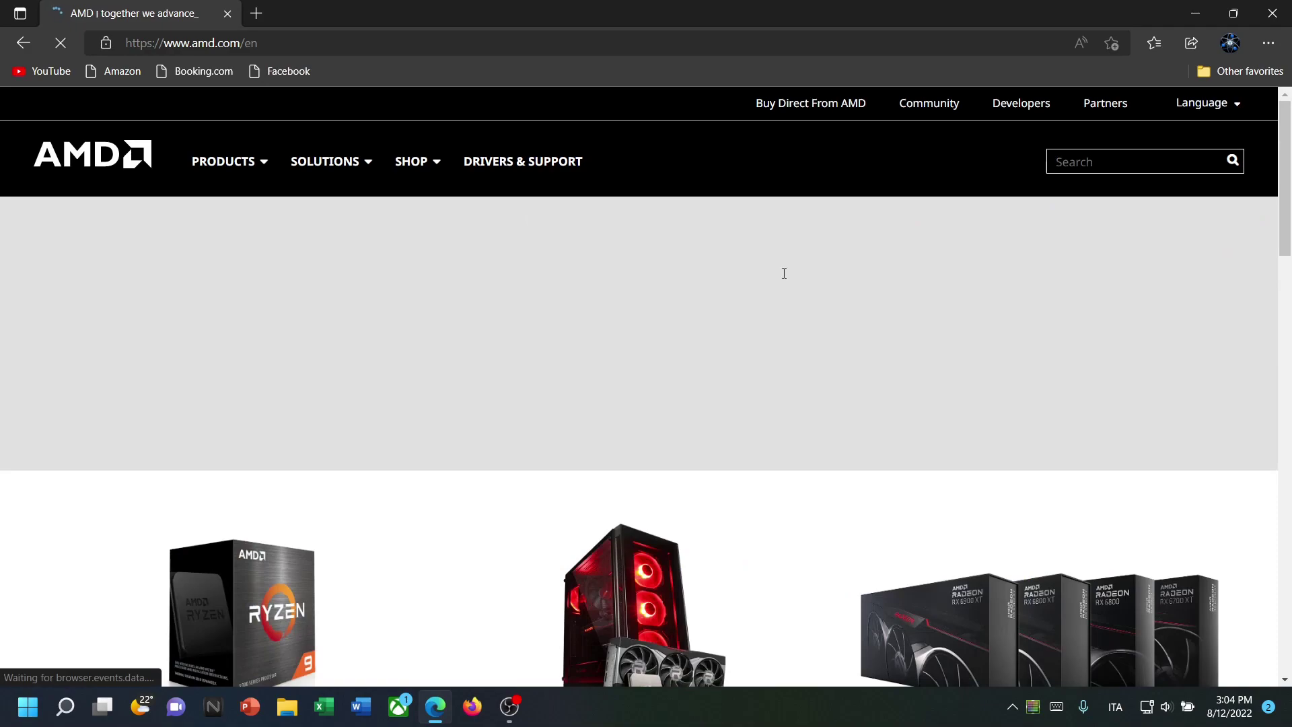
scroll(782, 273, down, 10)
scroll(10, 318, up, 6)
scroll(10, 318, up, 5)
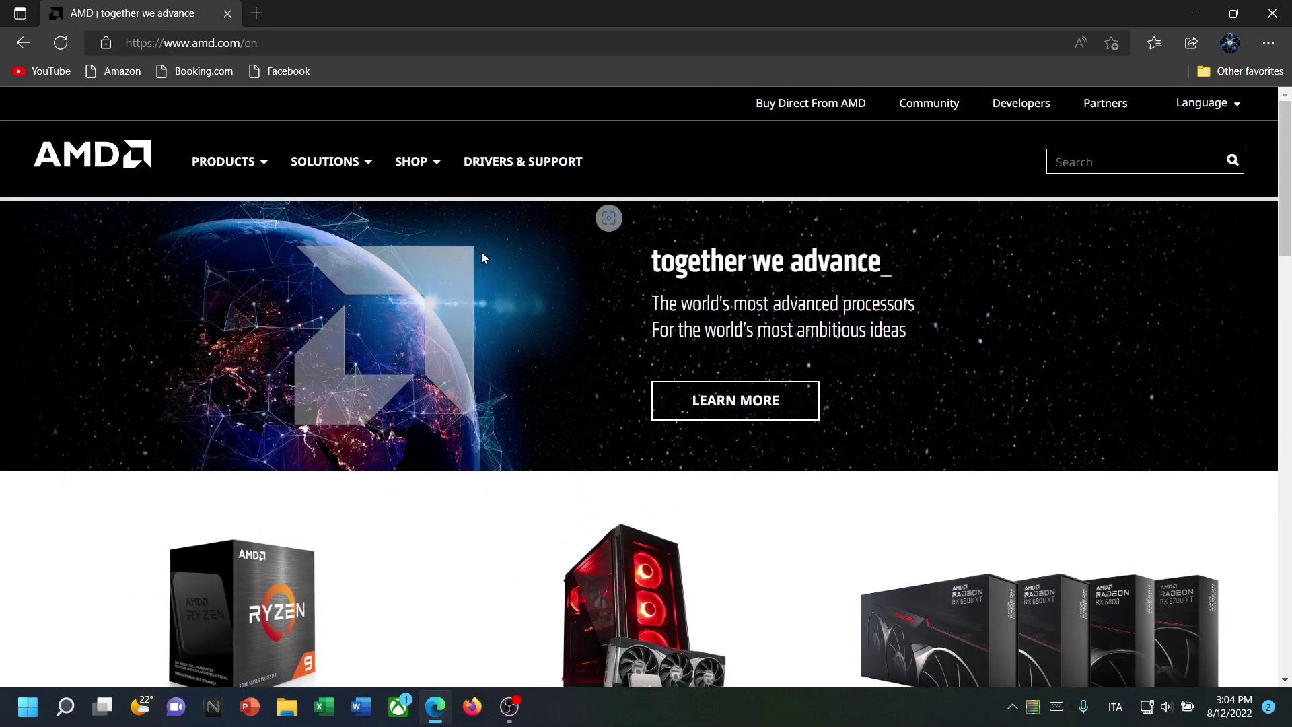
Go to AMD Drivers and Support and download the Auto-Detect and Install tool for Windows 10/11
click(524, 170)
drag(234, 331, 641, 356)
drag(149, 343, 512, 377)
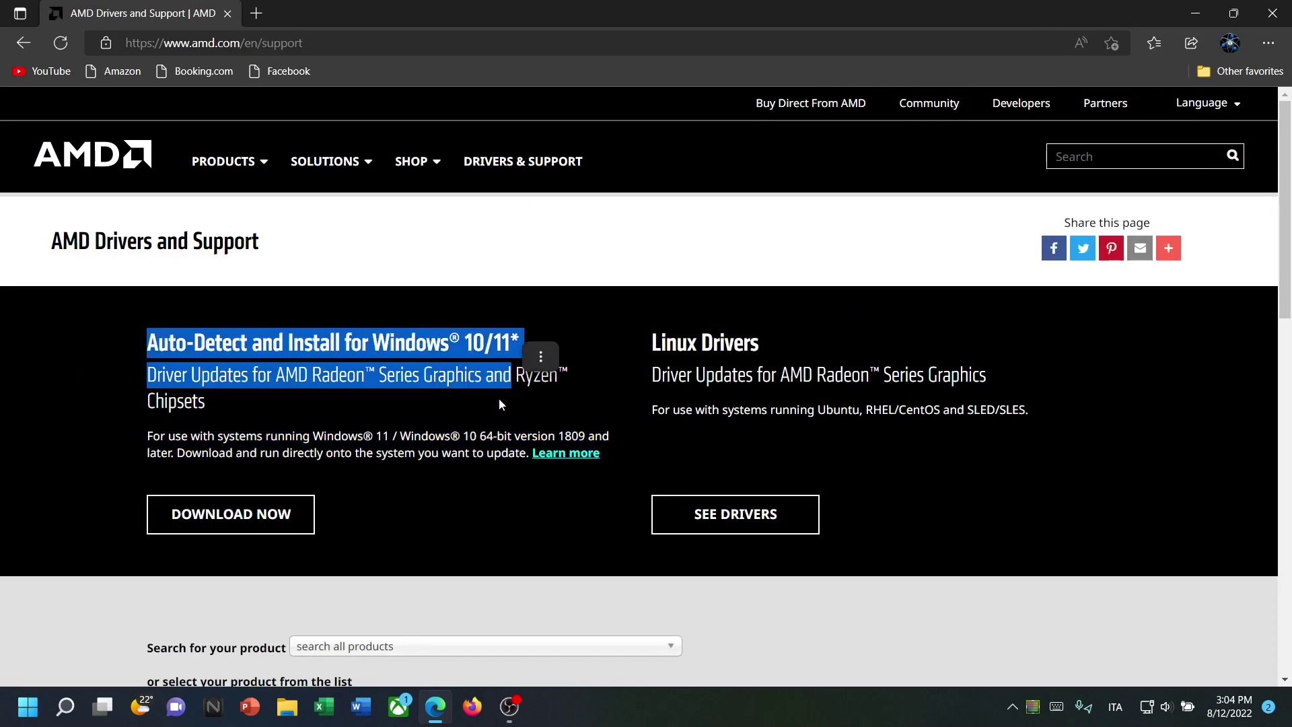
click(499, 403)
drag(404, 402, 237, 382)
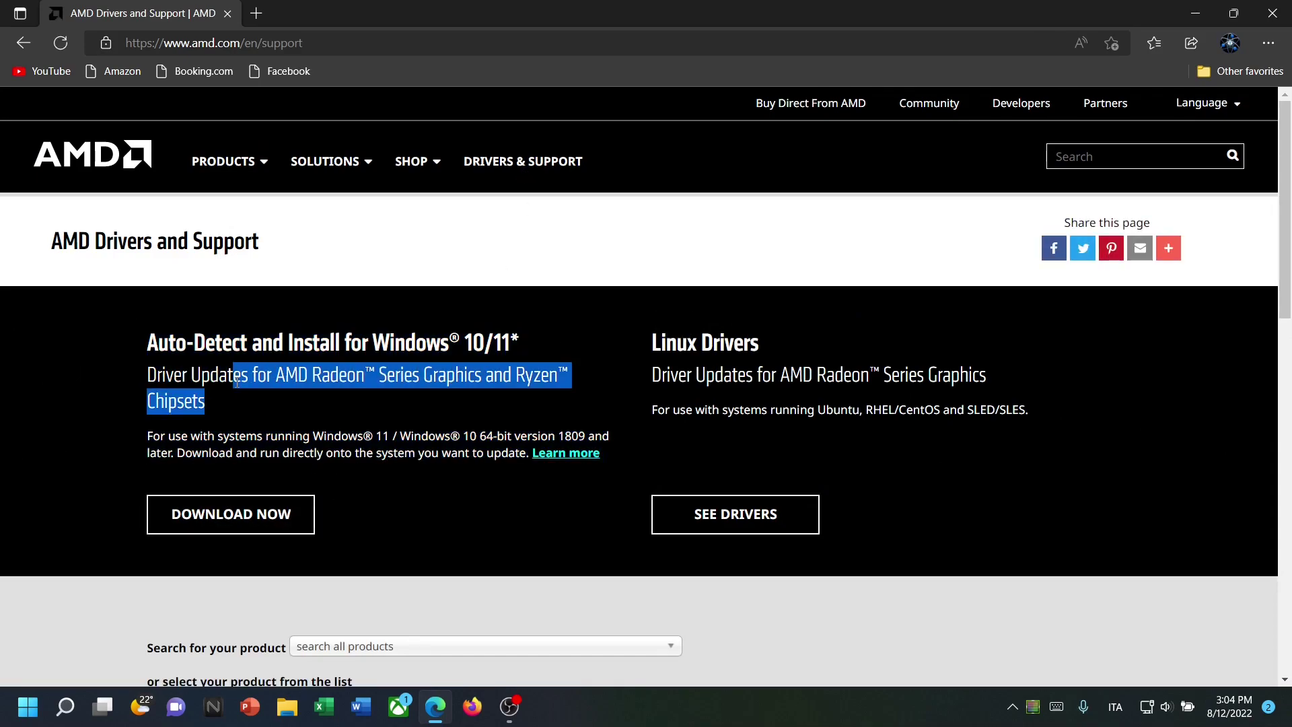
click(289, 513)
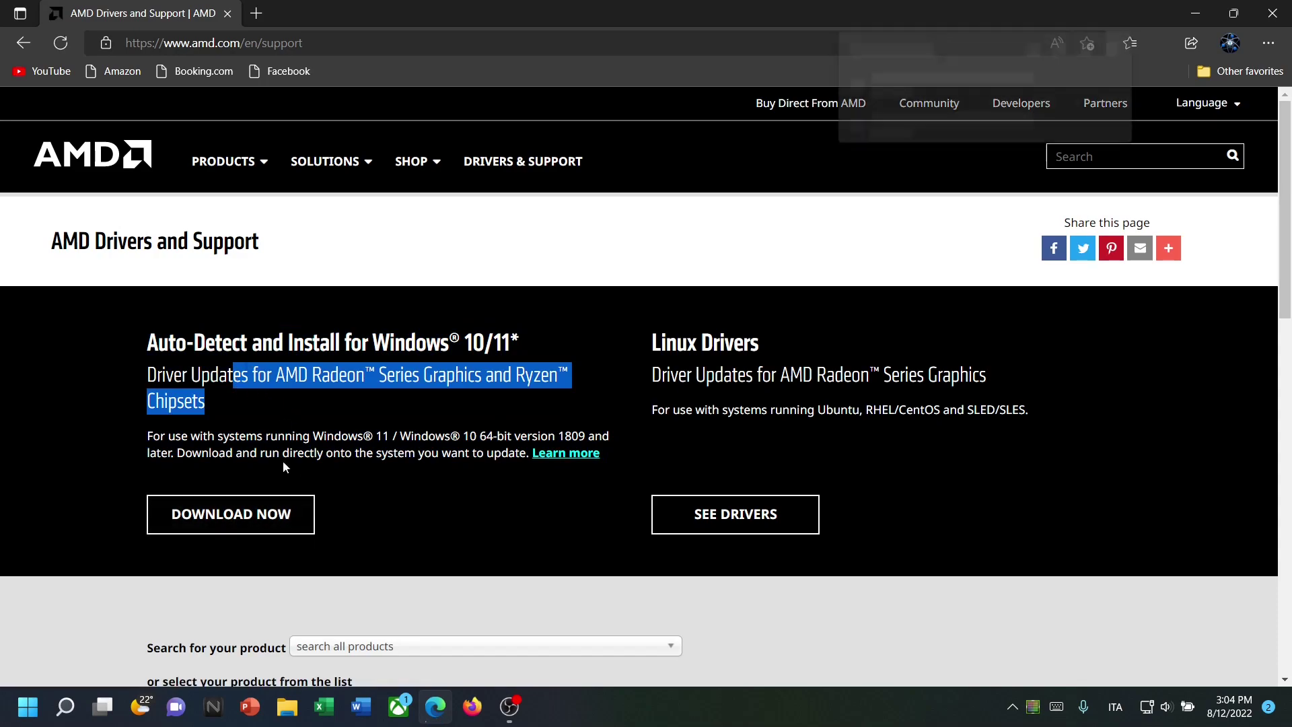
Look up drivers for Graphics, AMD Radeon RX 6000 Series, RX 6800 Series, and dismiss the AMD survey
scroll(200, 326, down, 4)
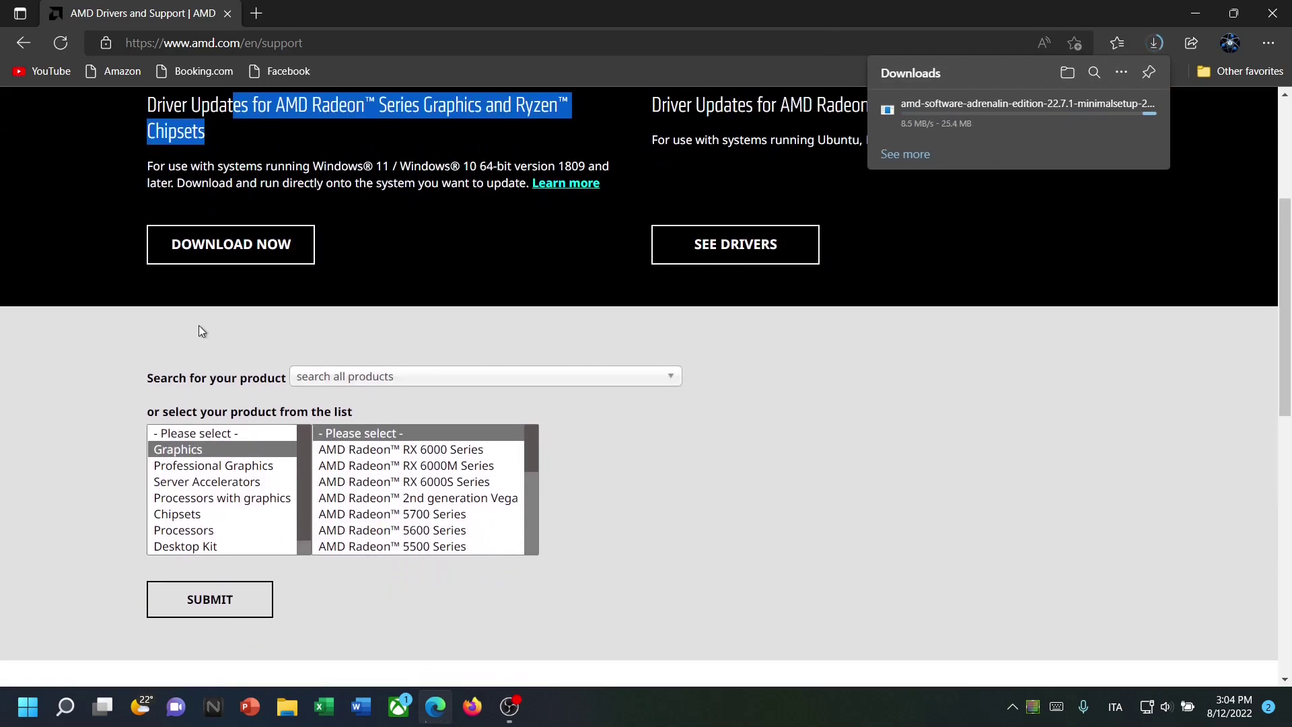
click(206, 482)
click(177, 513)
click(204, 497)
click(211, 449)
click(455, 450)
click(588, 466)
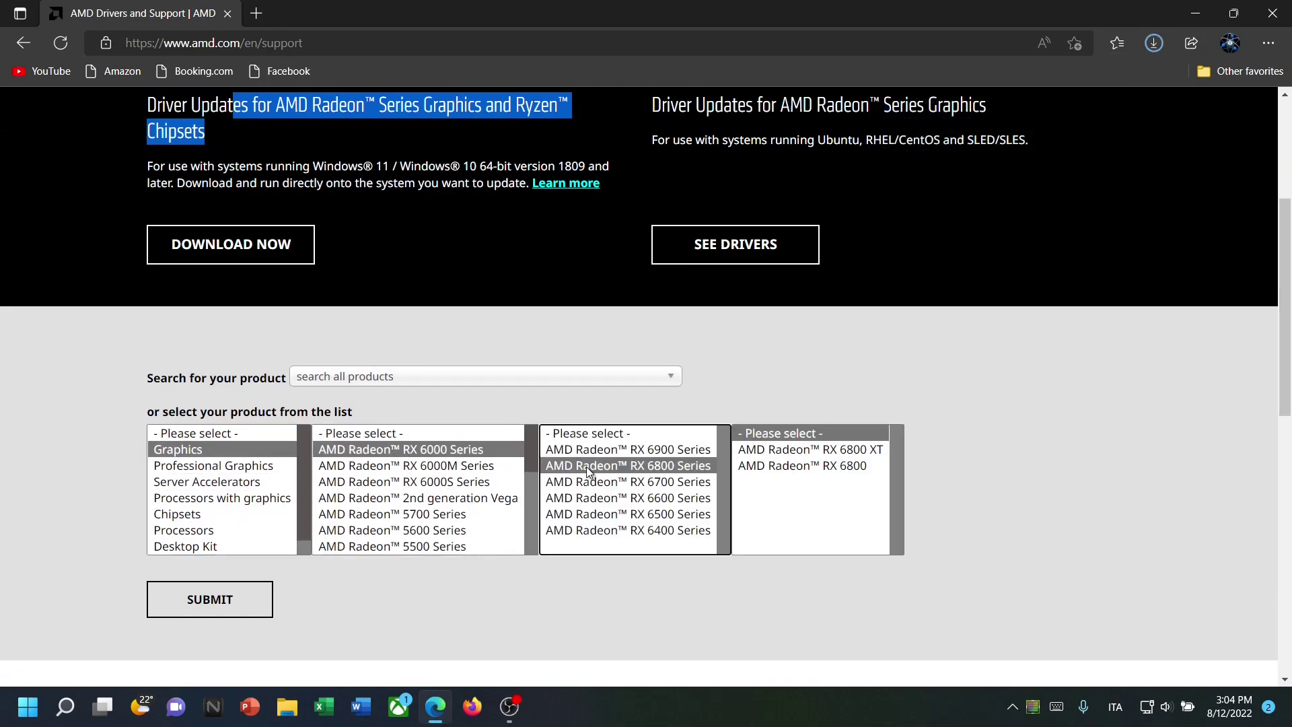
click(776, 441)
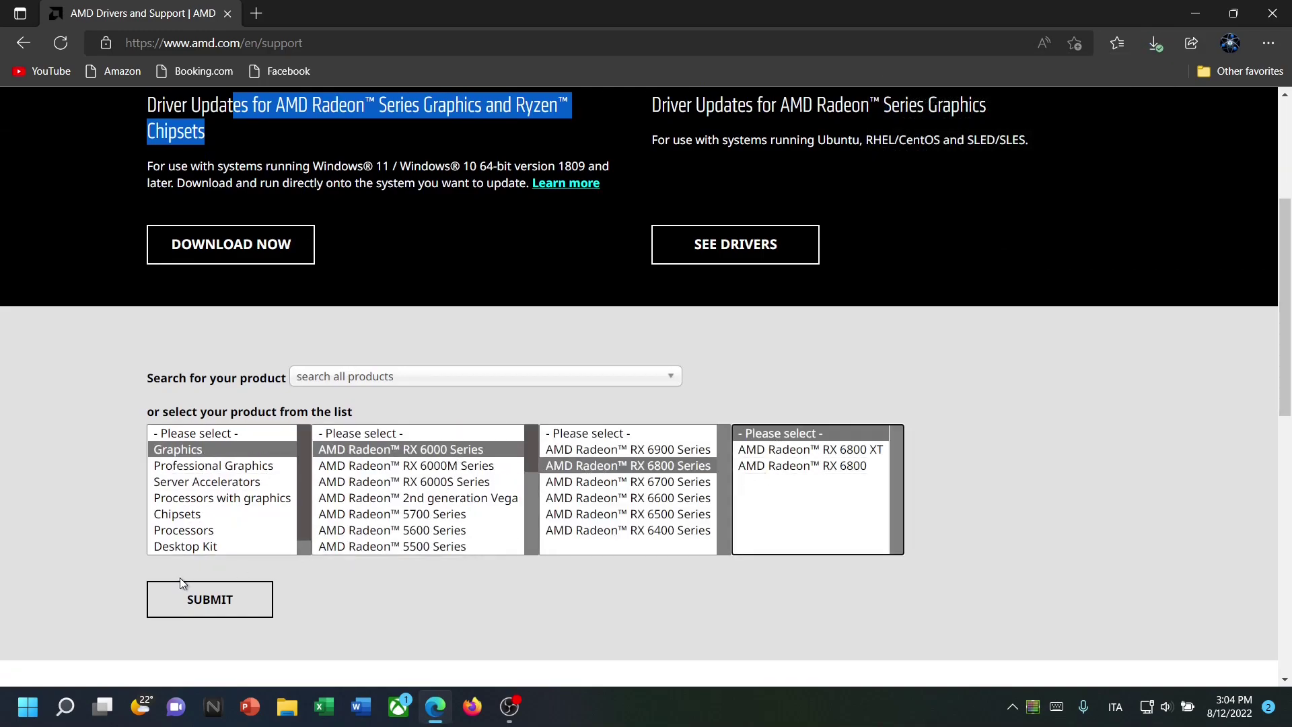
click(201, 597)
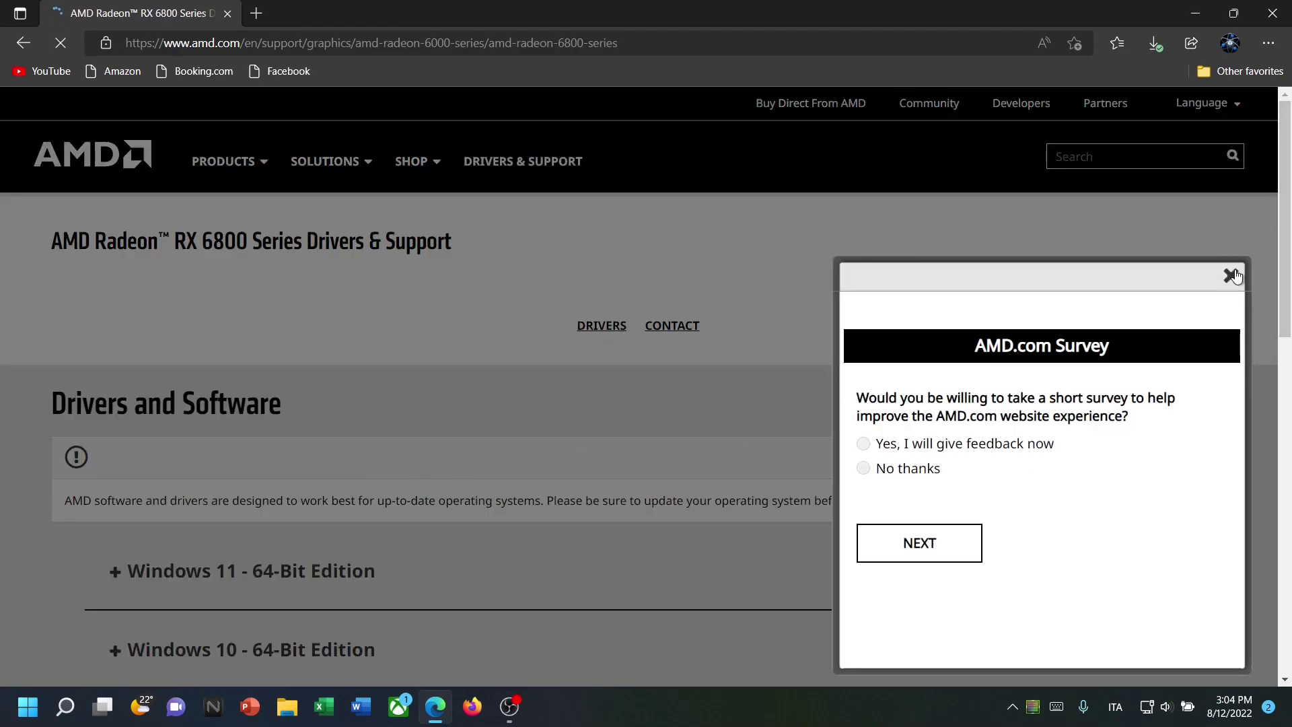
click(1230, 276)
Run the downloaded AMD Software Adrenalin Edition 22.7.1 minimal setup and install it to the default folder
click(1155, 43)
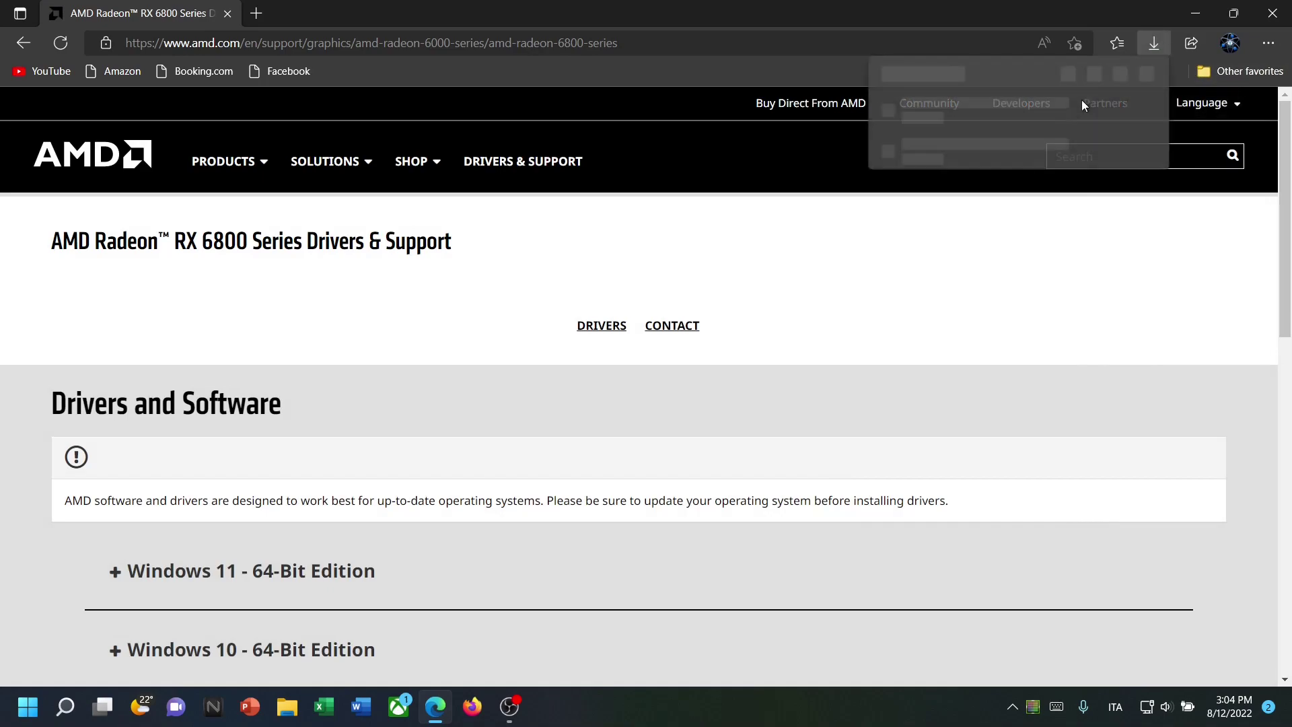
click(952, 119)
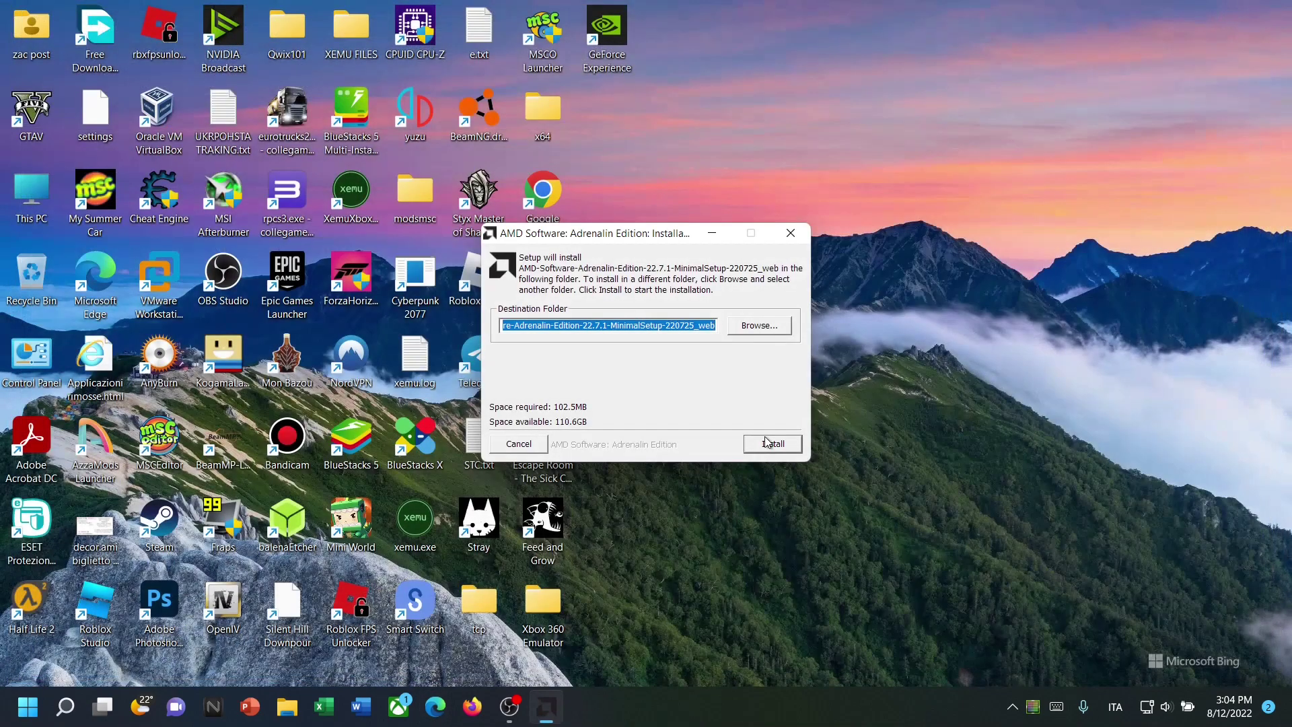
click(768, 442)
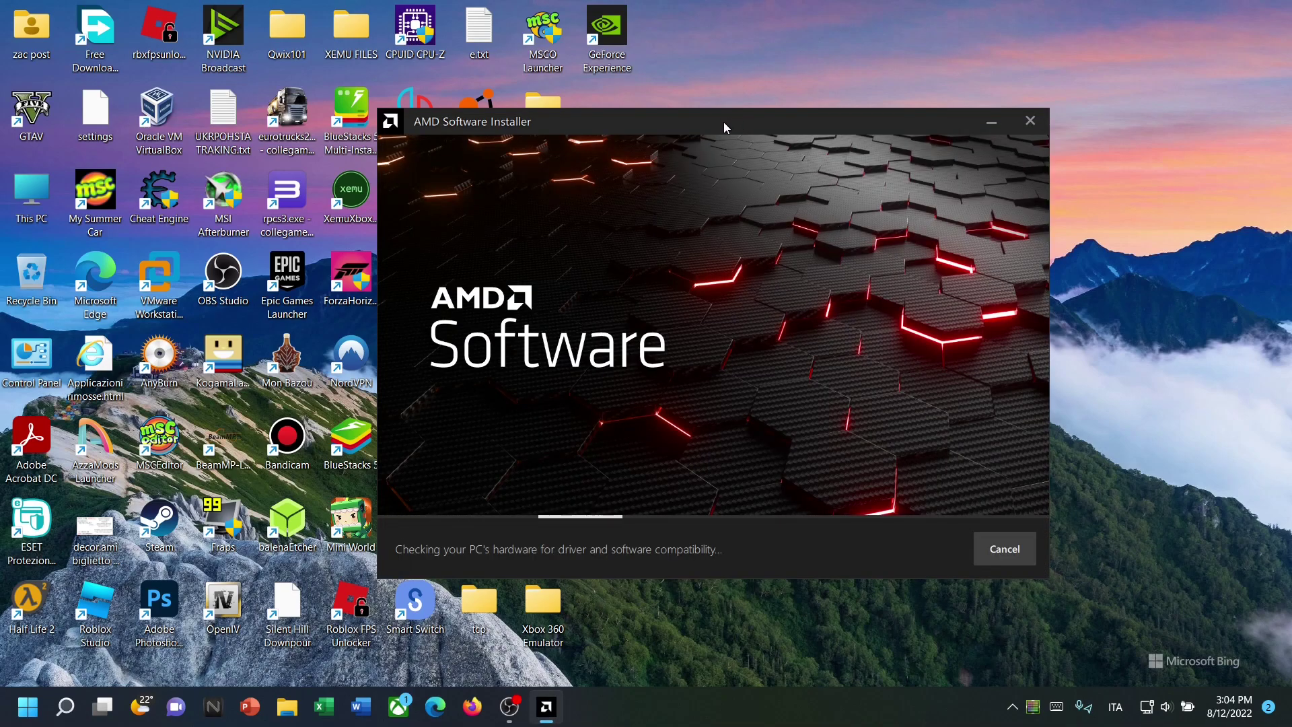
drag(724, 120, 652, 103)
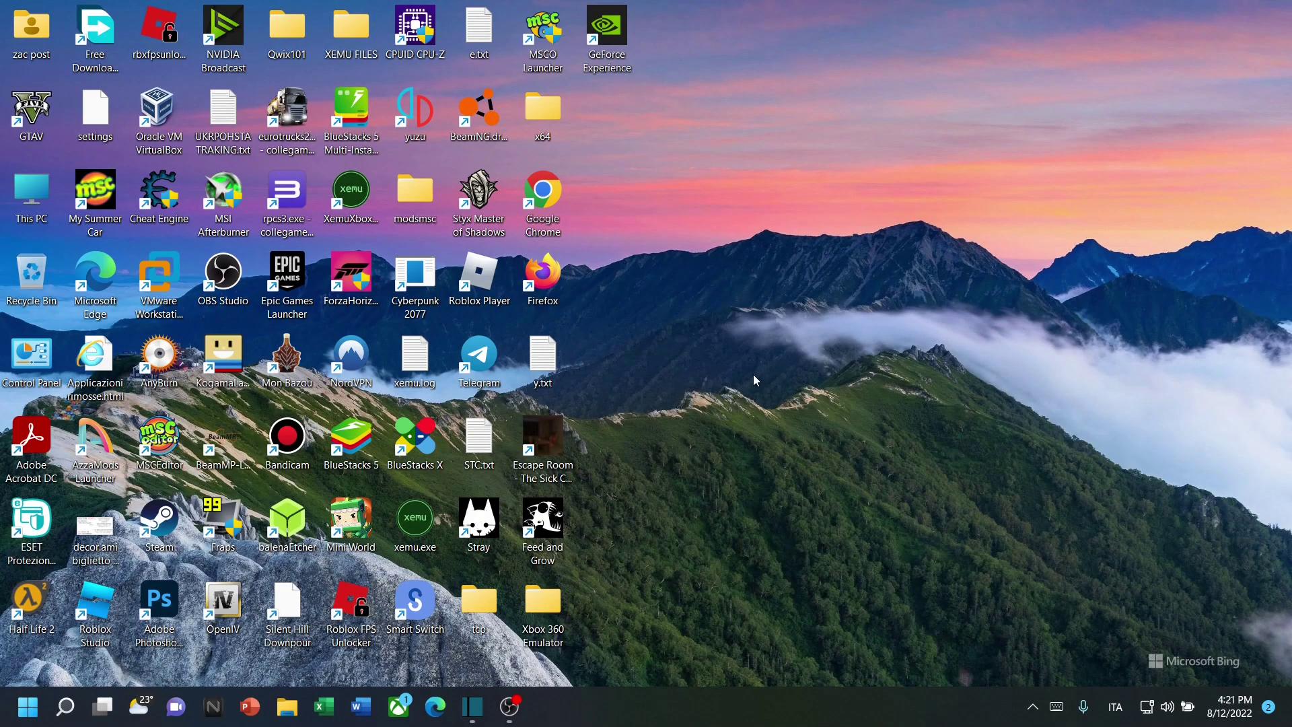
Open Windows Update in the Windows Settings and check for updates
key(super)
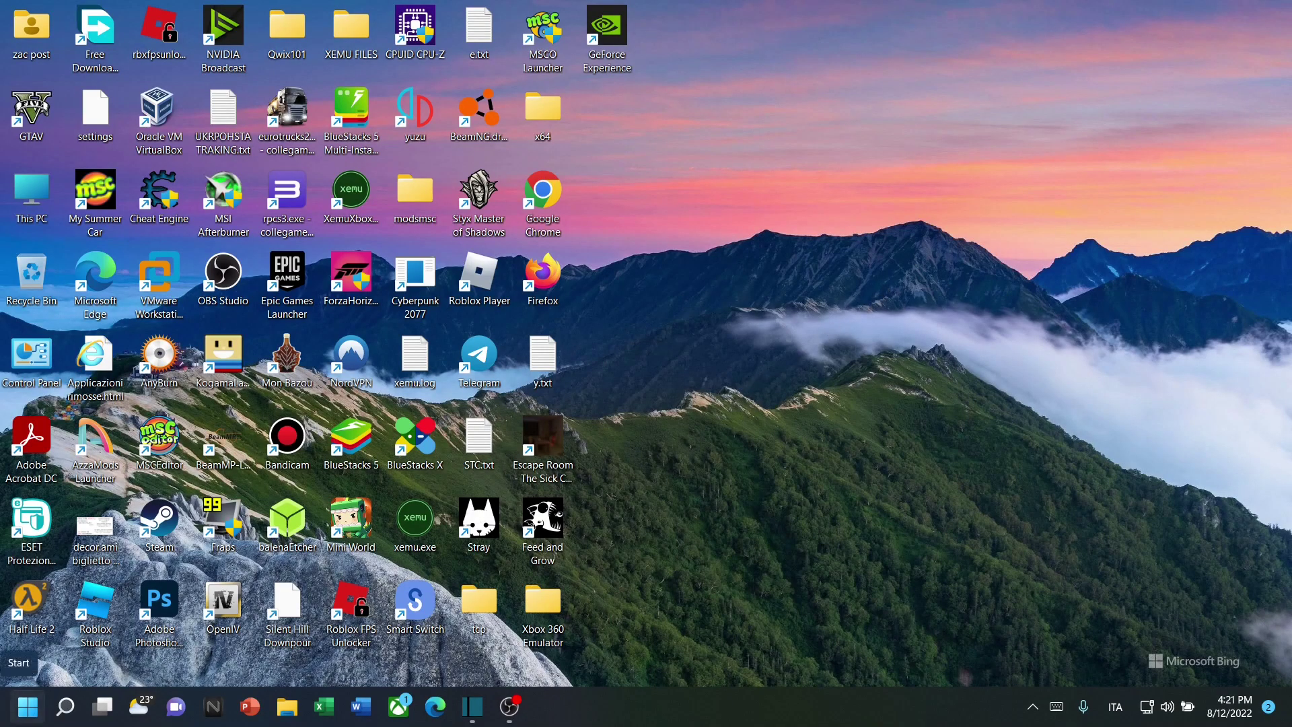
key(super+i)
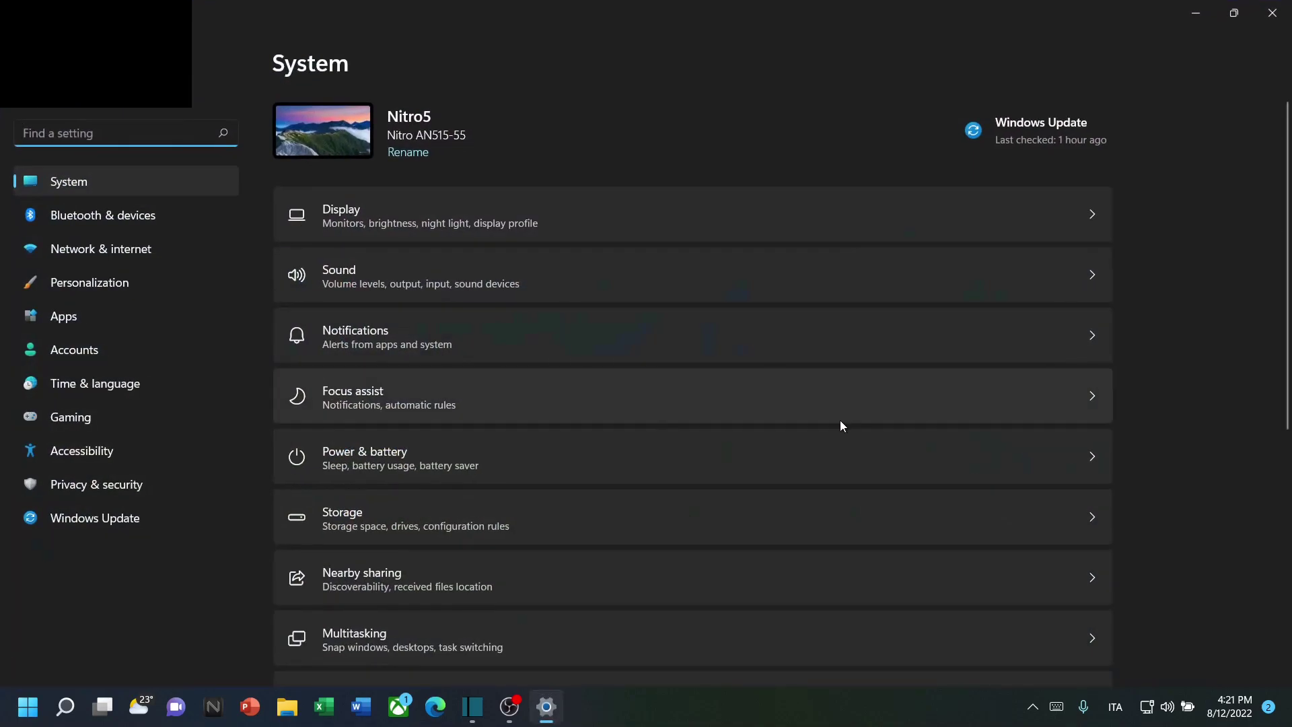
click(173, 524)
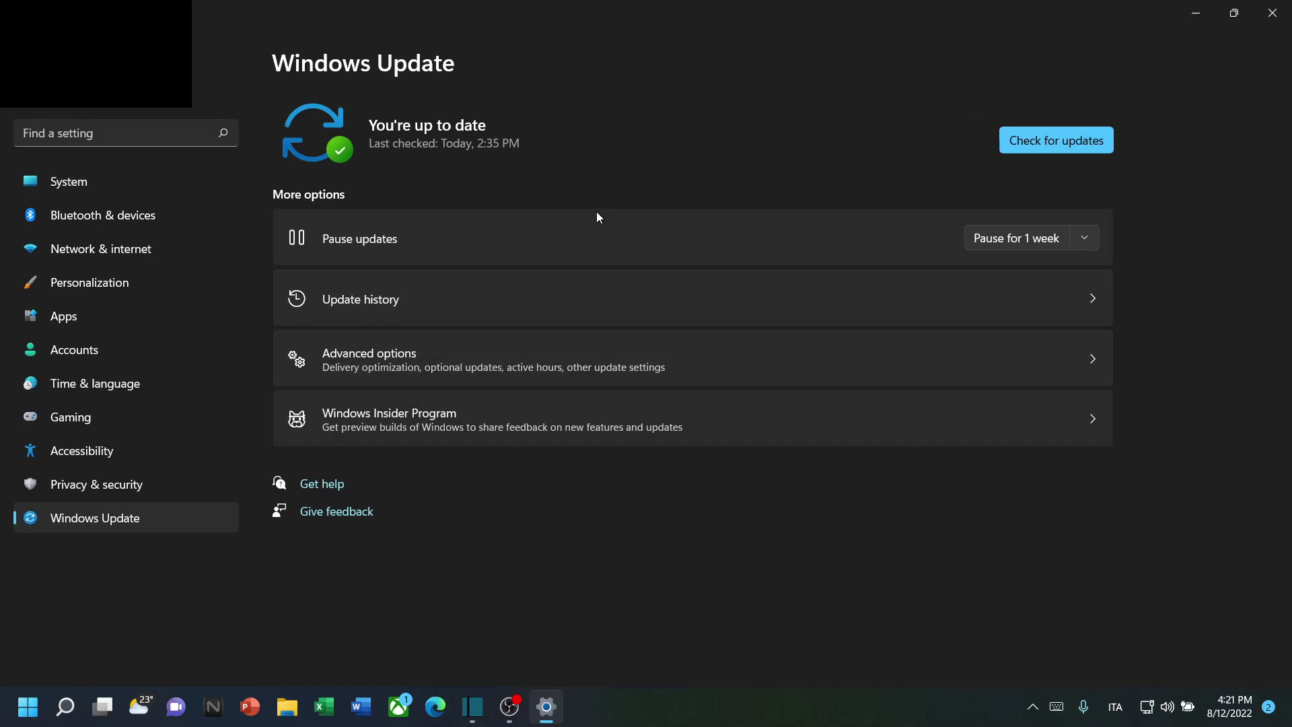
click(1048, 144)
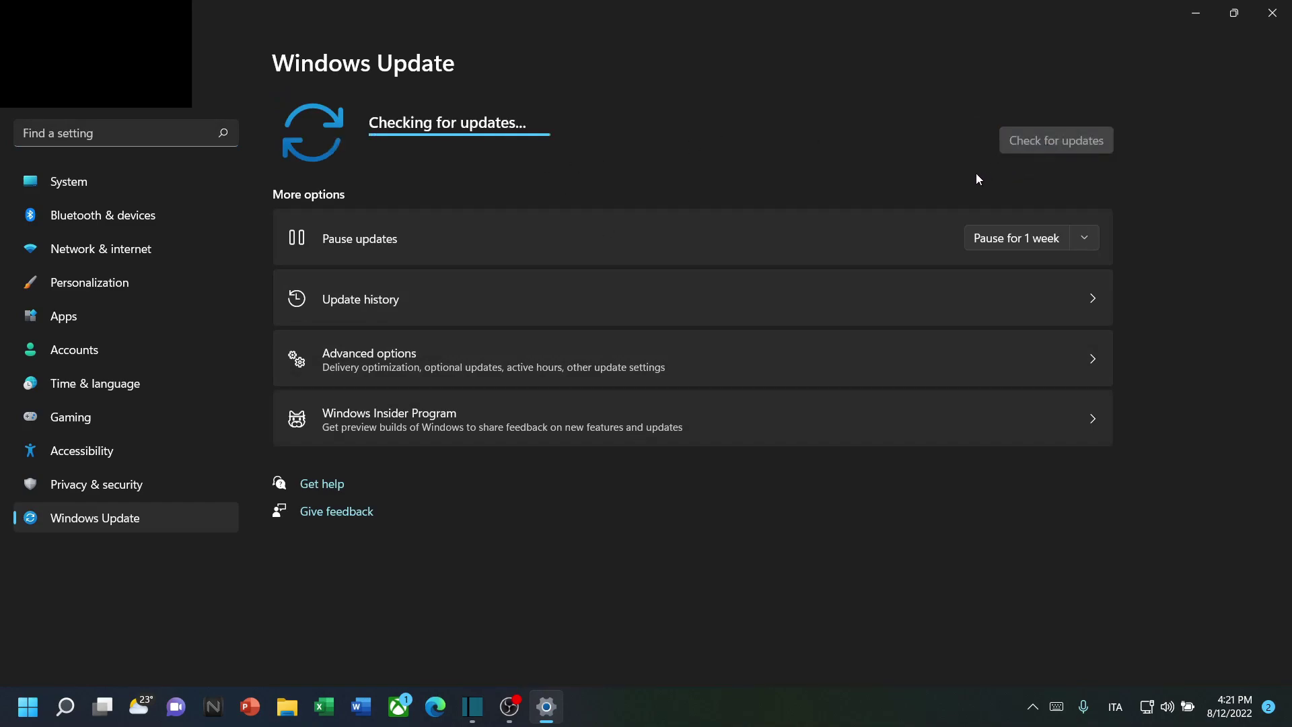